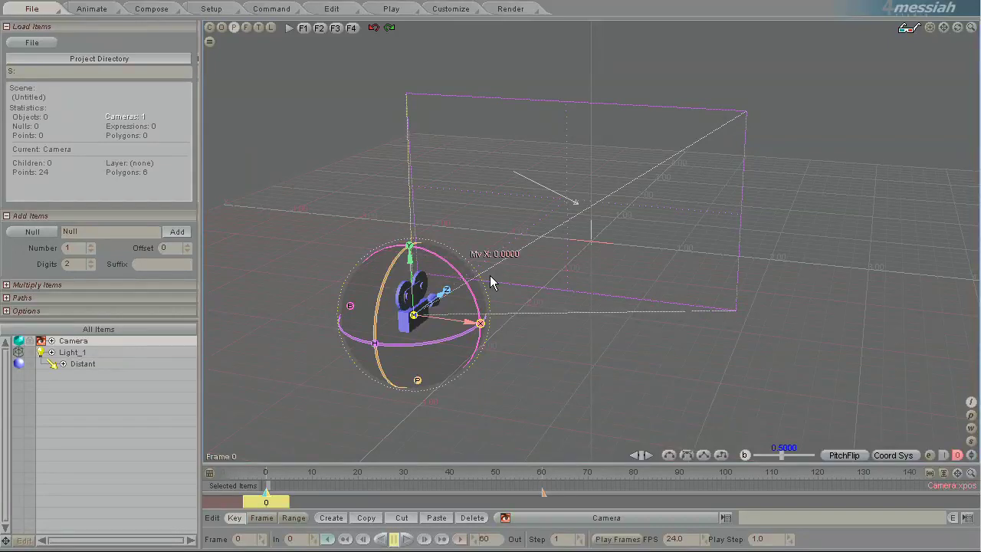
# Load the recent object Grid.obj and set its display mode to Smooth_&_Edges
pyautogui.click(48, 42)
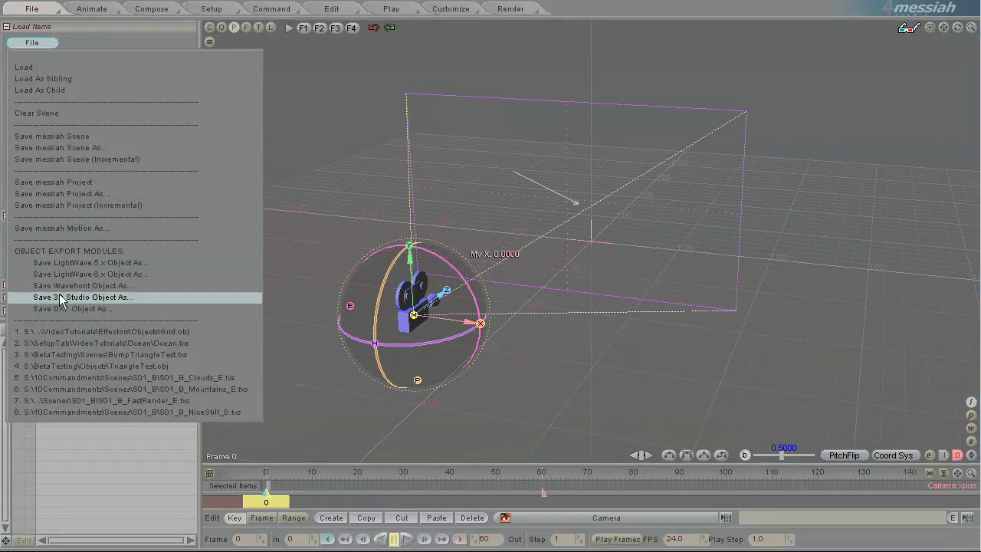
pyautogui.click(115, 335)
pyautogui.click(420, 465)
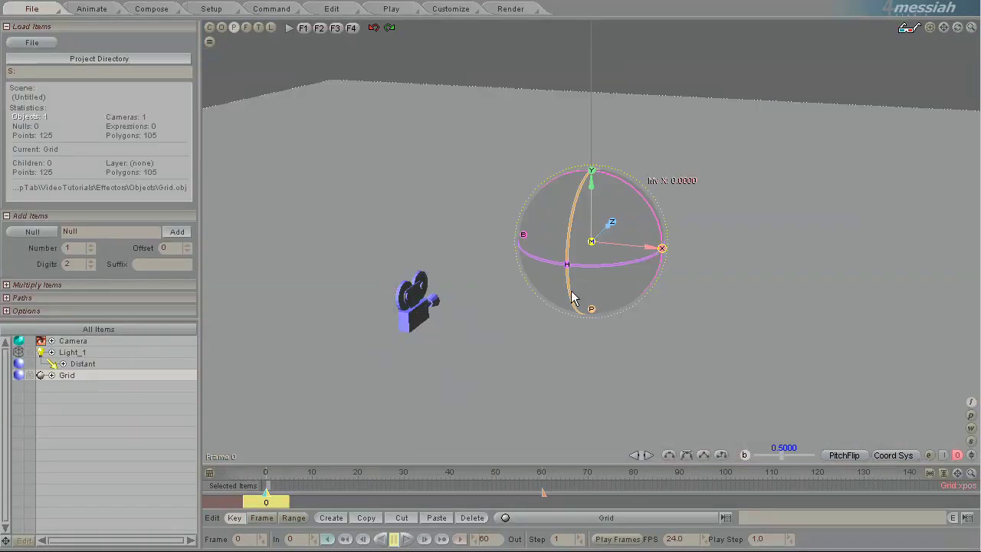
pyautogui.click(23, 375)
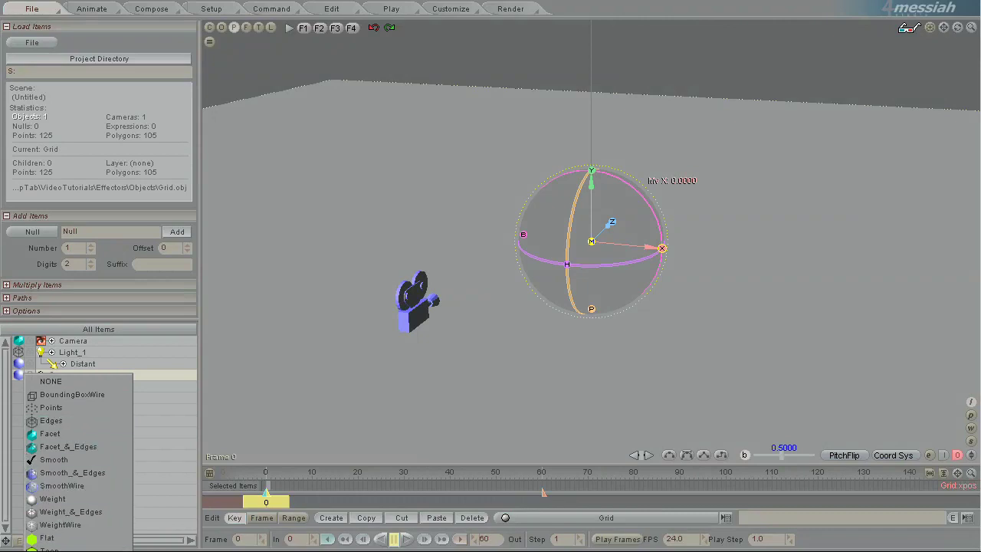
pyautogui.click(72, 473)
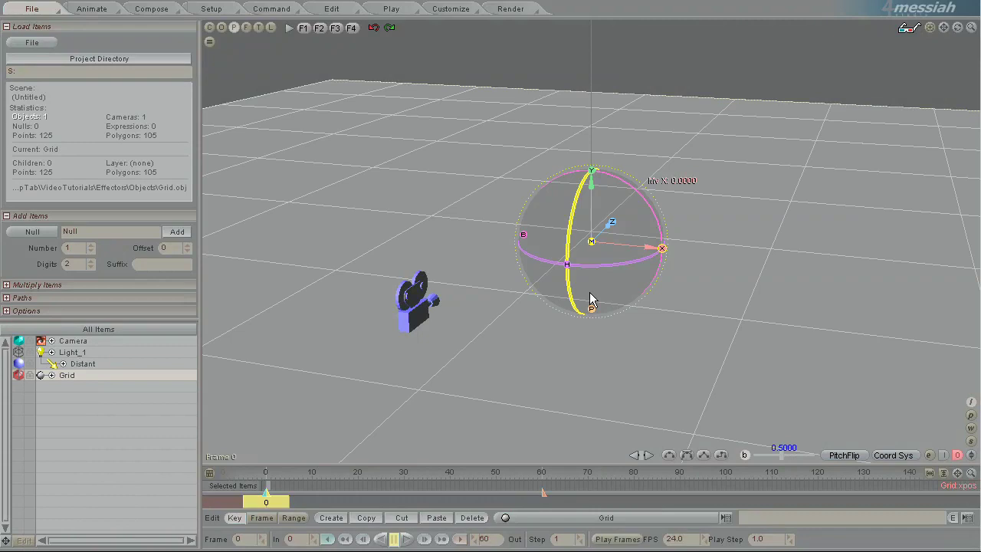
# Add a MetaEffector tool item to the scene in Setup mode and widen the item lists
pyautogui.click(211, 9)
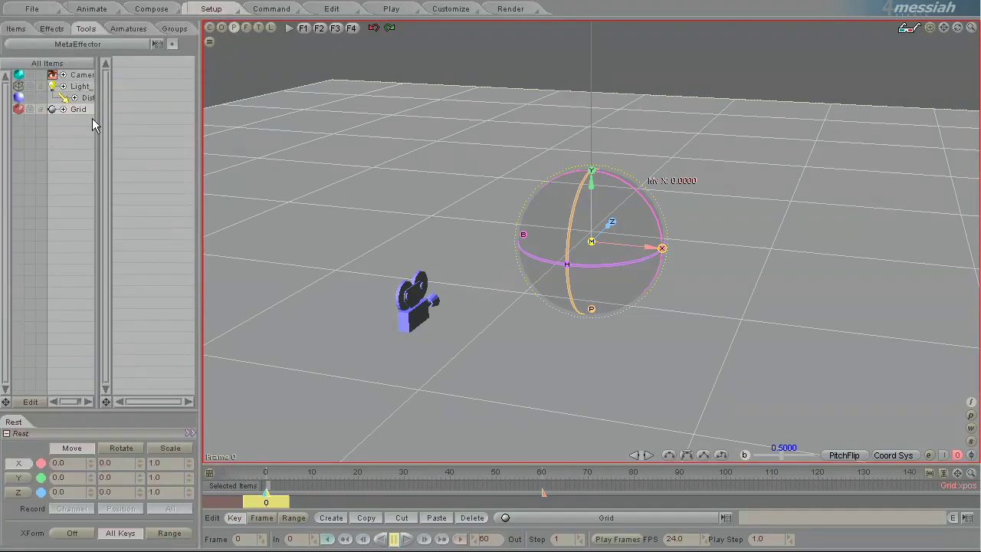
pyautogui.click(76, 45)
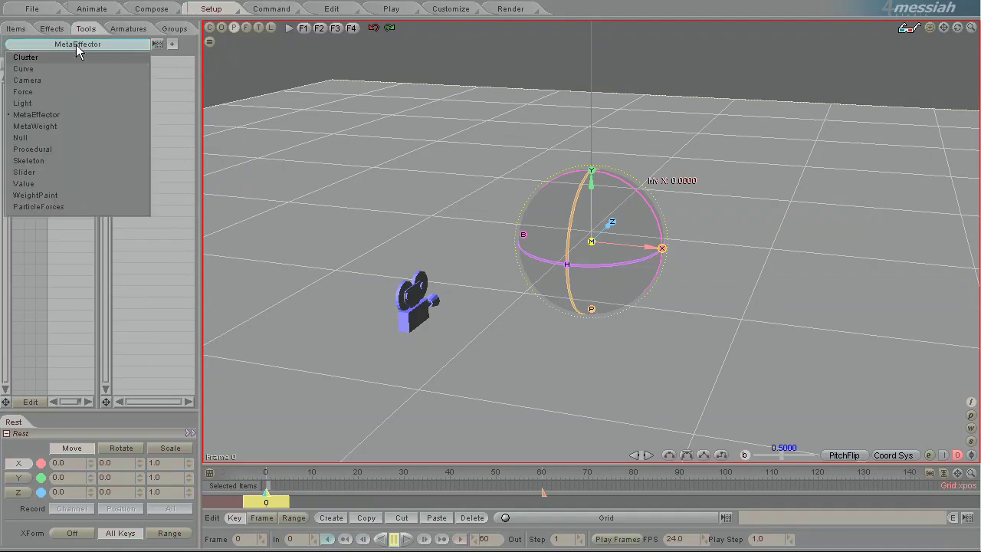
pyautogui.click(171, 45)
pyautogui.moveTo(202, 158); pyautogui.dragTo(330, 162)
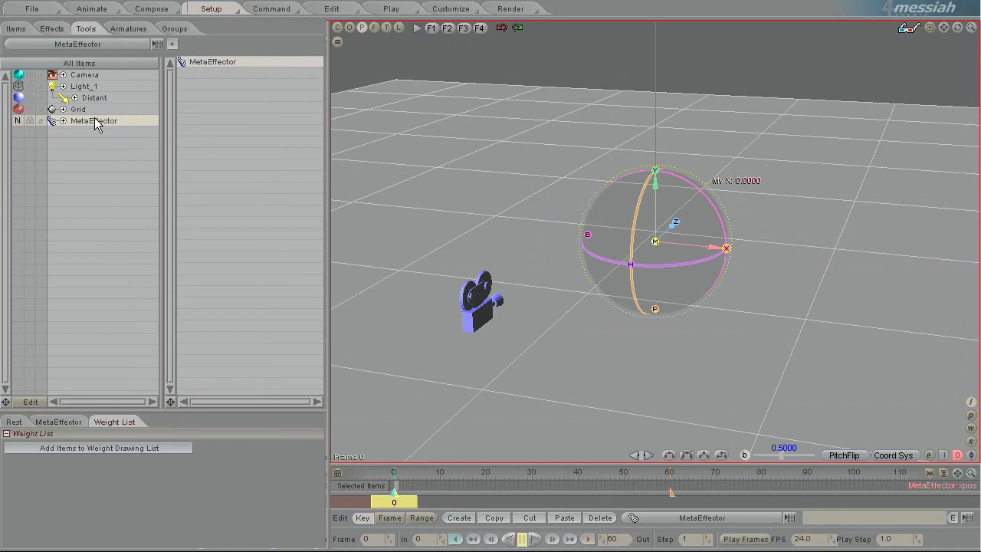
# Add a trial effector to the MetaEffector and delete it again
pyautogui.click(53, 423)
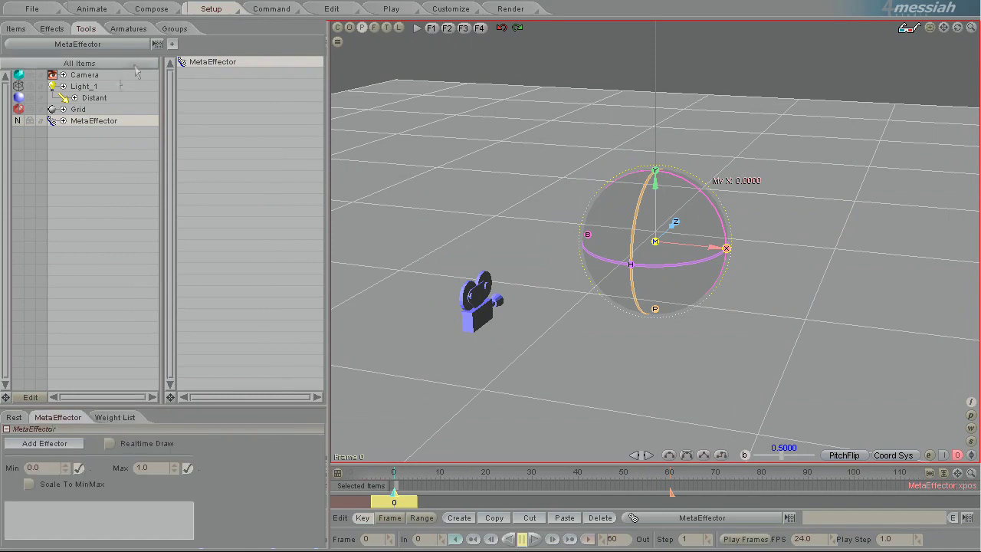
pyautogui.click(38, 444)
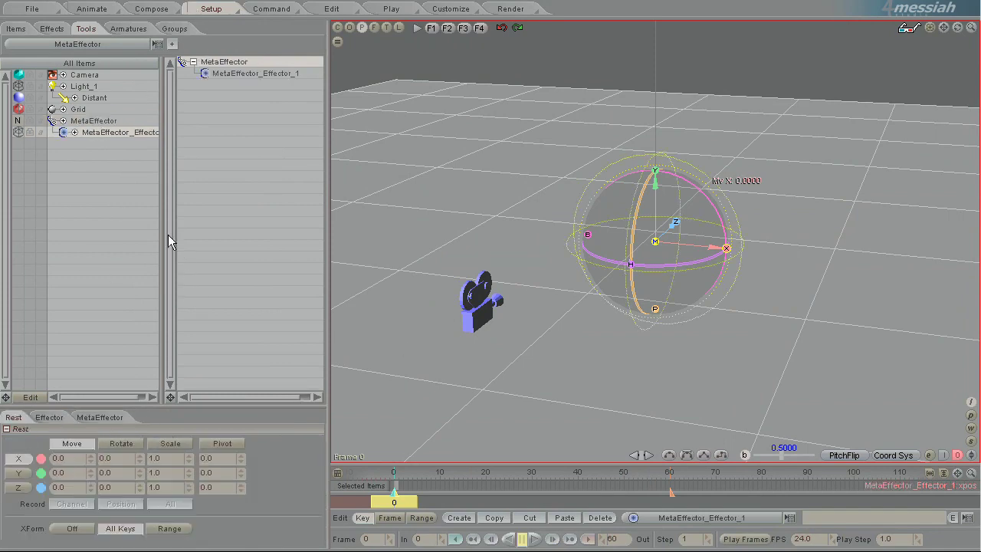
pyautogui.moveTo(325, 181); pyautogui.dragTo(389, 181)
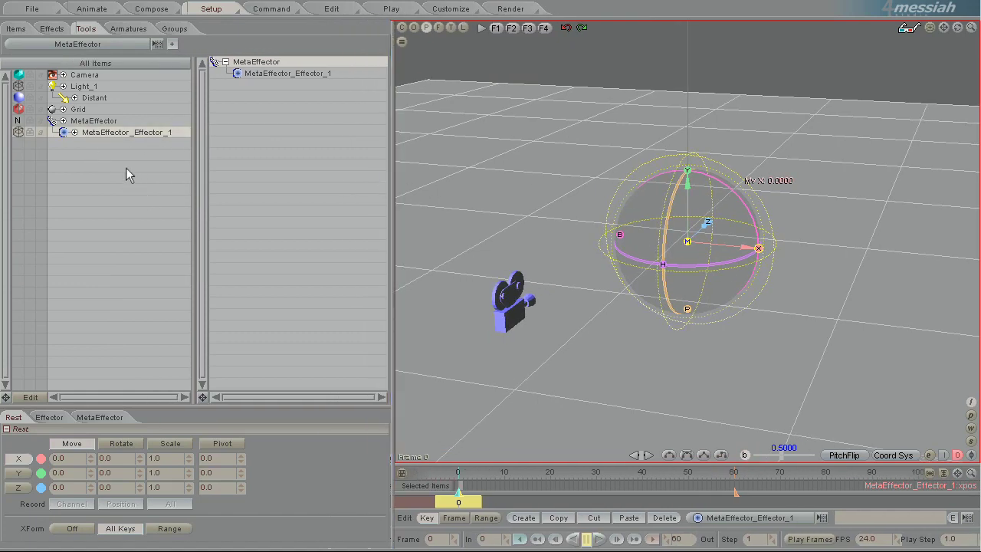
pyautogui.press('Delete')
pyautogui.press('Return')
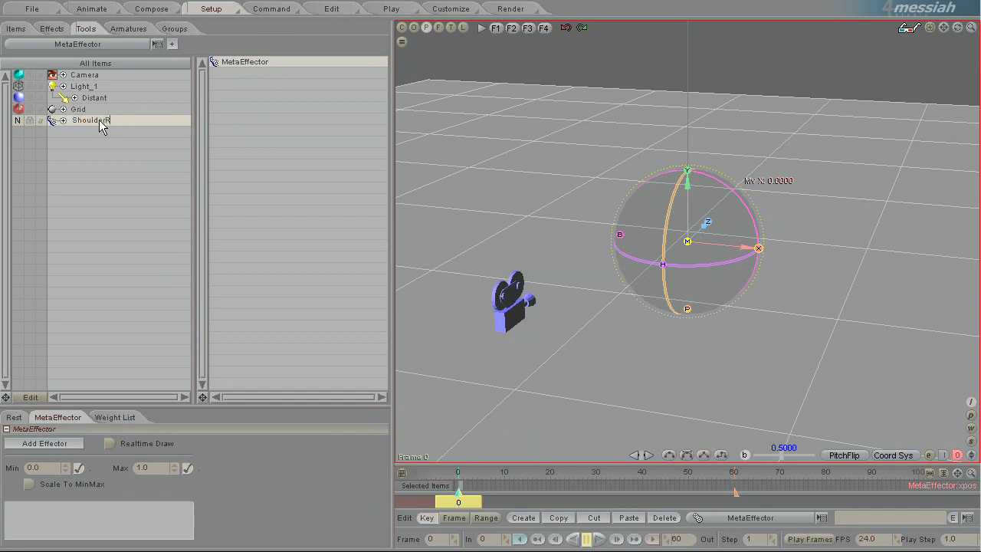
# Rename the MetaEffector to ShoulderRightControl and add one effector to it
pyautogui.write('Control')
pyautogui.press('Return')
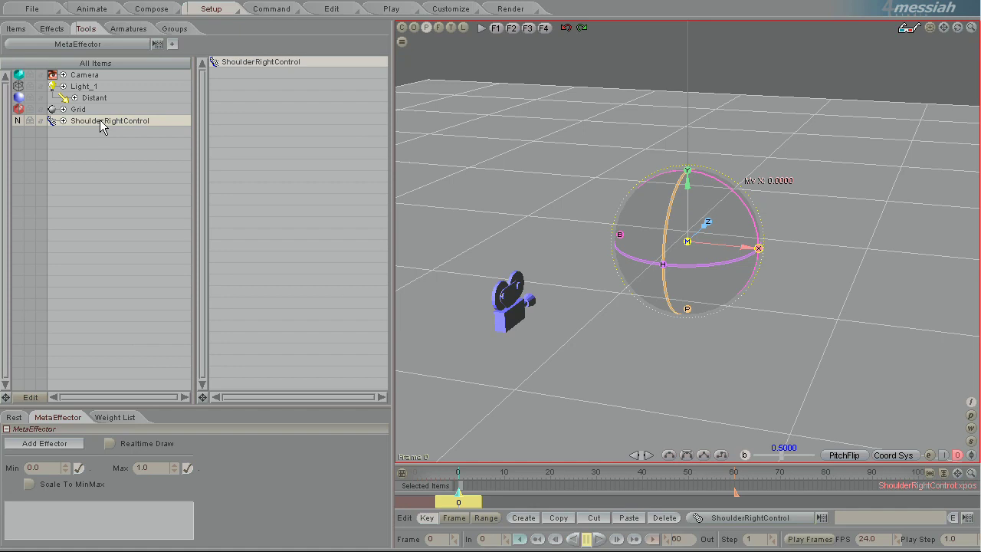
pyautogui.click(47, 445)
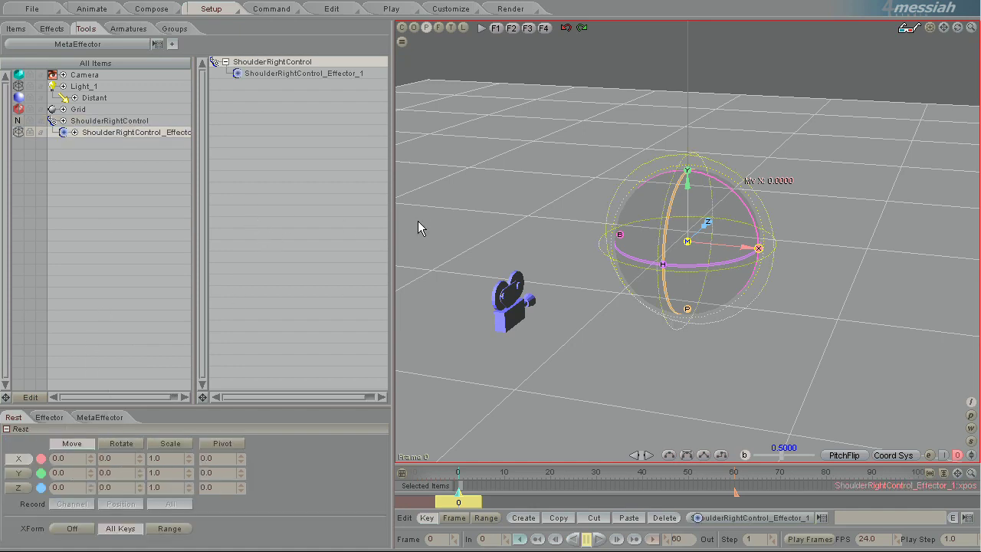
pyautogui.moveTo(389, 222); pyautogui.dragTo(475, 221)
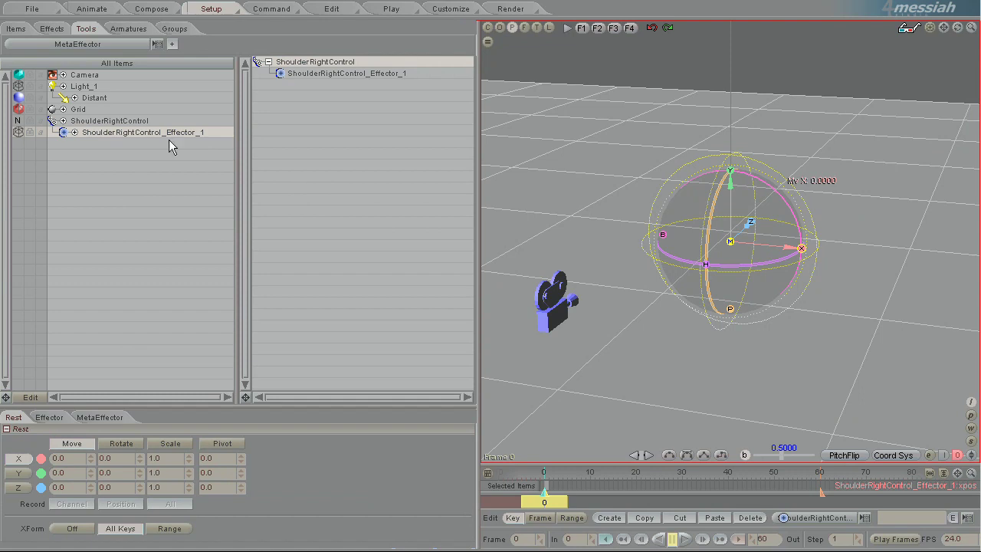
# Add a second effector to ShoulderRightControl and remove it again
pyautogui.click(139, 119)
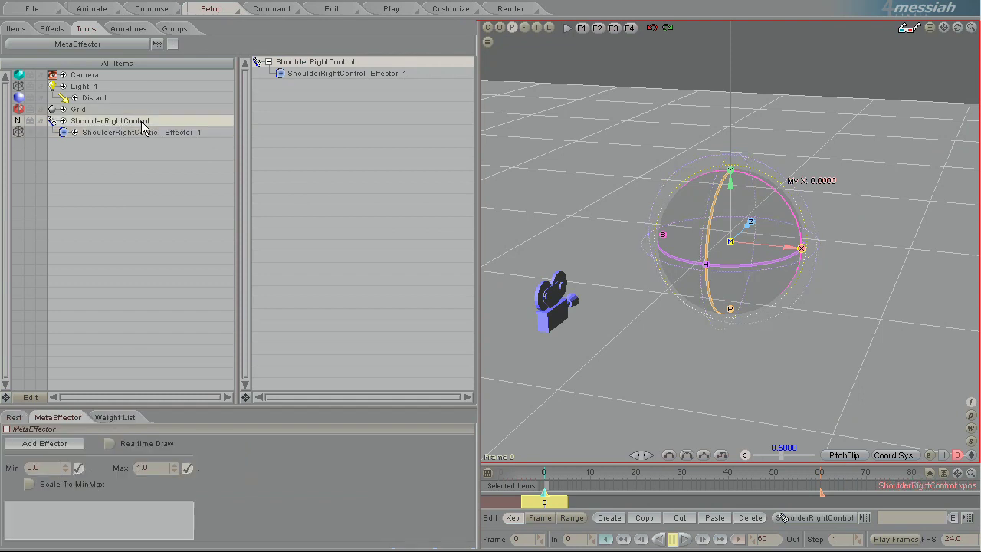
pyautogui.click(66, 445)
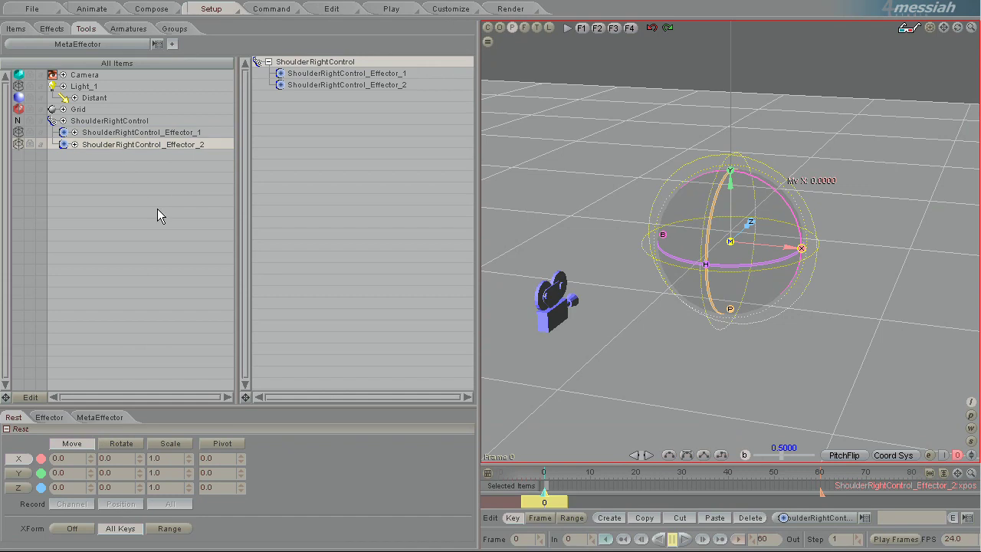
pyautogui.press('Delete')
pyautogui.press('Return')
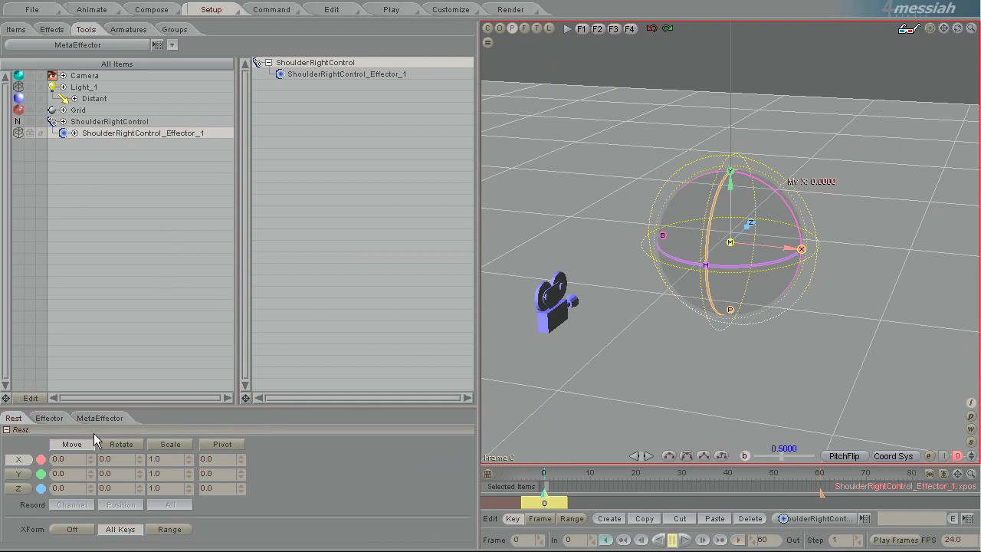
# Add the Grid to the weight drawing list of ShoulderRightControl
pyautogui.click(81, 123)
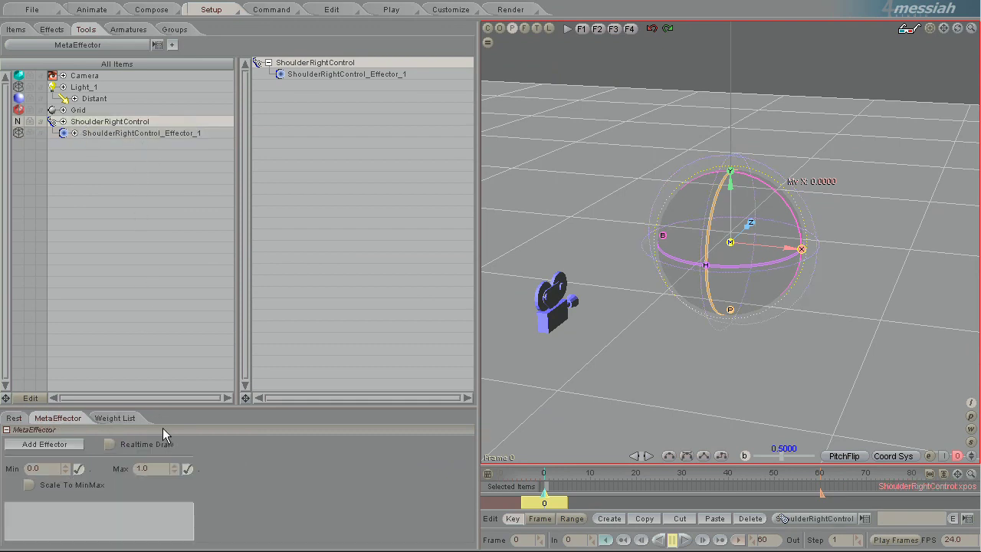
pyautogui.click(116, 420)
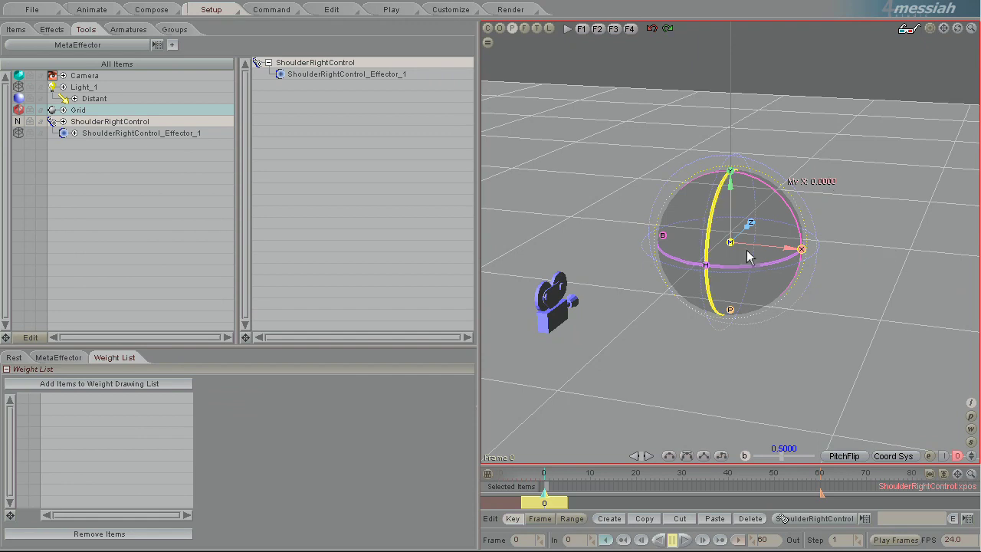
pyautogui.click(59, 383)
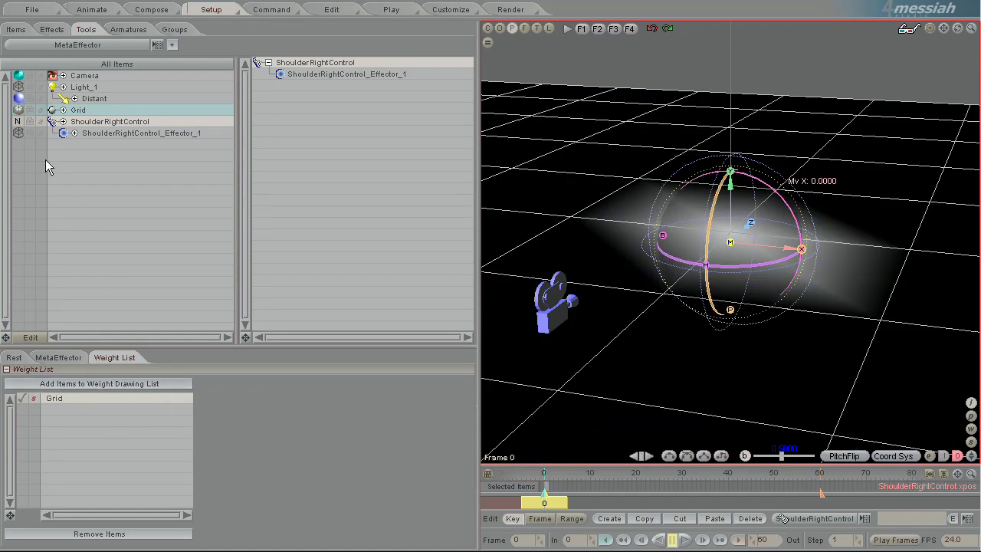
# Examine the Grid's display mode and its s option in ShoulderRightControl's weight drawing list
pyautogui.click(23, 111)
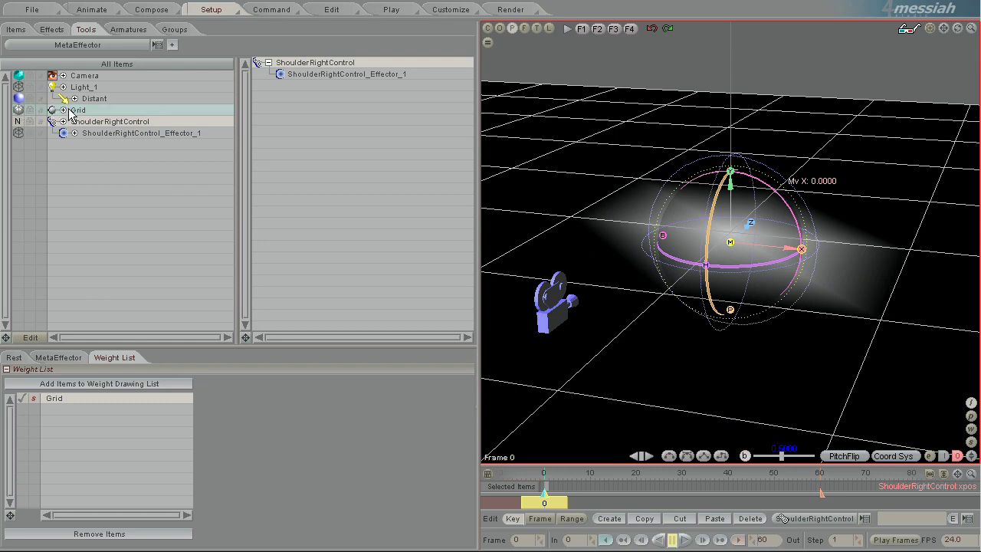
pyautogui.click(22, 114)
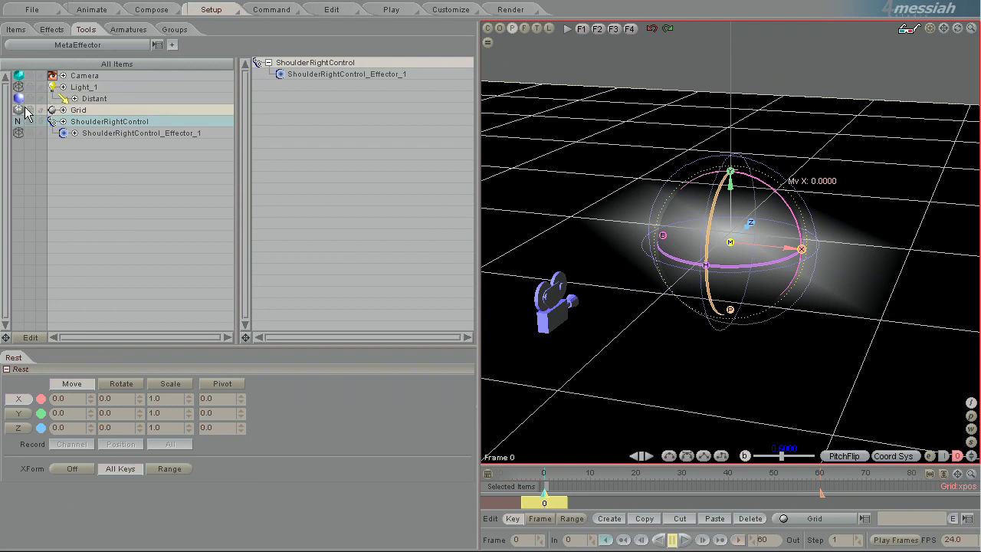
pyautogui.click(107, 123)
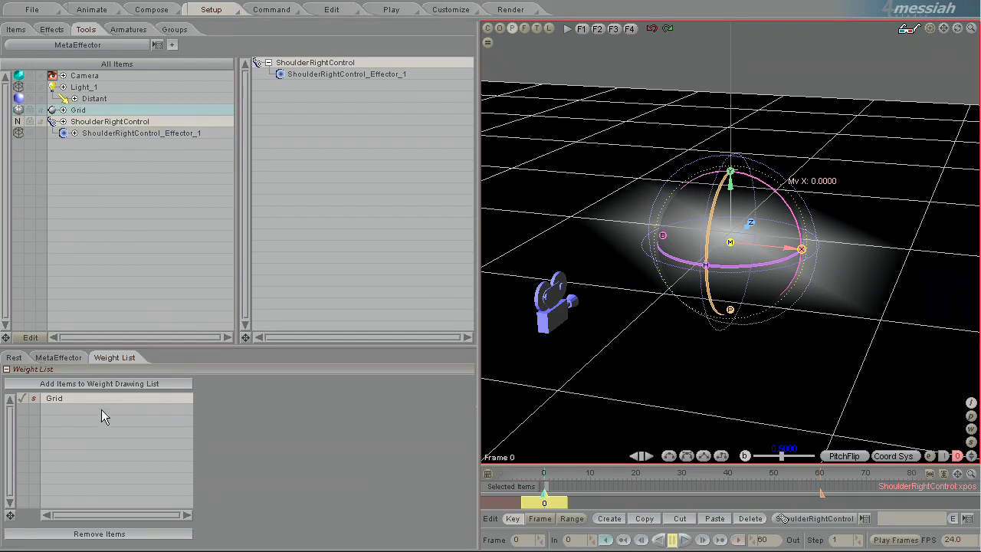
pyautogui.click(33, 398)
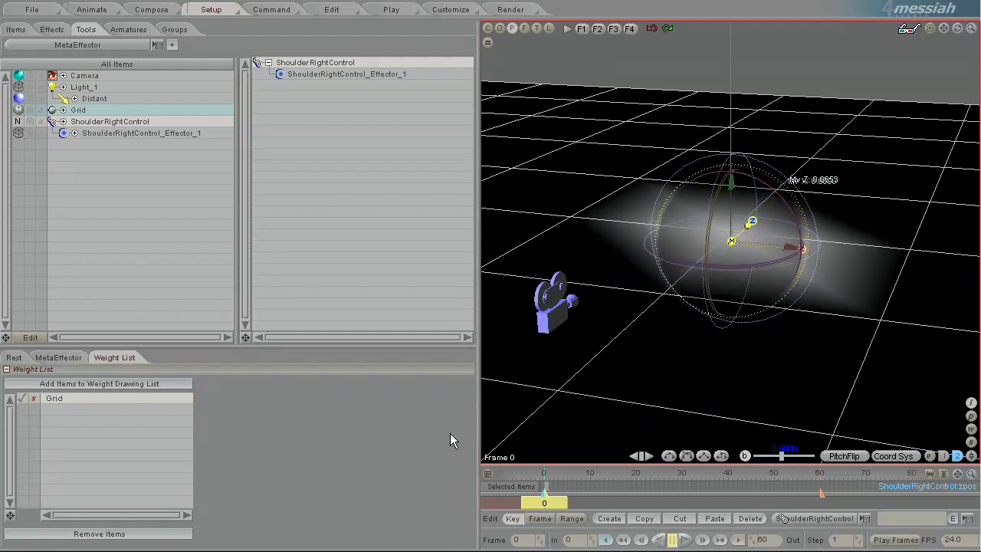
# Try moving ShoulderRightControl along its Z axis in Animate mode to test the weight display
pyautogui.click(91, 10)
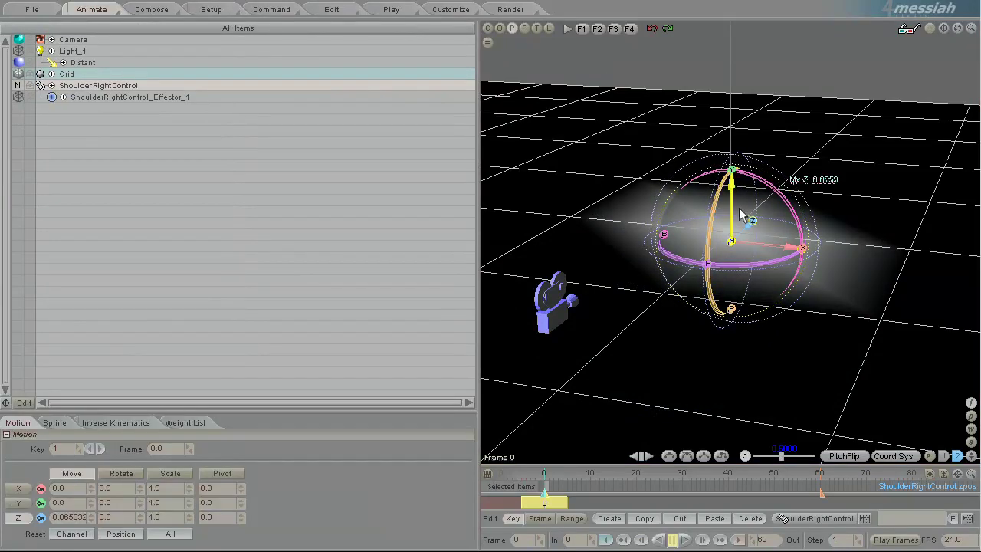
pyautogui.moveTo(754, 220); pyautogui.dragTo(727, 247)
pyautogui.moveTo(431, 441); pyautogui.dragTo(450, 433)
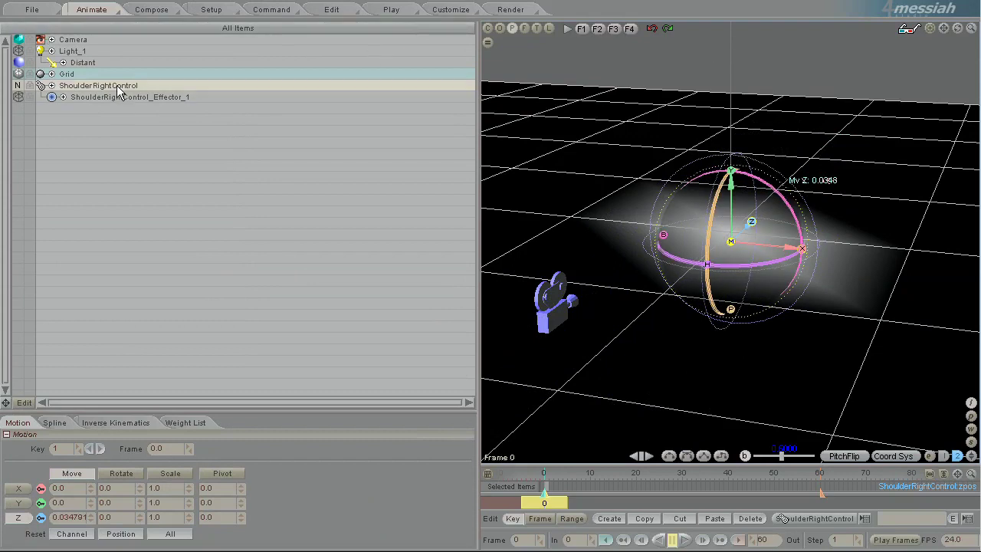
# Set the Z position of ShoulderRightControl to 0
pyautogui.click(88, 64)
pyautogui.click(92, 85)
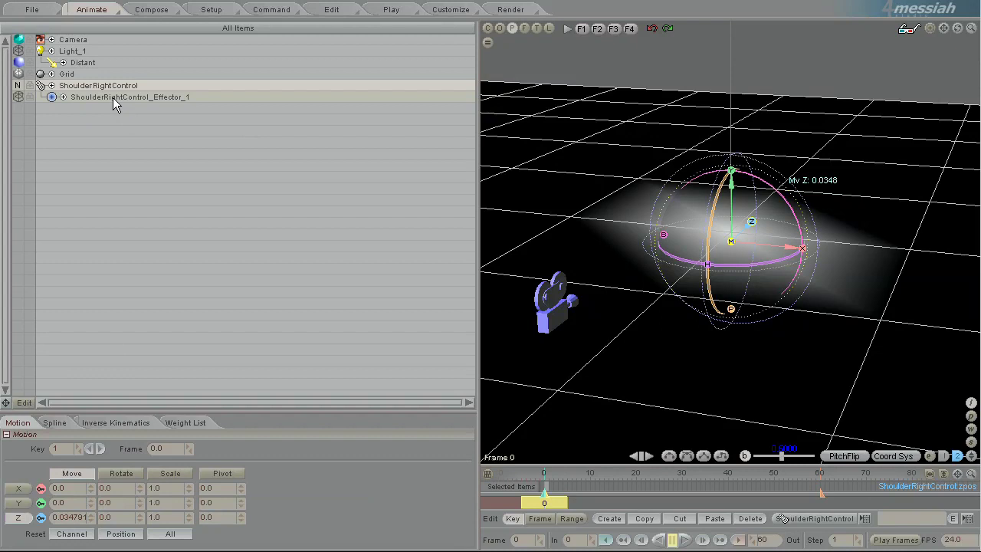
pyautogui.click(113, 97)
pyautogui.click(98, 86)
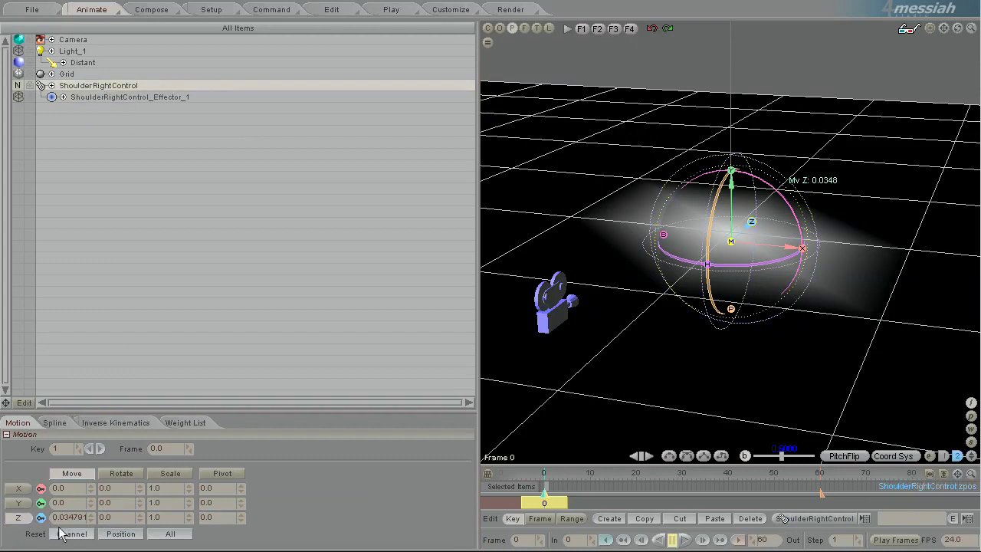
pyautogui.click(67, 517)
pyautogui.write('0')
pyautogui.press('Return')
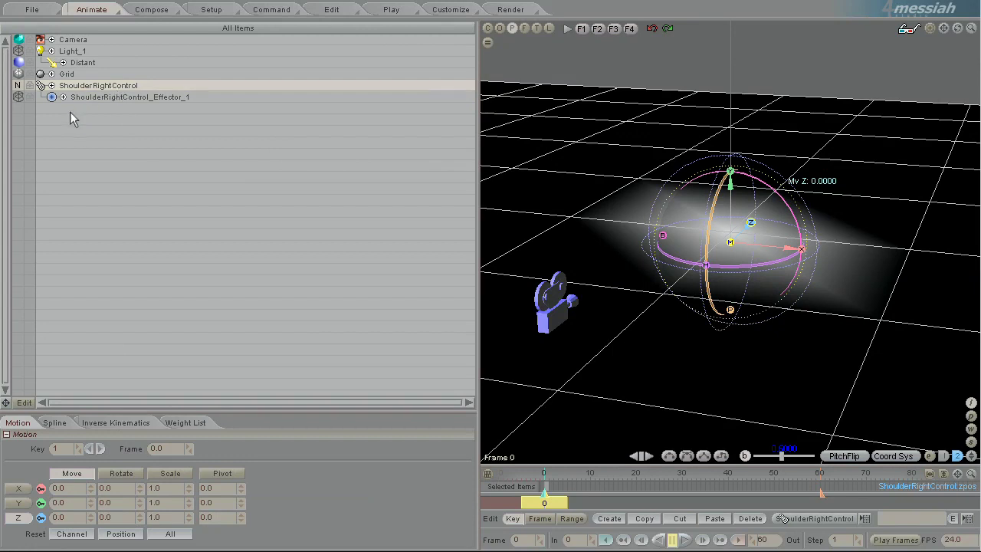
# Try moving ShoulderRightControl_Effector_1 along the X axis and undo the move
pyautogui.click(121, 96)
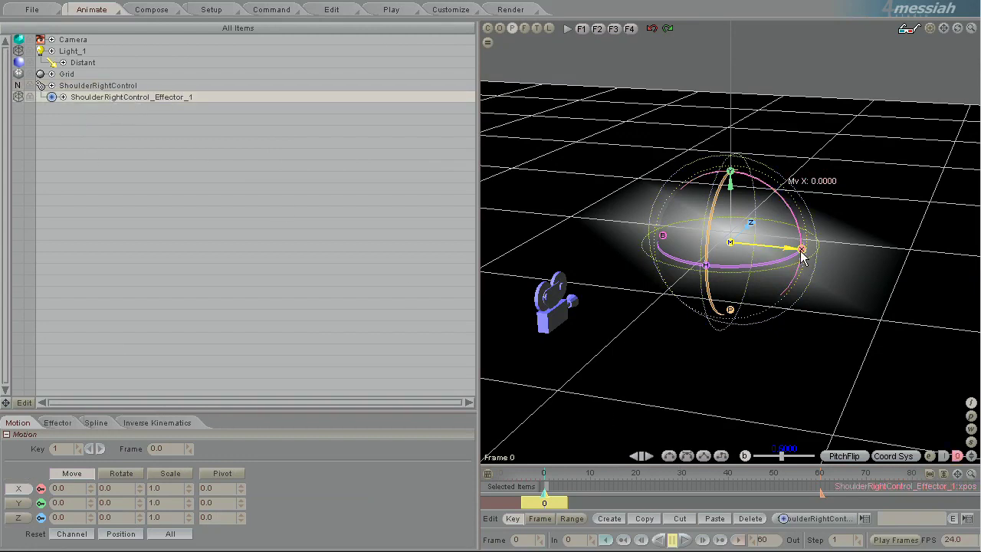
pyautogui.moveTo(800, 250); pyautogui.dragTo(851, 360)
pyautogui.hotkey('ctrl', 'z')
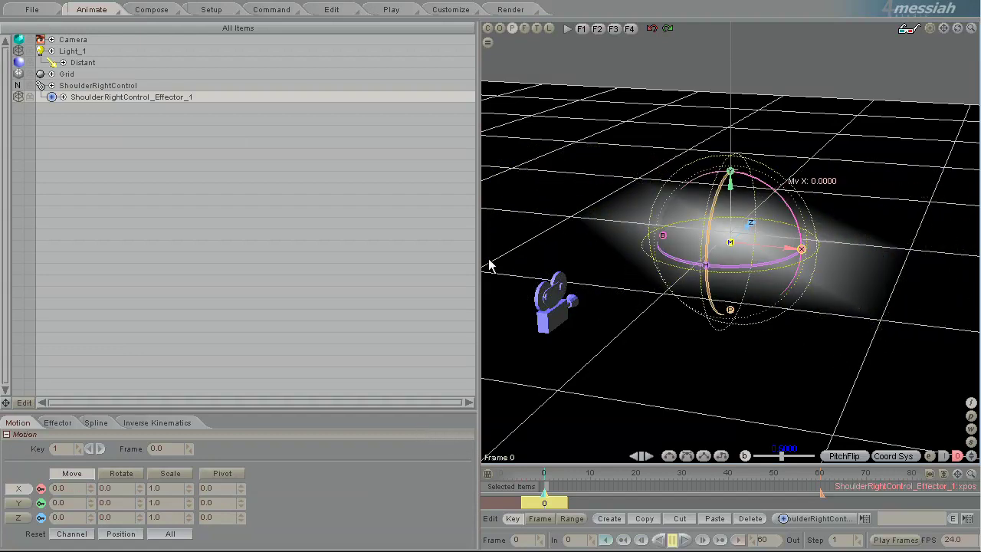
# Set the Grid entry in ShoulderRightControl's weight drawing list to the c option in Setup mode
pyautogui.click(217, 12)
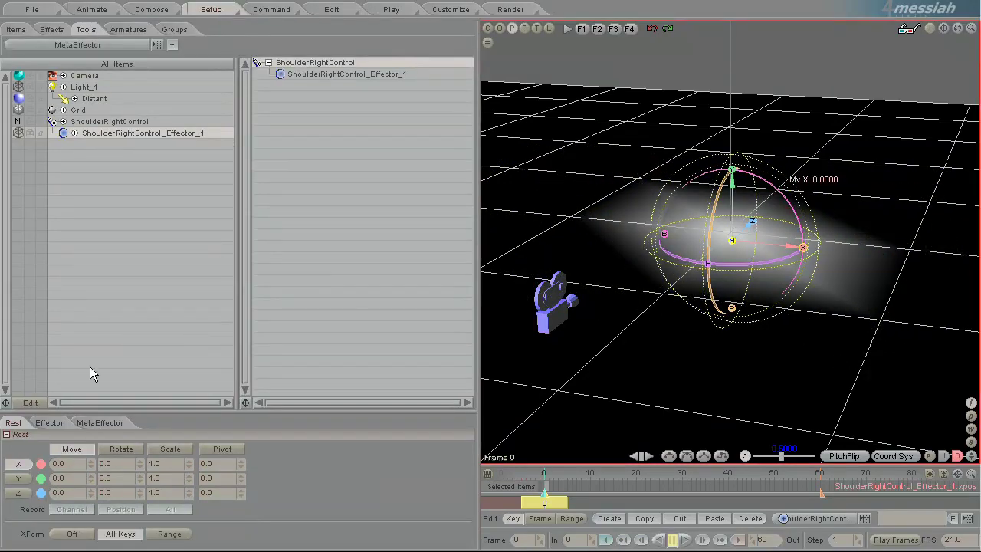
pyautogui.click(109, 123)
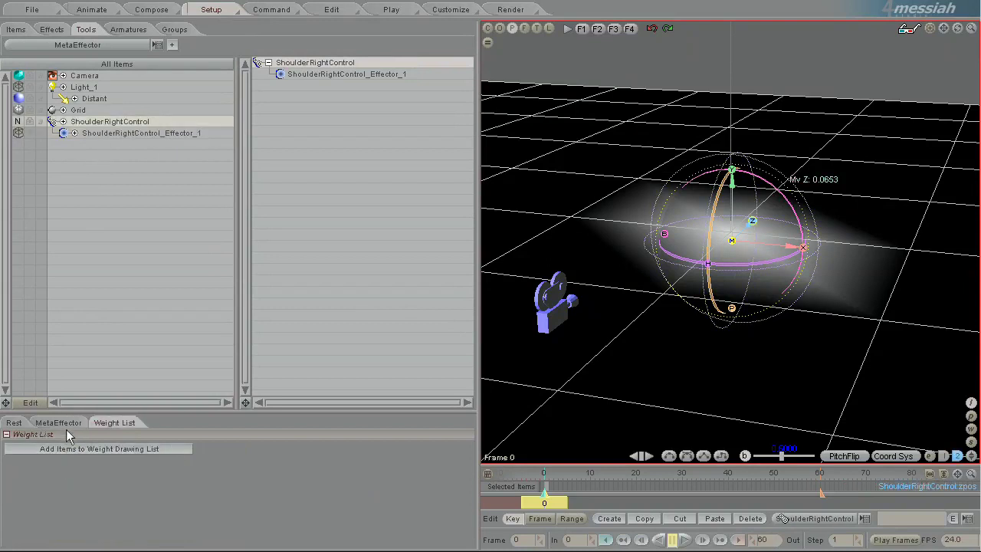
pyautogui.moveTo(69, 411); pyautogui.dragTo(69, 360)
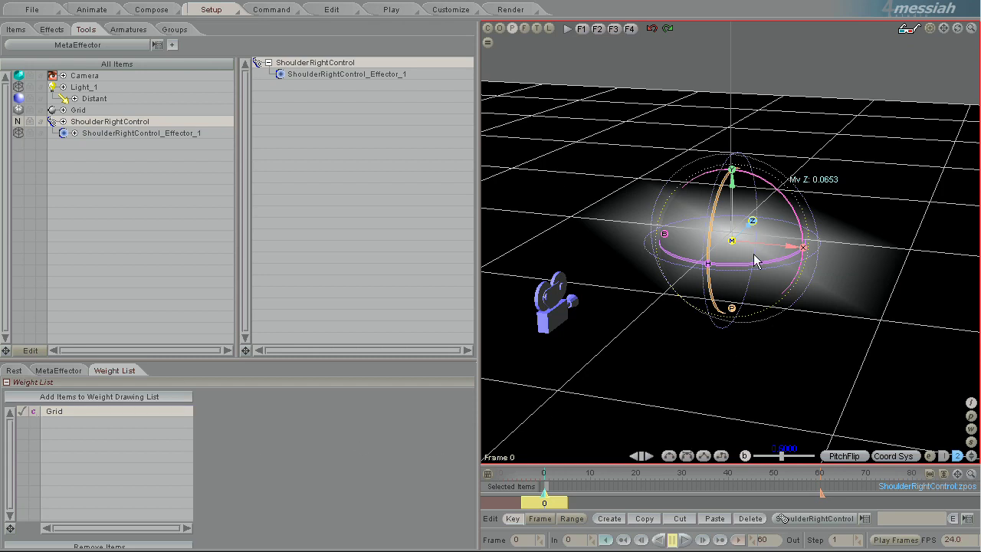
# Move ShoulderRightControl along the X axis in Animate mode to about -0.014
pyautogui.click(91, 9)
pyautogui.moveTo(764, 247); pyautogui.dragTo(801, 249)
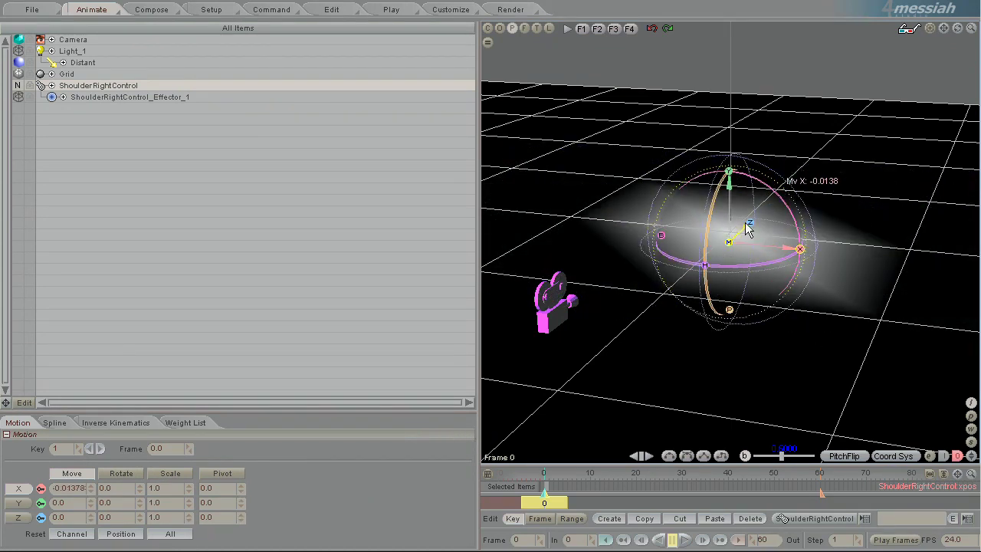
# Try moving ShoulderRightControl along the Z axis and undo the move
pyautogui.moveTo(750, 226); pyautogui.dragTo(829, 147)
pyautogui.moveTo(469, 431)
pyautogui.mouseDown(button='right')
pyautogui.moveTo(440, 440)
pyautogui.moveTo(462, 423)
pyautogui.moveTo(450, 433)
pyautogui.mouseUp(button='right')
pyautogui.moveTo(450, 433); pyautogui.dragTo(747, 225)
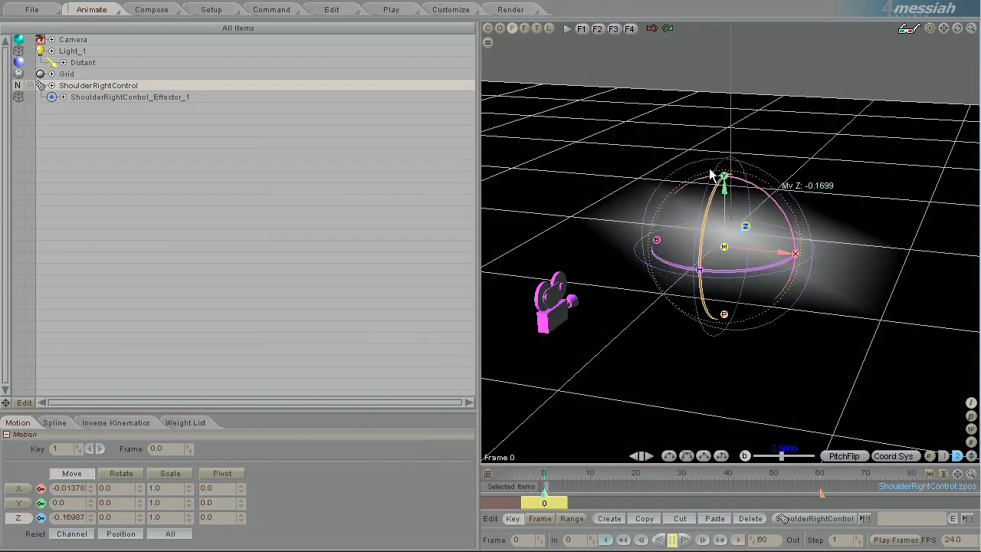
pyautogui.hotkey('ctrl', 'z')
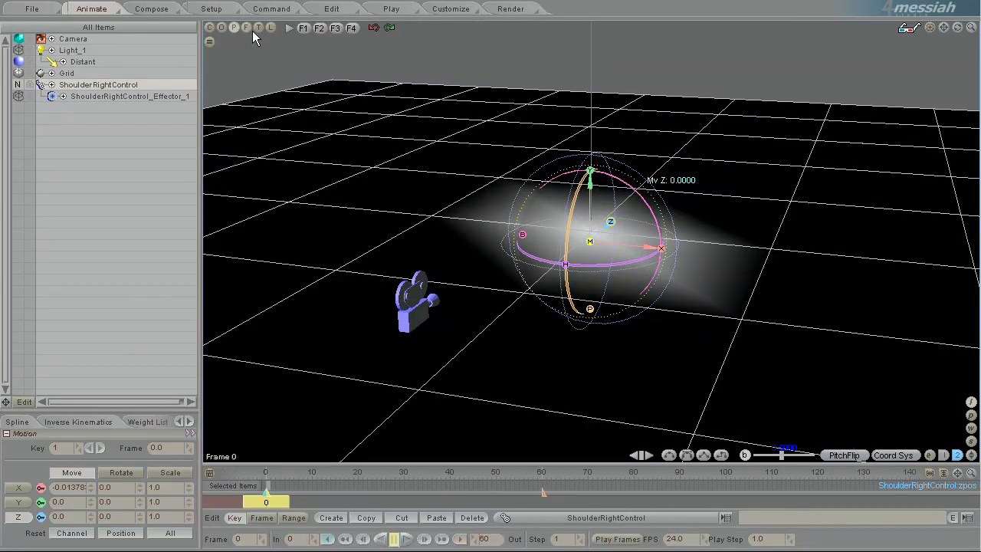
# Show the grid from the top view and set the X radius of ShoulderRightControl_Effector_1 to 10
pyautogui.click(258, 29)
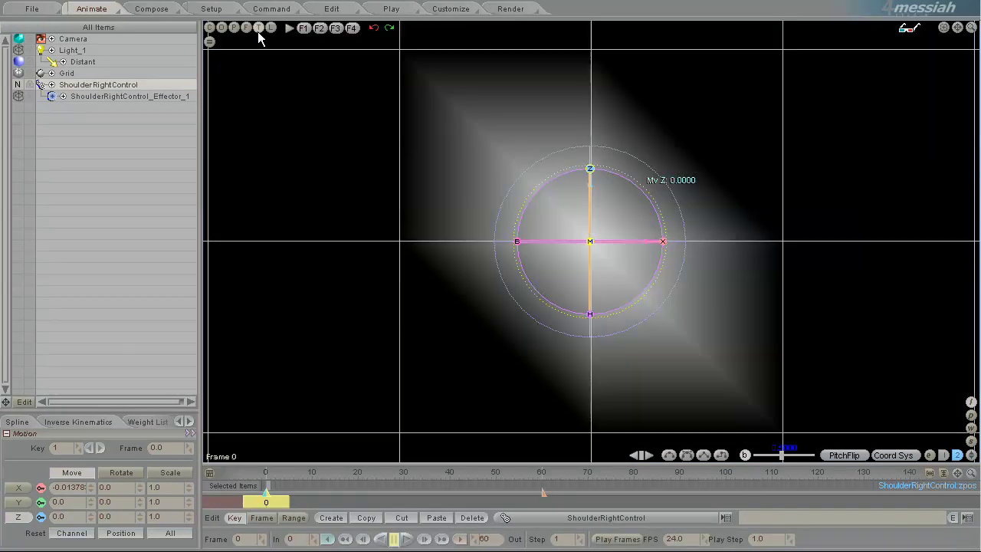
pyautogui.scroll(-7, 498, 217)
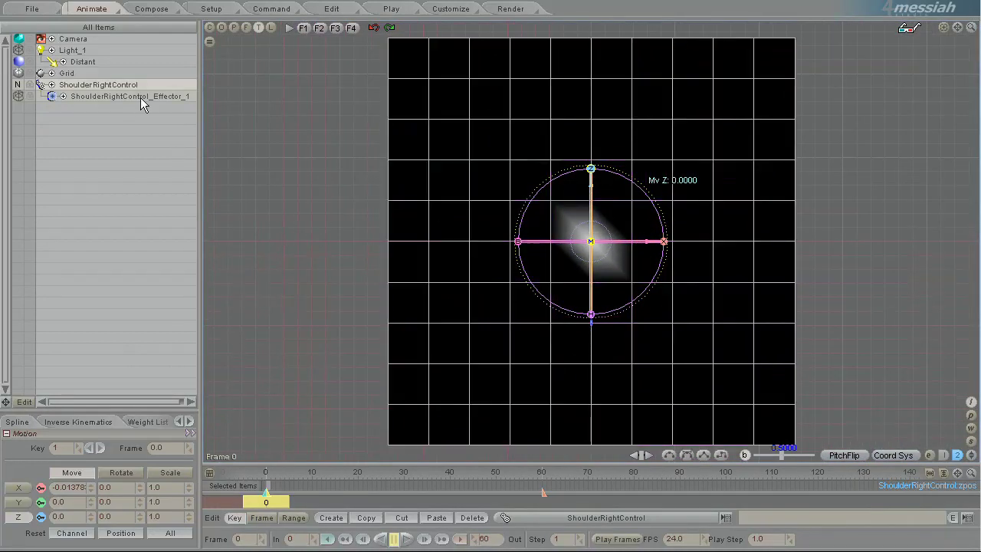
pyautogui.click(140, 97)
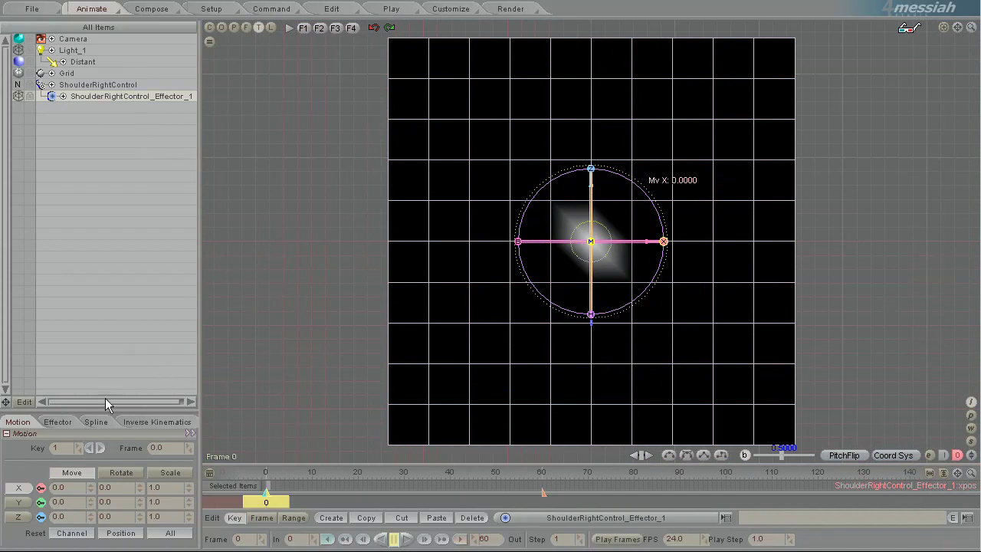
pyautogui.click(58, 422)
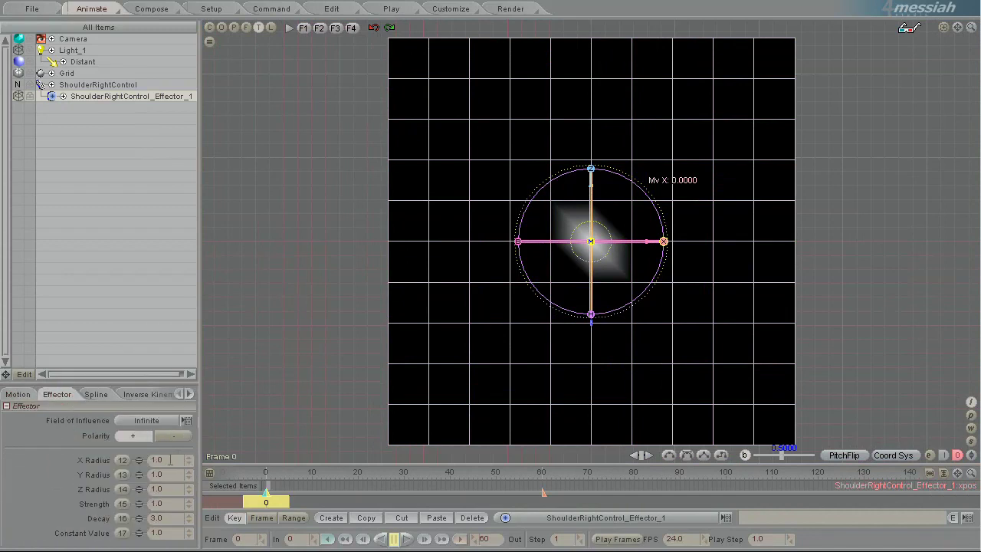
pyautogui.click(161, 459)
pyautogui.write('8.9')
pyautogui.press('Return')
pyautogui.moveTo(450, 431); pyautogui.dragTo(454, 431)
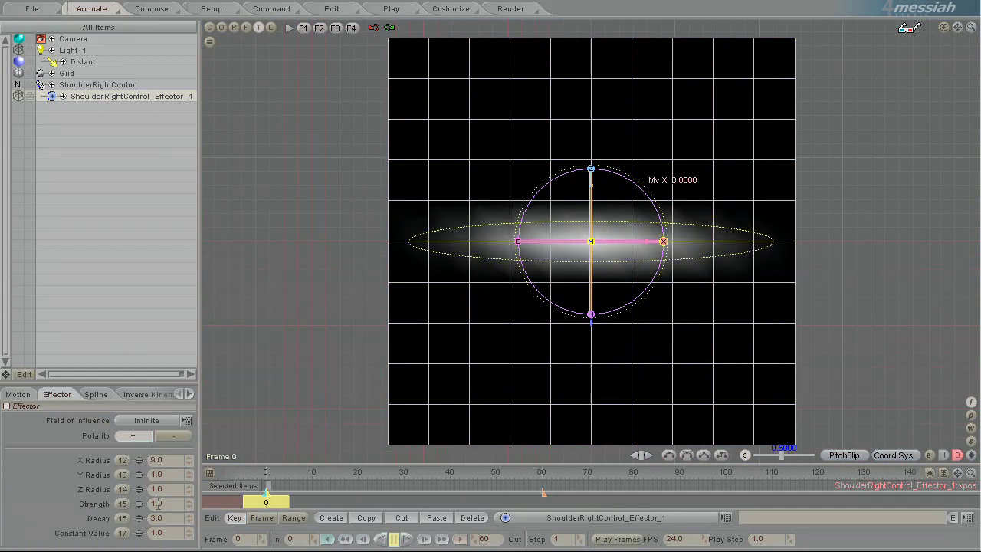
pyautogui.write('10')
pyautogui.press('Return')
# Set the effector's Y and Z radii to 10 and widen the item list and settings area
pyautogui.click(171, 480)
pyautogui.write('10')
pyautogui.press('Return')
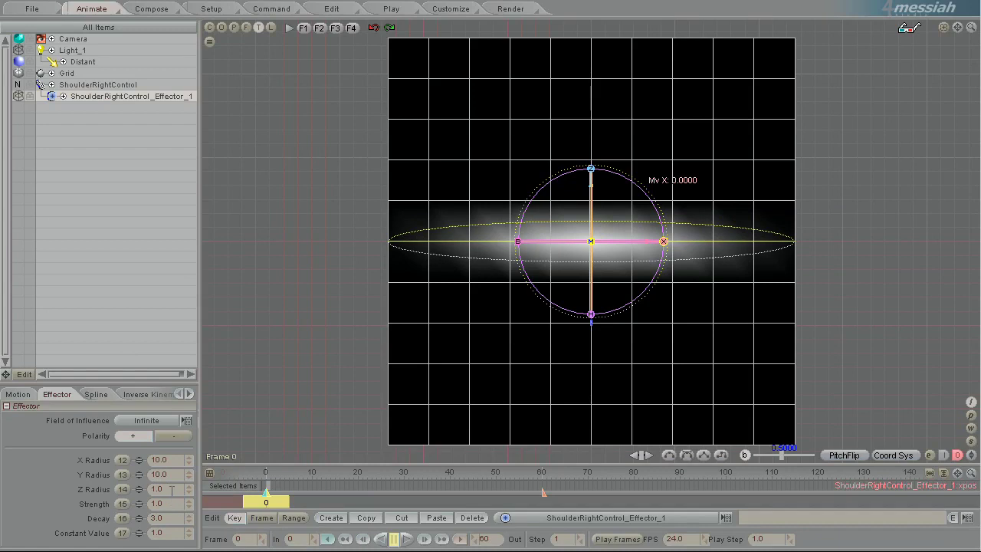
pyautogui.click(171, 490)
pyautogui.write('10')
pyautogui.press('Return')
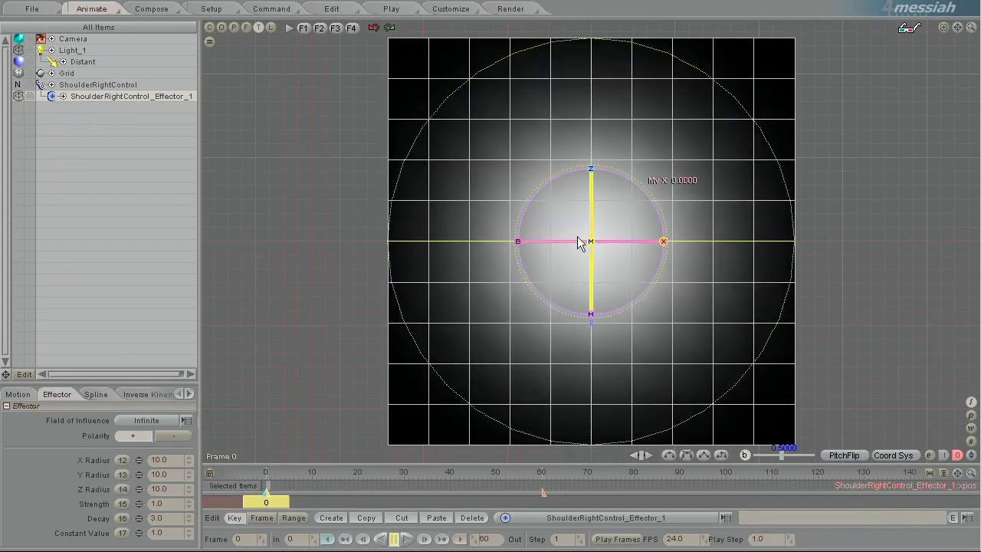
pyautogui.click(733, 109)
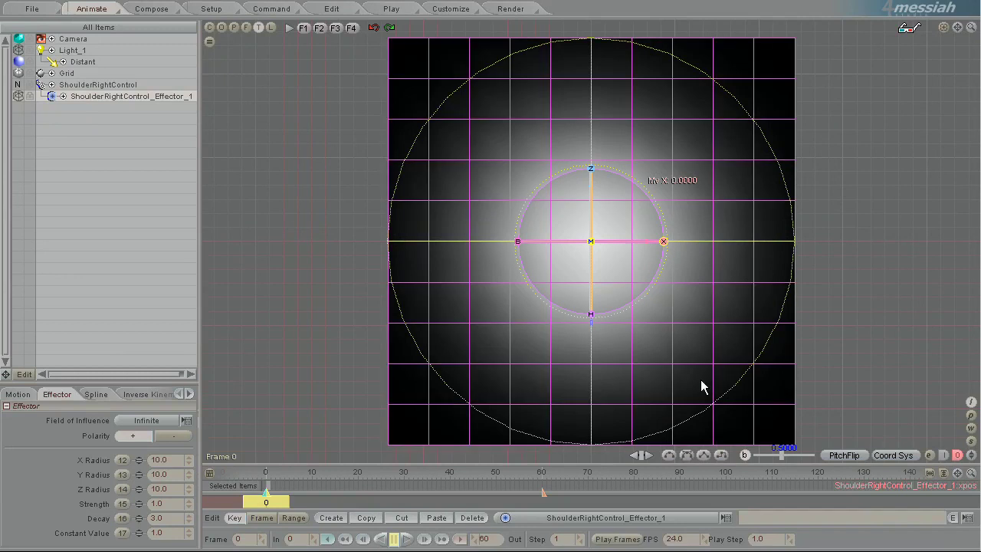
pyautogui.moveTo(194, 395); pyautogui.dragTo(261, 394)
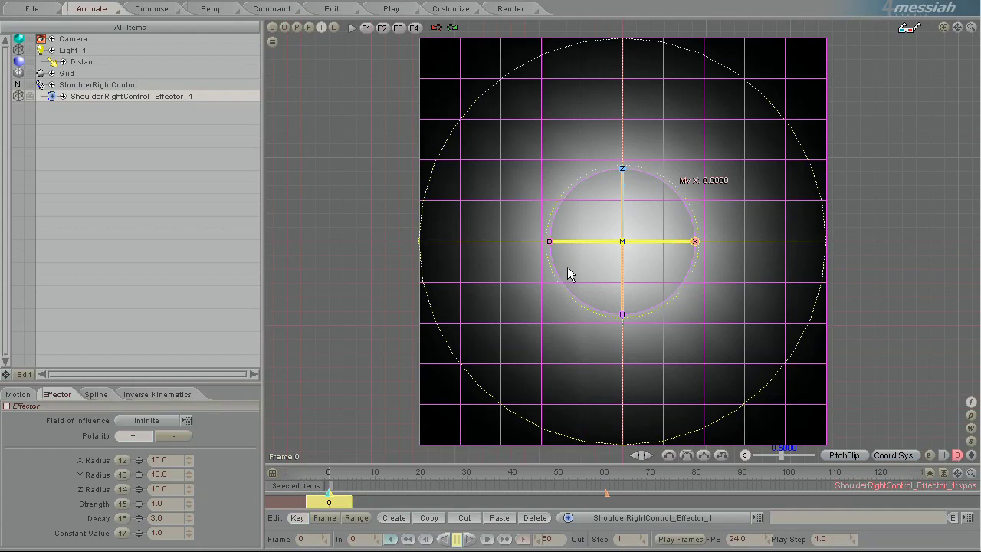
# Raise the effector's strength to about 18.2 and set its field of influence to Finite
pyautogui.moveTo(190, 505); pyautogui.dragTo(451, 432)
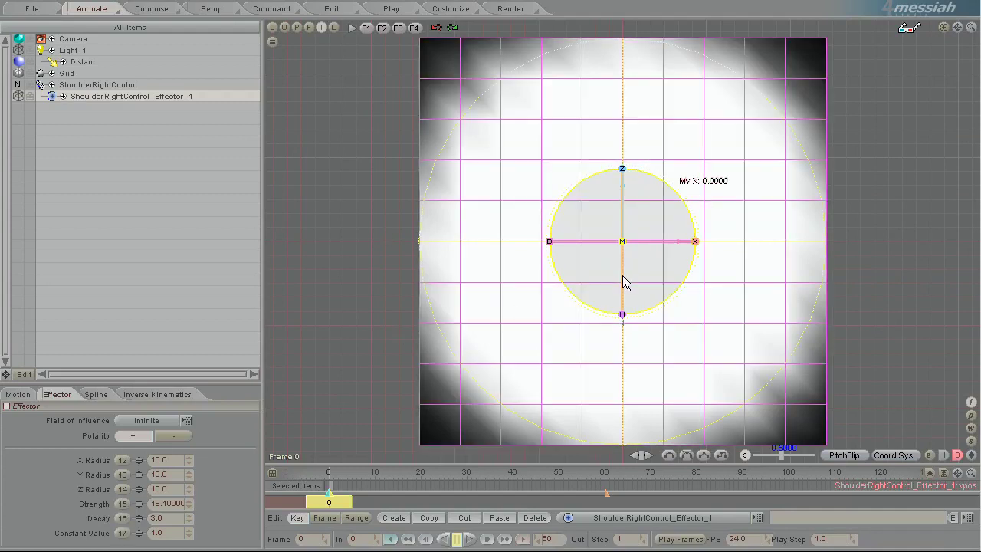
pyautogui.click(147, 420)
pyautogui.click(132, 446)
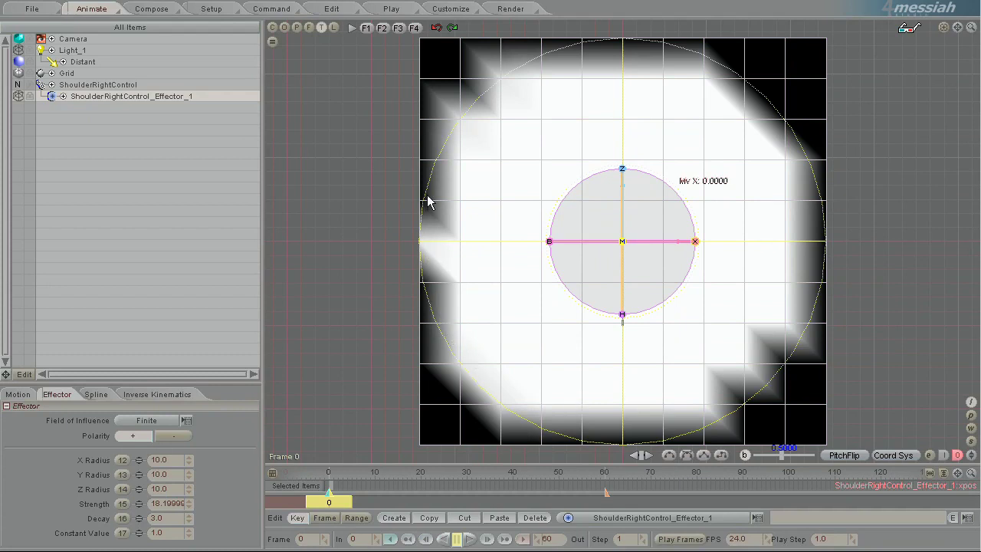
# Reduce the effector's strength in stages to 3.95, 2 and finally 1
pyautogui.moveTo(189, 504); pyautogui.dragTo(439, 460)
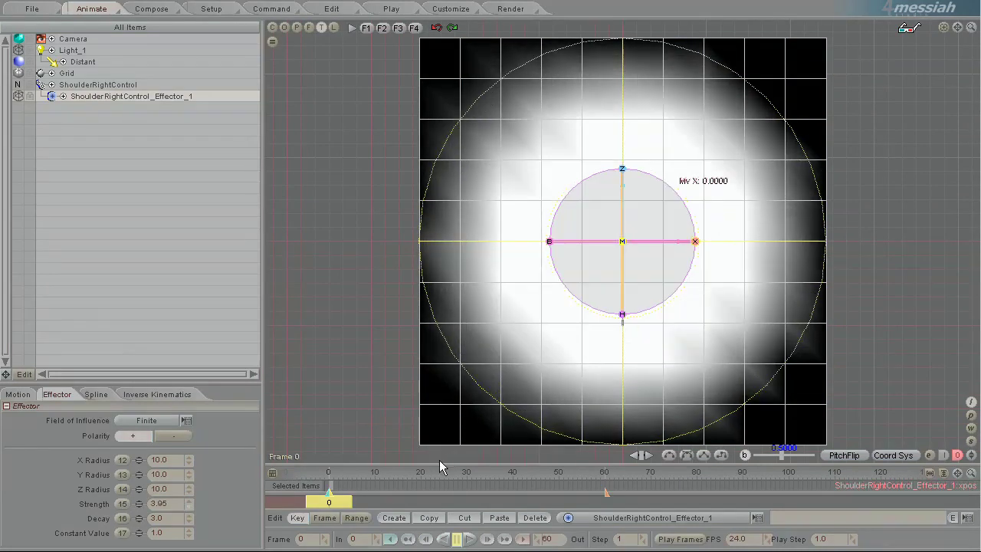
pyautogui.write('2')
pyautogui.press('Return')
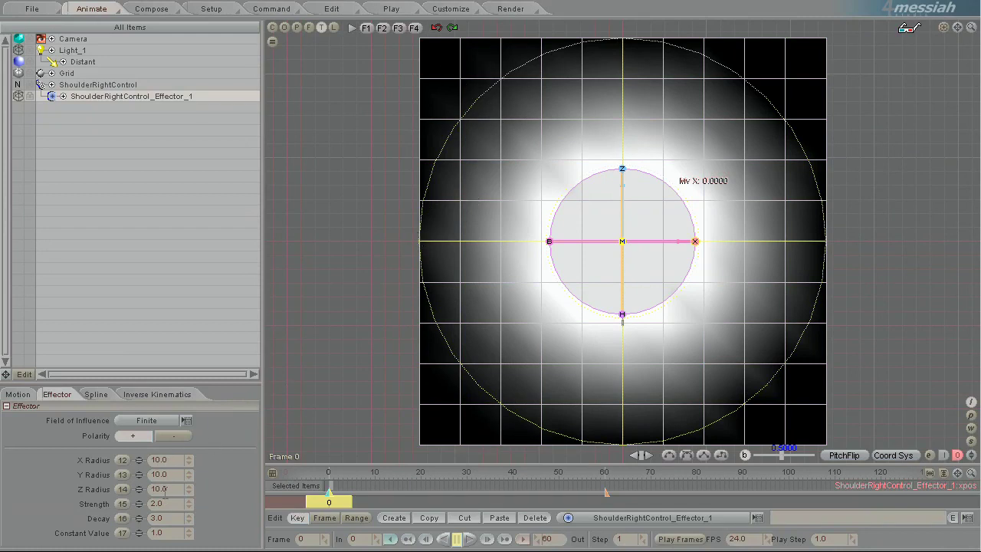
pyautogui.moveTo(159, 504); pyautogui.dragTo(149, 504)
pyautogui.write('1')
pyautogui.press('Return')
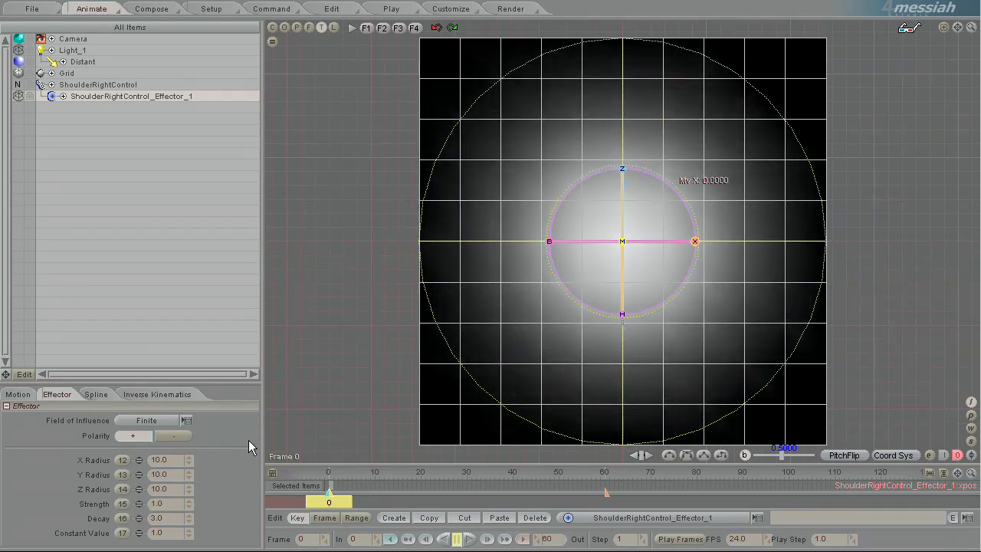
# Try the Linear field of influence on the effector, followed by Constant
pyautogui.click(165, 422)
pyautogui.click(142, 465)
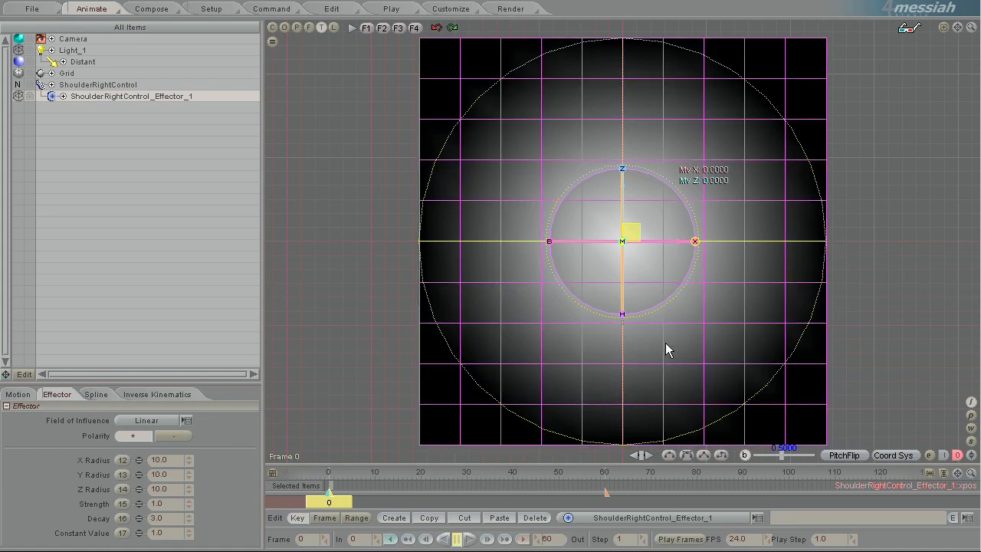
pyautogui.click(162, 421)
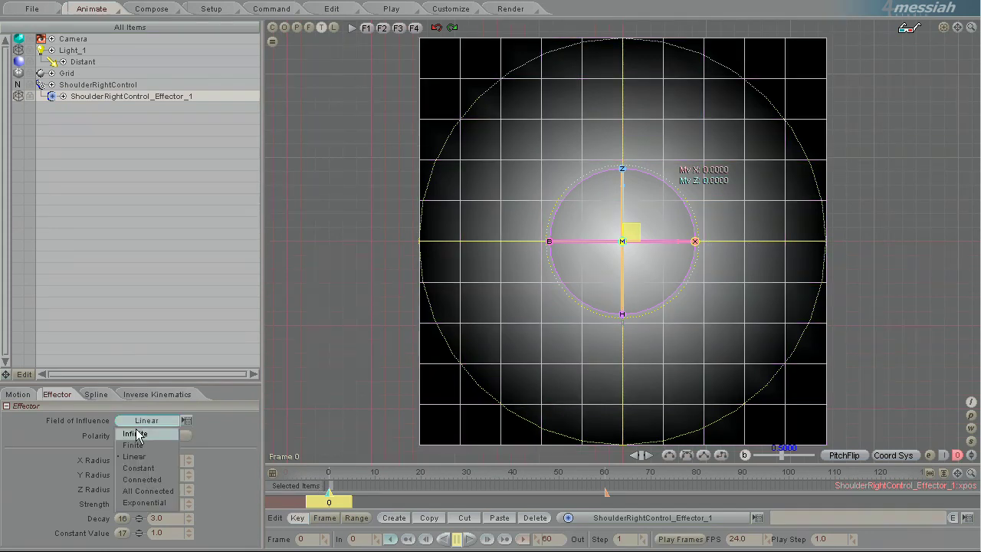
pyautogui.click(138, 468)
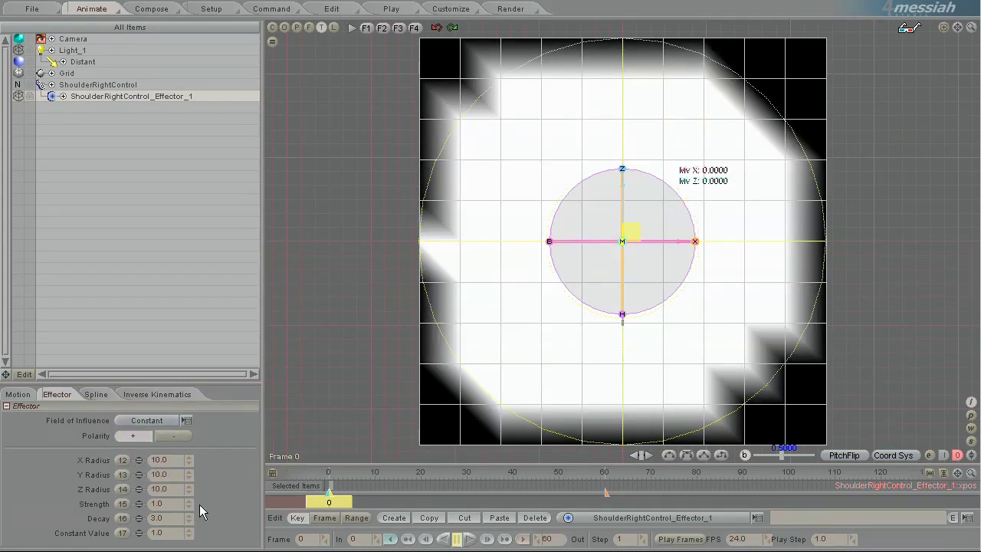
# Try lowering the effector's X radius to about 9.65 and set it back to 10
pyautogui.moveTo(186, 463); pyautogui.dragTo(450, 439)
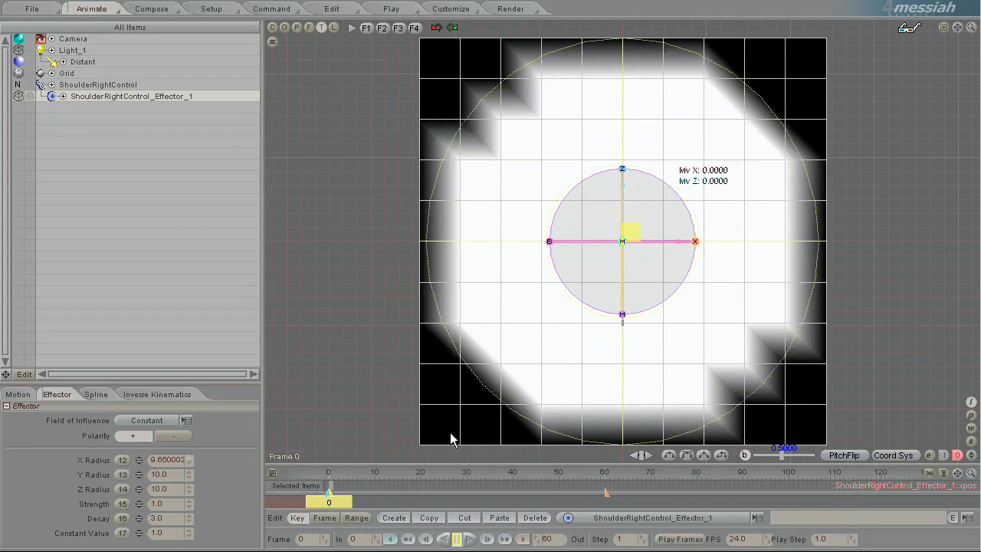
pyautogui.click(171, 463)
pyautogui.write('1.0')
pyautogui.press('Return')
# Set the effector's field of influence to Connected and reduce its X radius to 6.3 to inspect the weight edge
pyautogui.click(146, 420)
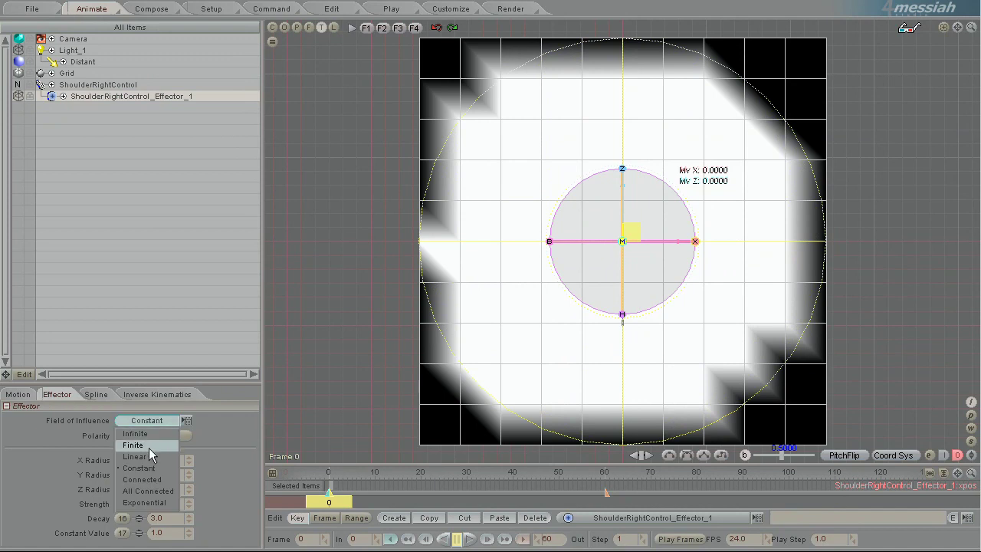
pyautogui.click(146, 481)
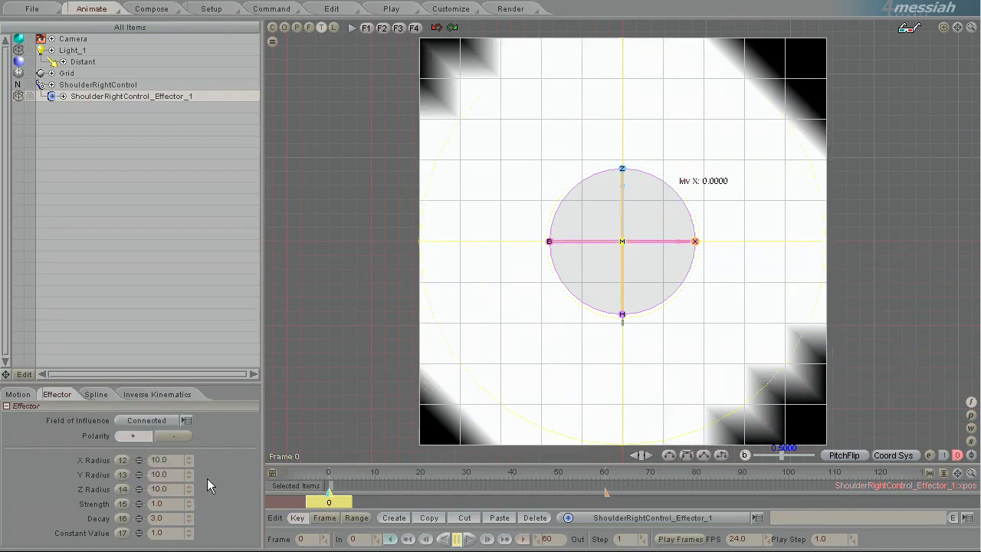
pyautogui.moveTo(189, 461); pyautogui.dragTo(450, 433)
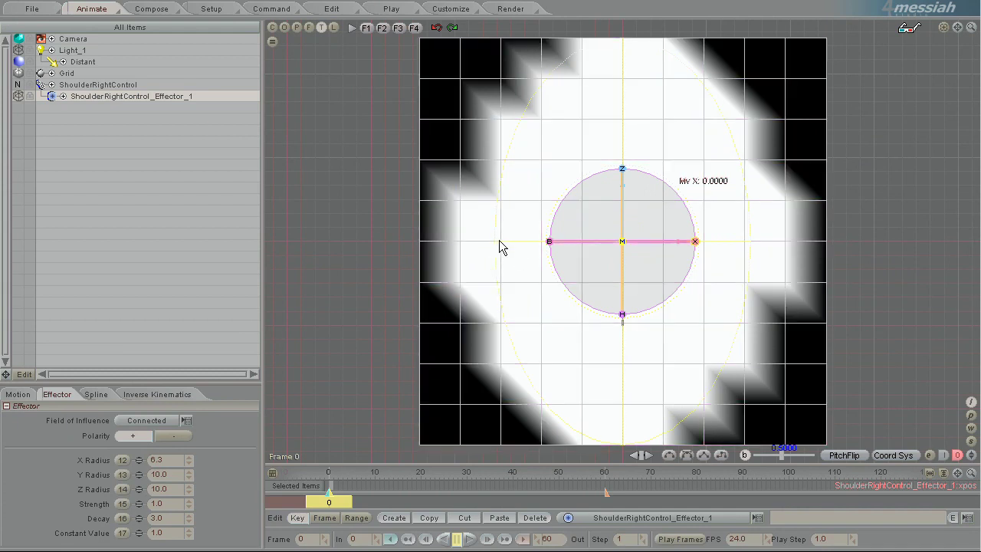
pyautogui.keyDown('ctrl'); pyautogui.keyDown('alt'); pyautogui.moveTo(494, 256); pyautogui.dragTo(459, 284); pyautogui.keyUp('alt'); pyautogui.keyUp('ctrl')
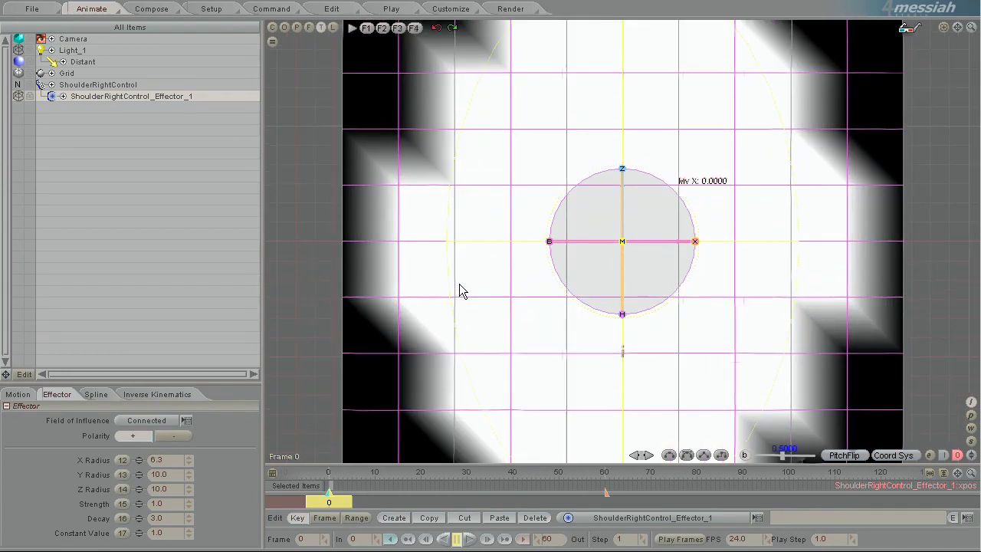
pyautogui.scroll(3, 459, 284)
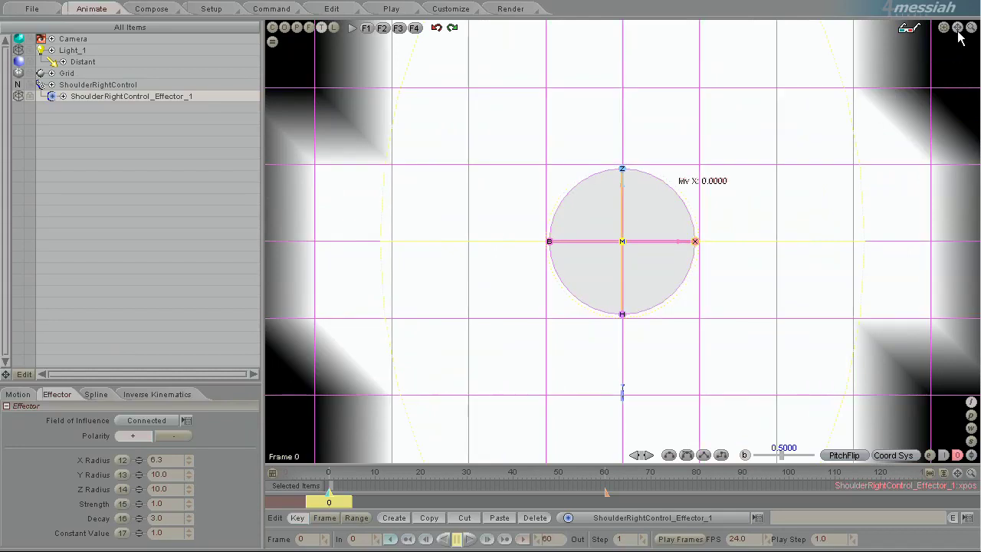
pyautogui.moveTo(959, 31); pyautogui.dragTo(729, 132)
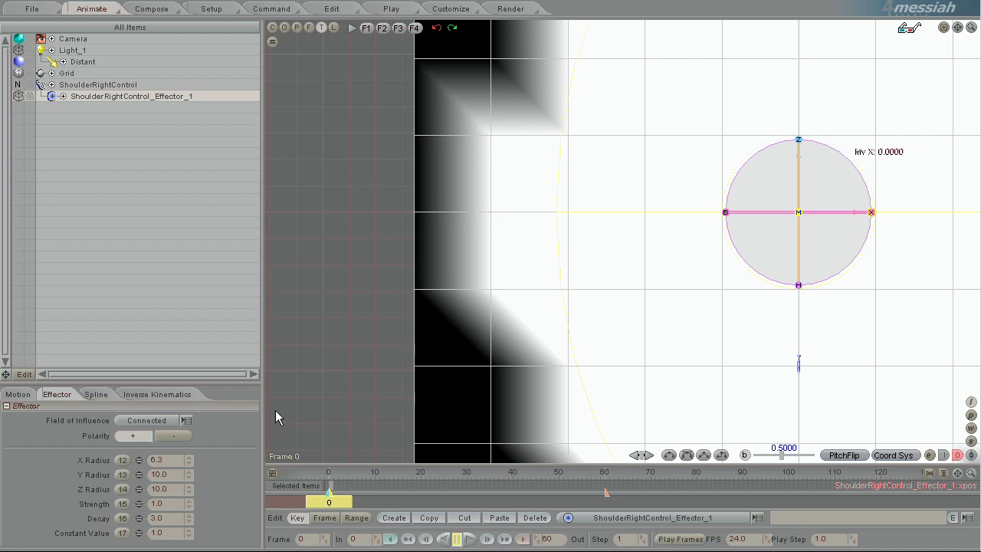
# Set the effector's field of influence to Constant and adjust its X radius to about 8.15, followed by 7.35
pyautogui.click(146, 421)
pyautogui.click(142, 468)
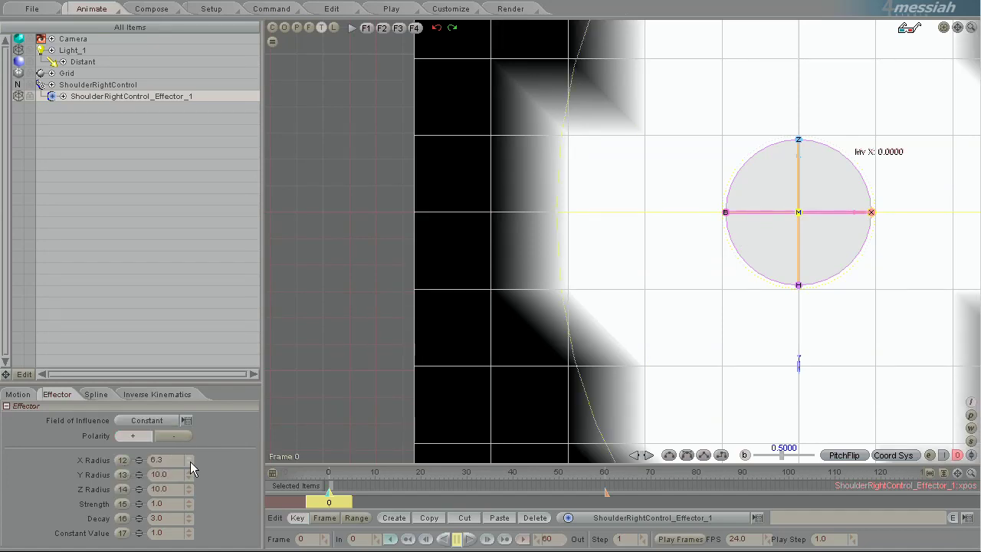
pyautogui.moveTo(452, 429); pyautogui.dragTo(451, 433)
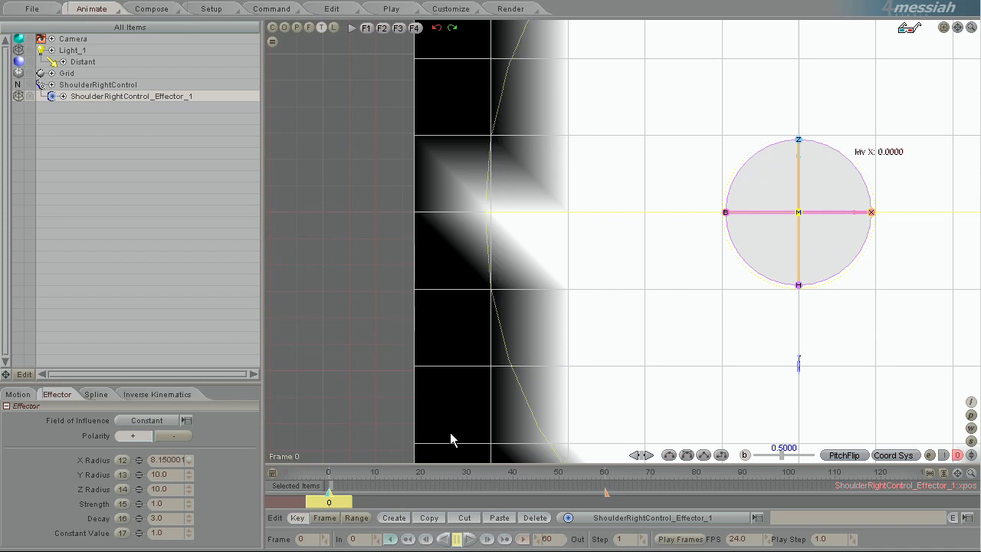
pyautogui.moveTo(188, 457); pyautogui.dragTo(450, 434)
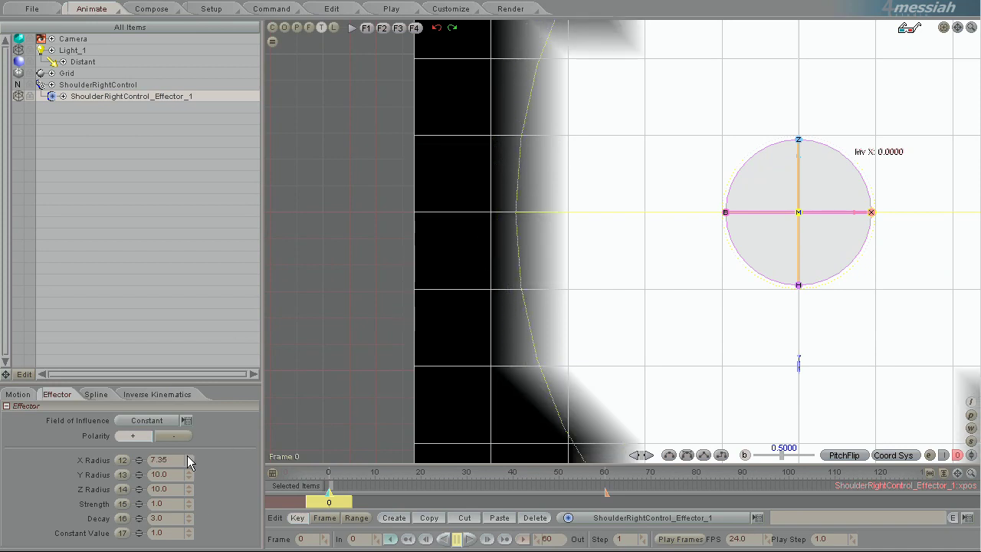
# Set the effector's field of influence to Connected and its X radius to 10
pyautogui.click(164, 422)
pyautogui.click(146, 473)
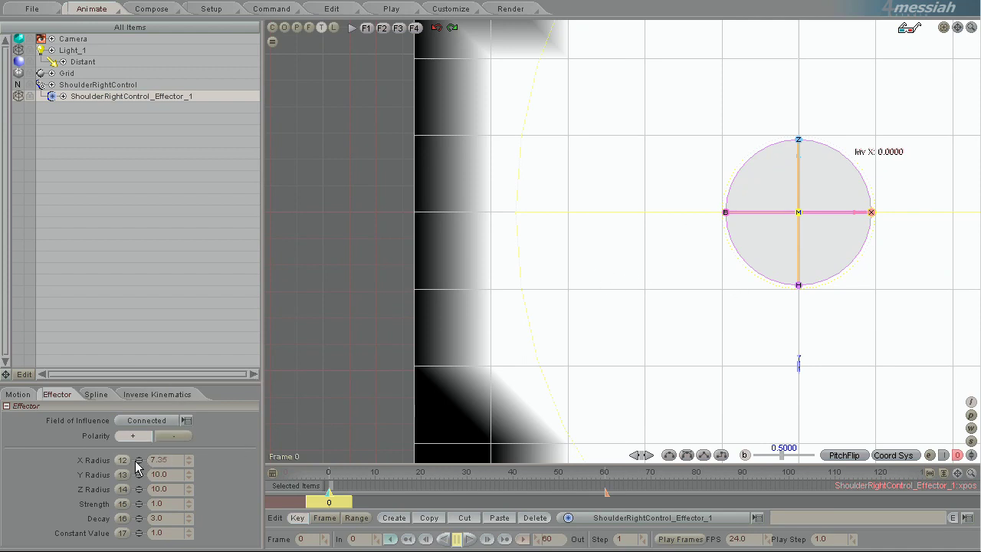
pyautogui.moveTo(168, 460); pyautogui.dragTo(86, 443)
pyautogui.write('10')
pyautogui.press('Return')
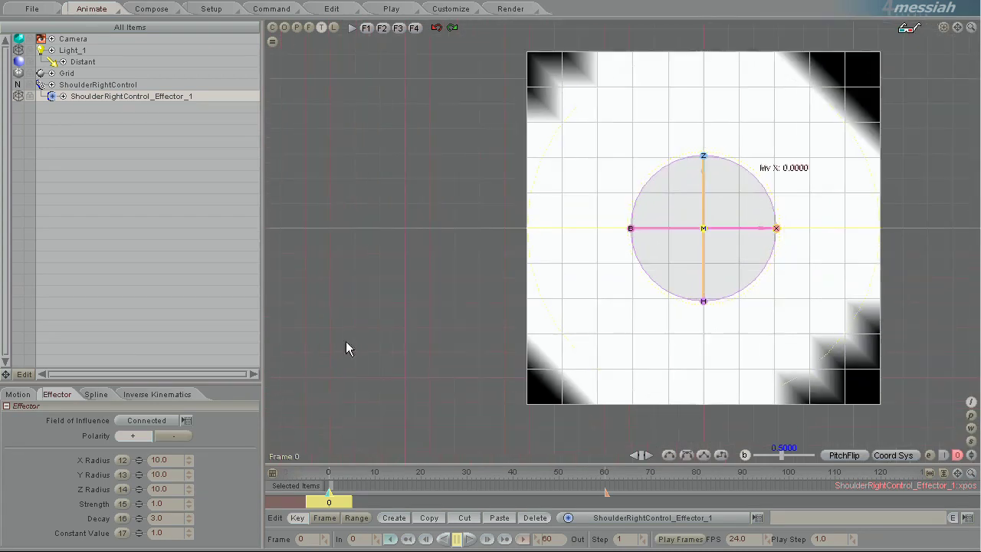
# Set the effector's field of influence to All Connected and move it along the X axis to about -1.09
pyautogui.click(135, 420)
pyautogui.click(149, 491)
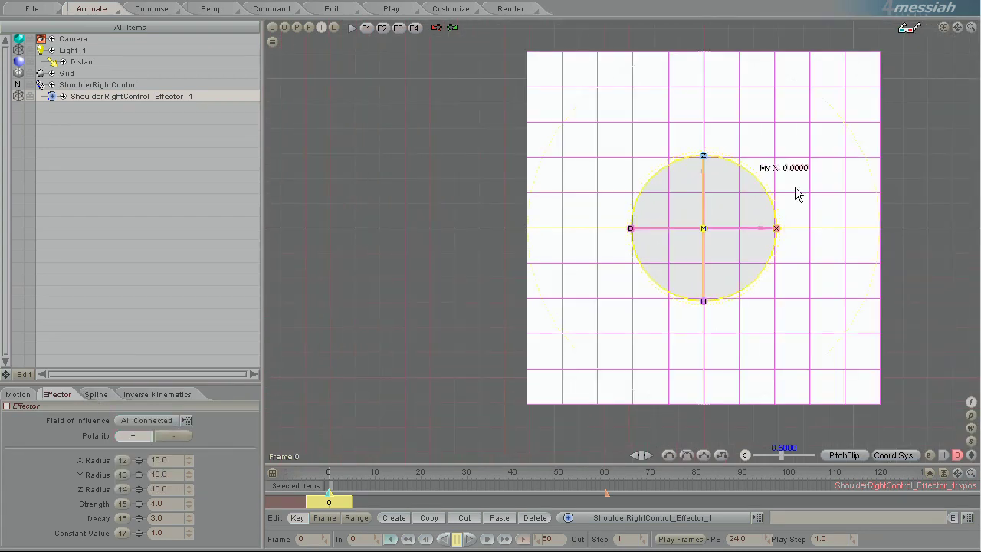
pyautogui.moveTo(777, 230)
pyautogui.mouseDown()
pyautogui.moveTo(431, 432)
pyautogui.moveTo(451, 432)
pyautogui.mouseUp()
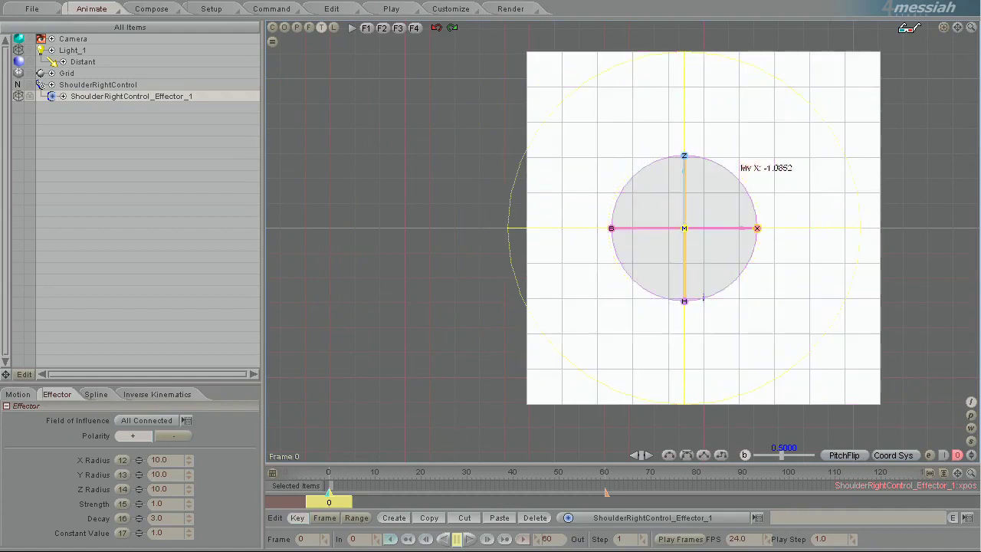
# Set the effector's field of influence to Exponential
pyautogui.click(147, 420)
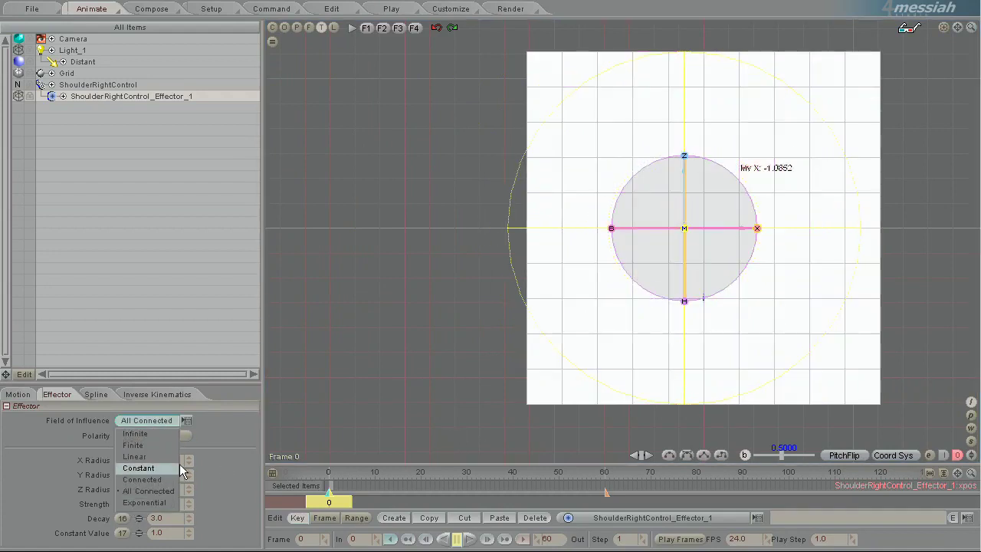
pyautogui.click(142, 493)
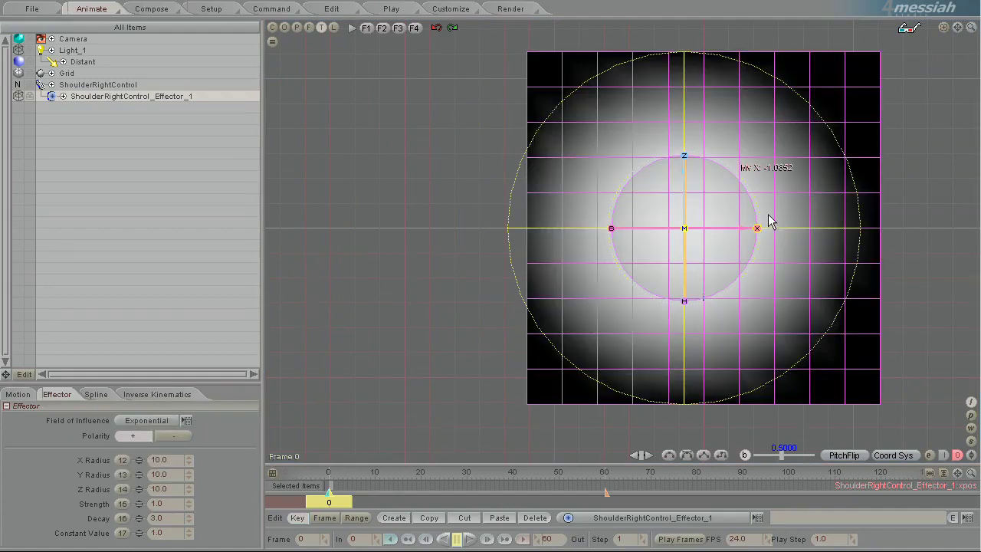
# Move the effector along the X axis to about 0.22 and reduce its X radius to about 6.25
pyautogui.moveTo(760, 228); pyautogui.dragTo(780, 228)
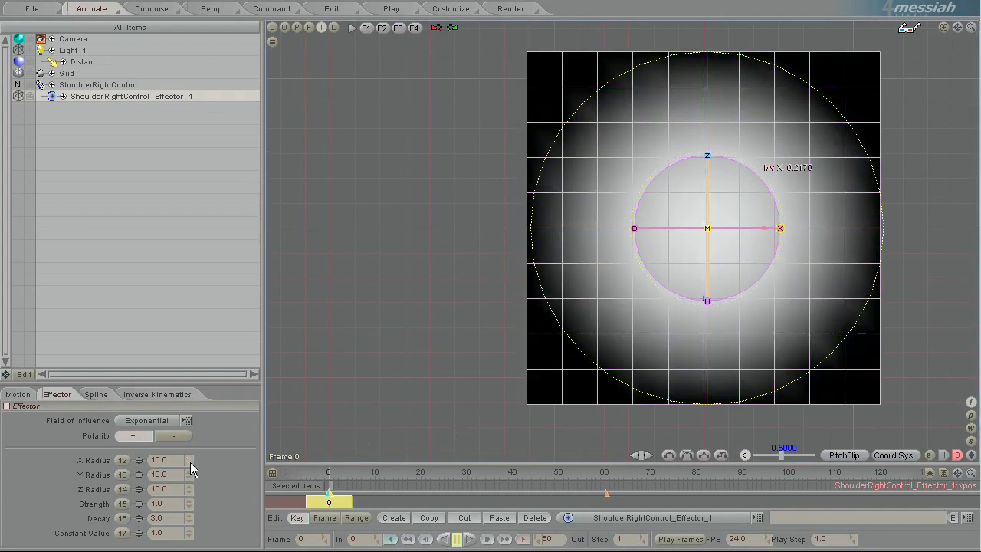
pyautogui.moveTo(191, 462); pyautogui.dragTo(451, 430)
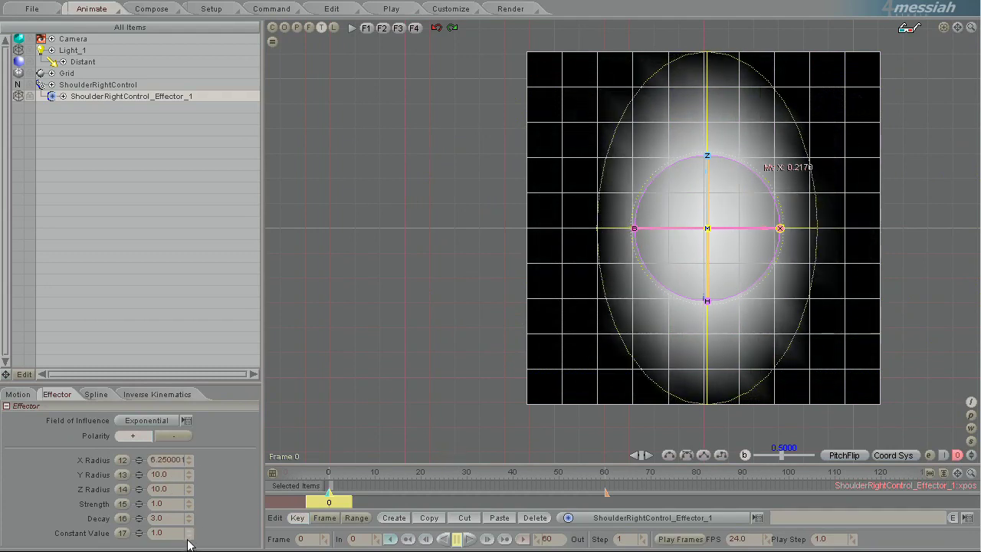
# Raise the effector's strength to 2.4 and switch its field of influence to Finite and back to Exponential for comparison
pyautogui.moveTo(186, 507)
pyautogui.mouseDown()
pyautogui.moveTo(452, 409)
pyautogui.moveTo(447, 444)
pyautogui.moveTo(453, 416)
pyautogui.moveTo(186, 507)
pyautogui.mouseUp()
pyautogui.click(162, 424)
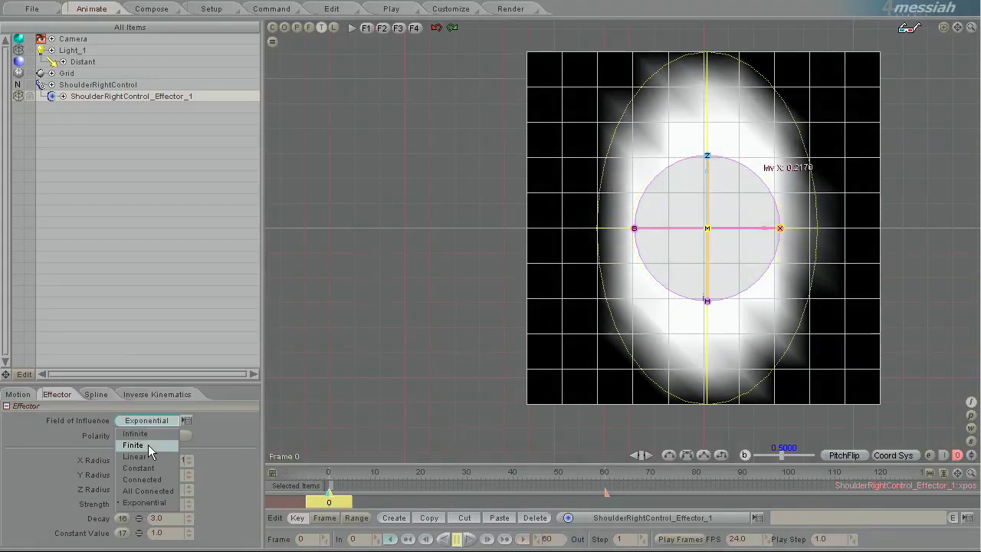
pyautogui.click(148, 444)
pyautogui.click(156, 420)
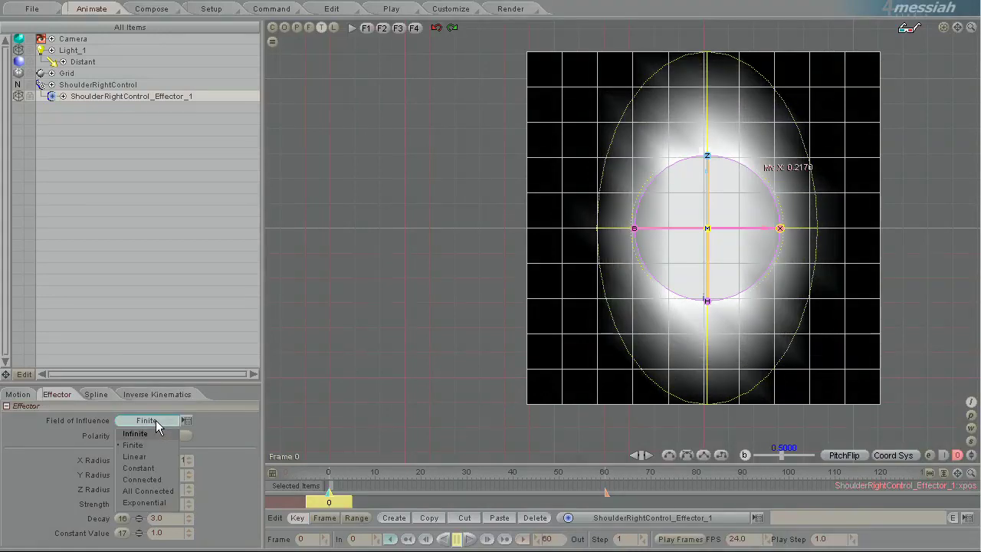
pyautogui.click(143, 503)
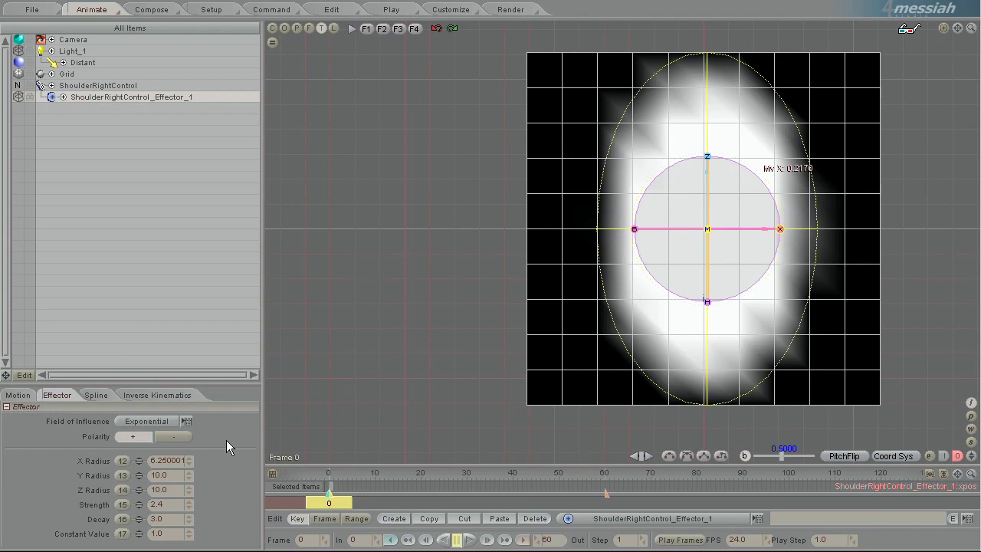
# Switch the effector's polarity to negative and back to positive to compare the weights
pyautogui.click(179, 438)
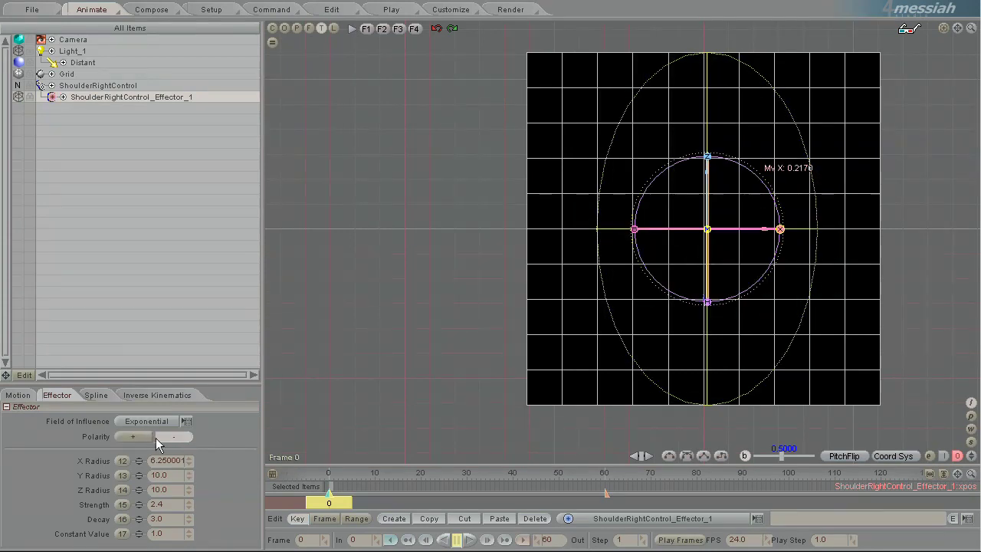
pyautogui.click(152, 436)
pyautogui.click(149, 439)
pyautogui.click(174, 437)
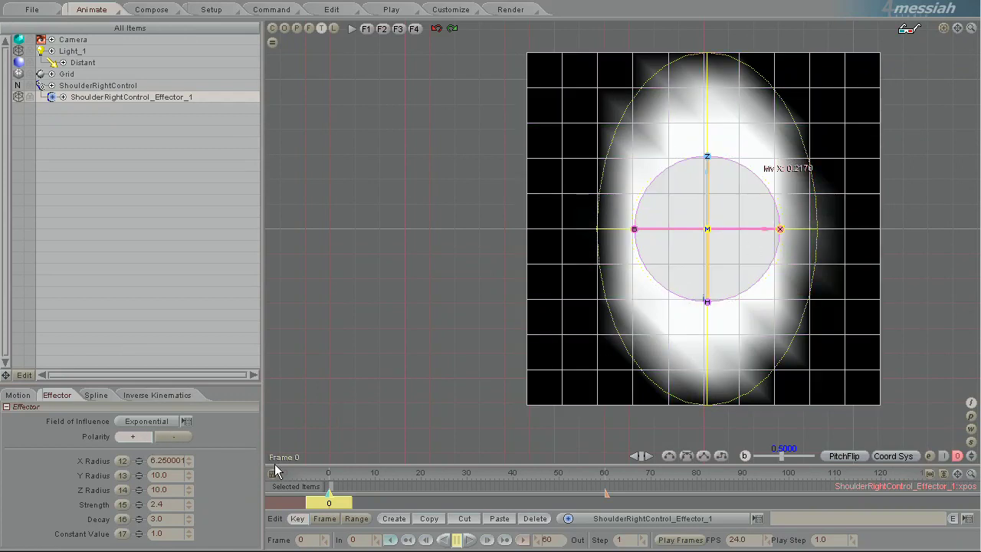
# Reset the effector to an X radius of 10 and strength of 1, with an Infinite field of influence
pyautogui.click(182, 461)
pyautogui.write('10')
pyautogui.press('Return')
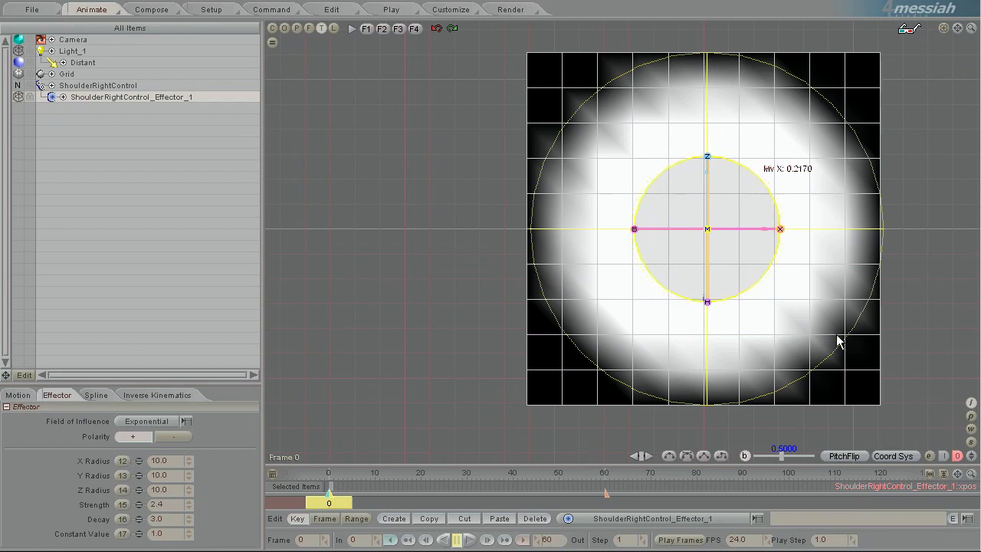
pyautogui.write('1')
pyautogui.press('Return')
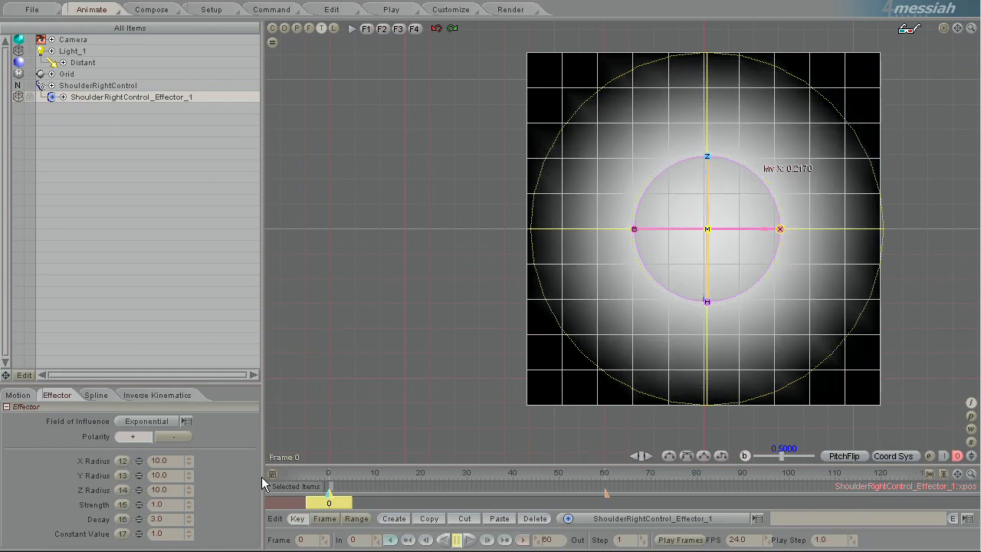
pyautogui.click(148, 418)
pyautogui.click(145, 437)
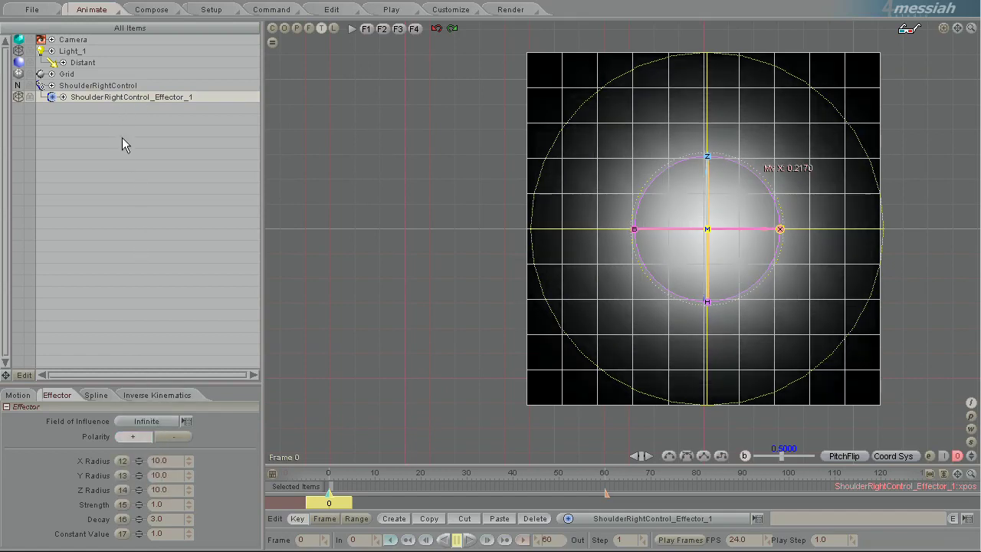
# Duplicate the effector and move the copy along the X axis to about 9.2
pyautogui.rightClick(123, 98)
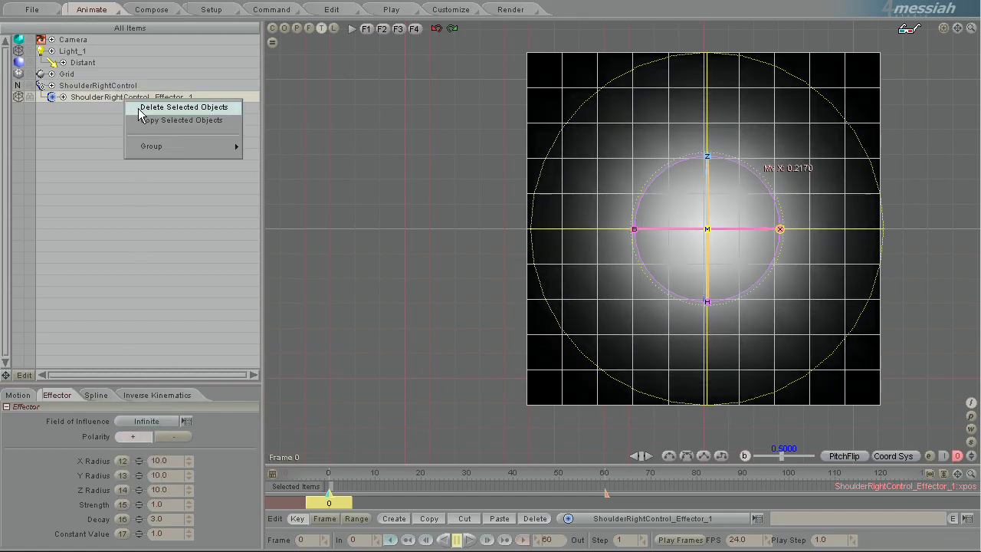
pyautogui.click(149, 121)
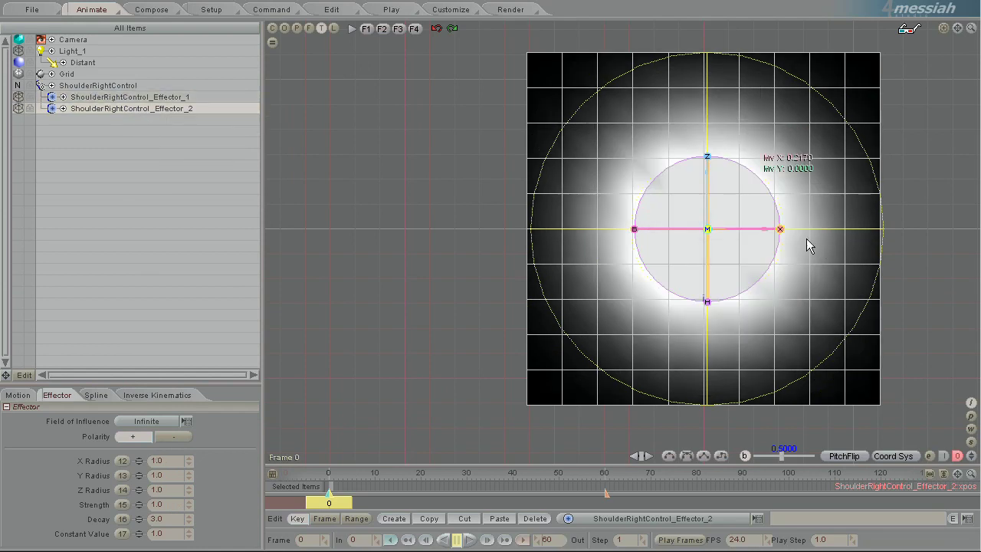
pyautogui.moveTo(780, 229); pyautogui.dragTo(932, 230)
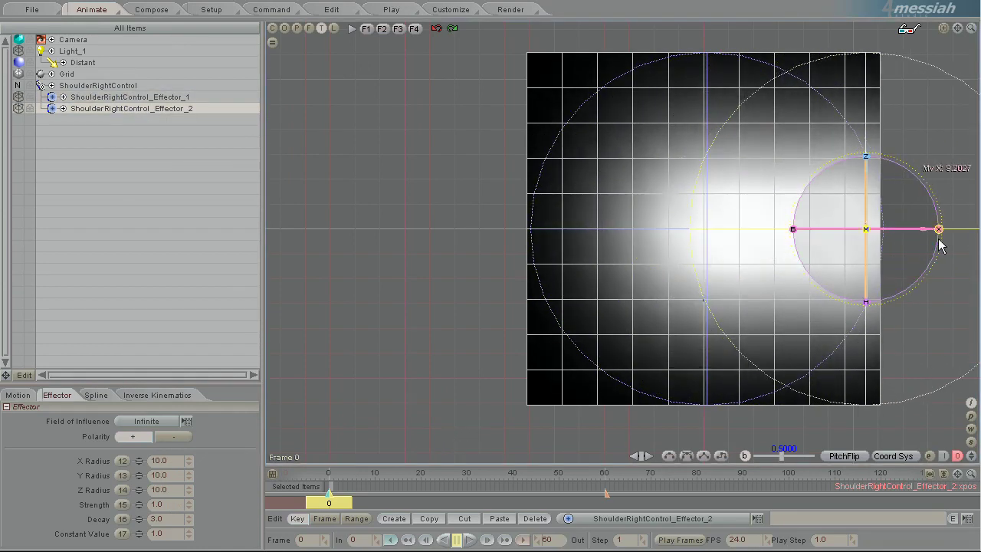
# Give the copied effector negative polarity and move it along the X axis to about 6.55
pyautogui.click(187, 439)
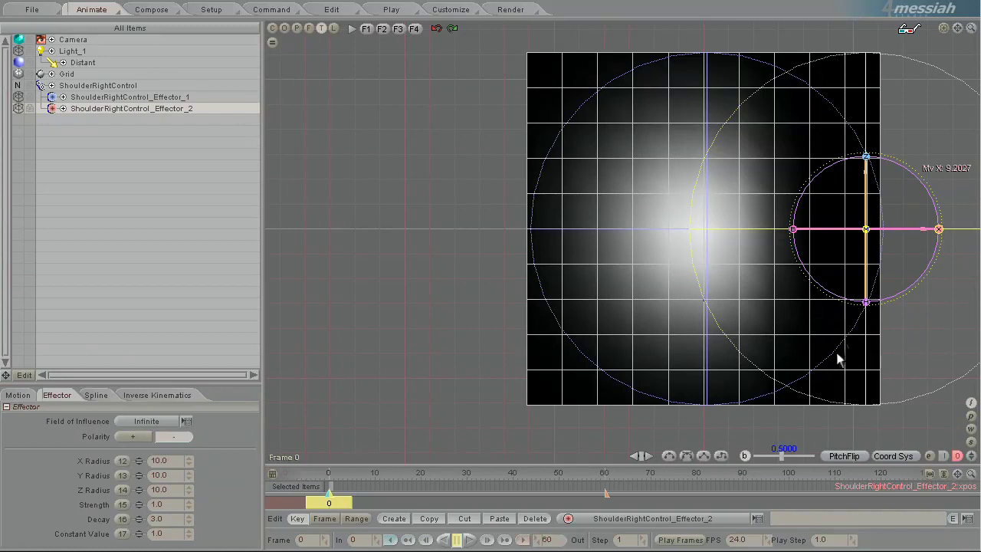
pyautogui.moveTo(938, 228); pyautogui.dragTo(465, 433)
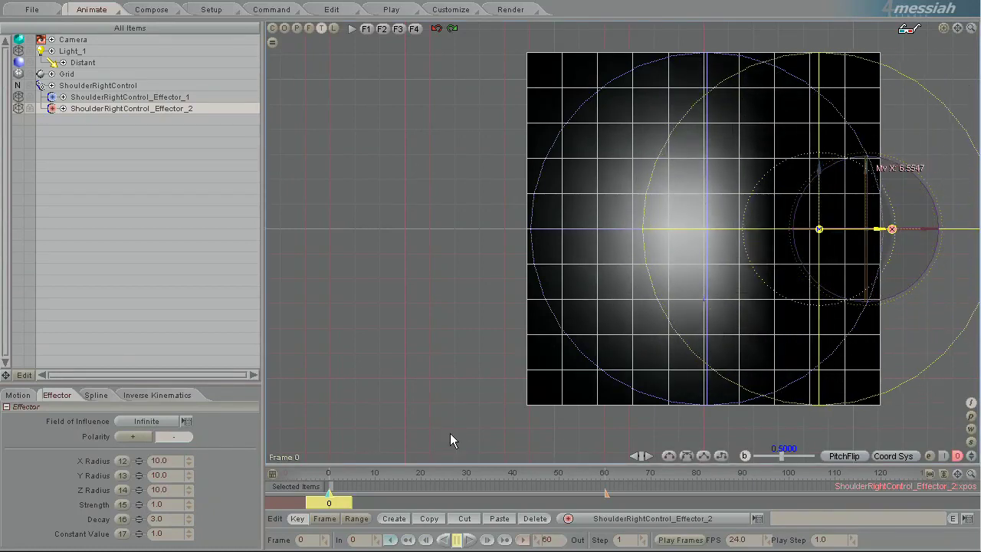
# Toggle the copied effector repeatedly between positive and negative polarity in the item list, ending on negative
pyautogui.click(55, 109)
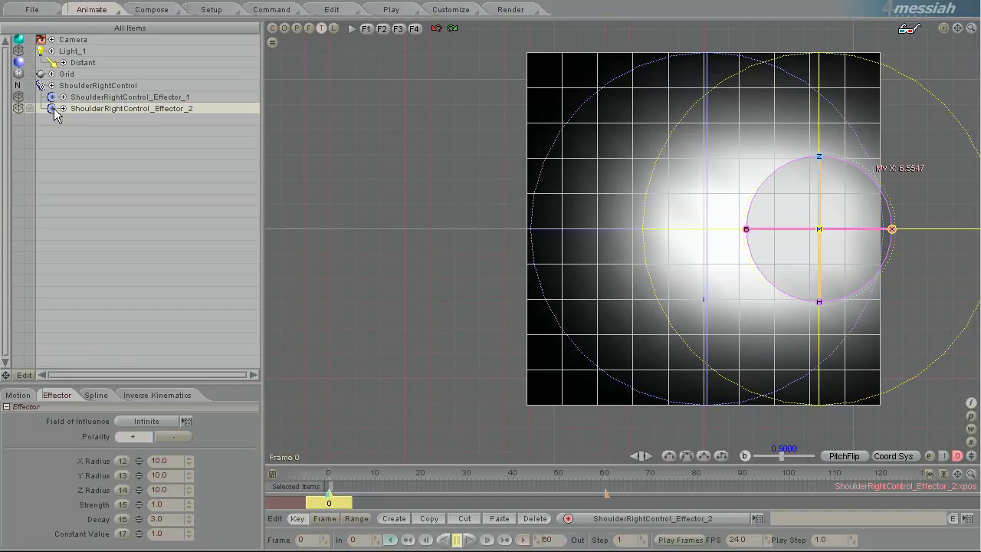
pyautogui.click(55, 109)
pyautogui.click(54, 108)
pyautogui.click(55, 109)
pyautogui.click(54, 110)
pyautogui.click(54, 110)
pyautogui.click(53, 109)
pyautogui.click(54, 109)
pyautogui.click(53, 110)
pyautogui.click(54, 109)
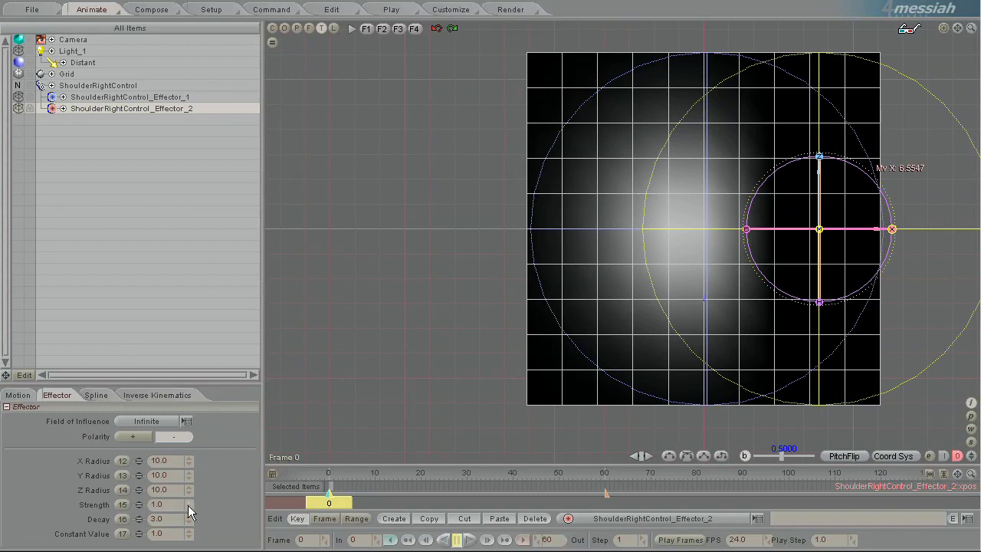
# Raise the copied effector's strength to 5.35 and move it along the X axis beyond the grid's edge
pyautogui.moveTo(189, 505); pyautogui.dragTo(450, 433)
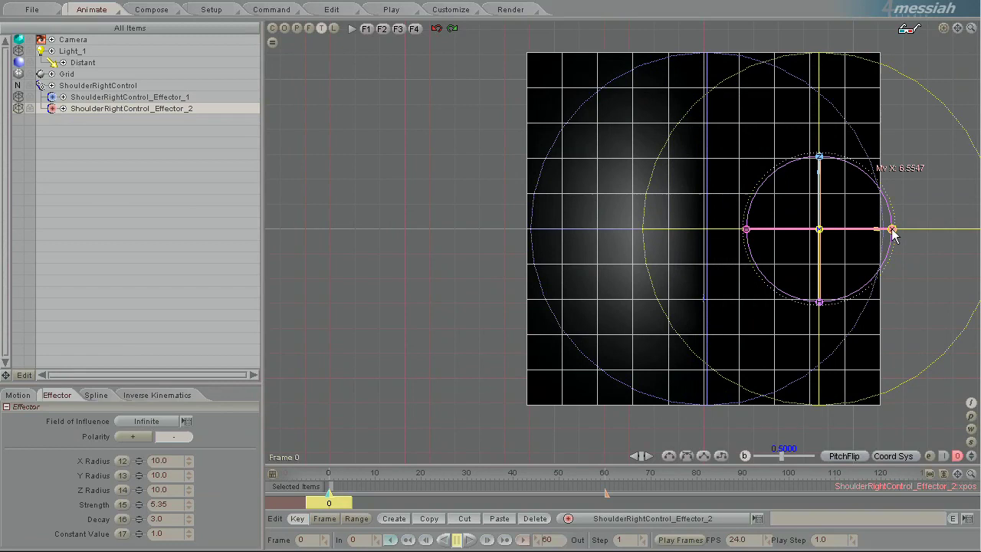
pyautogui.moveTo(892, 230); pyautogui.dragTo(450, 433)
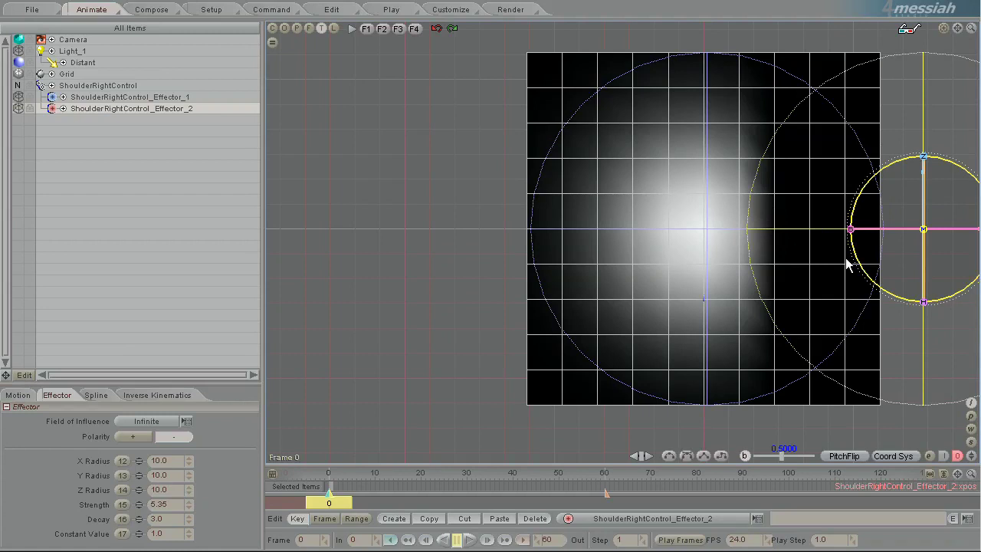
# Compare positive and negative polarity on the stronger effector copy outside the grid, and delete the copy
pyautogui.click(121, 440)
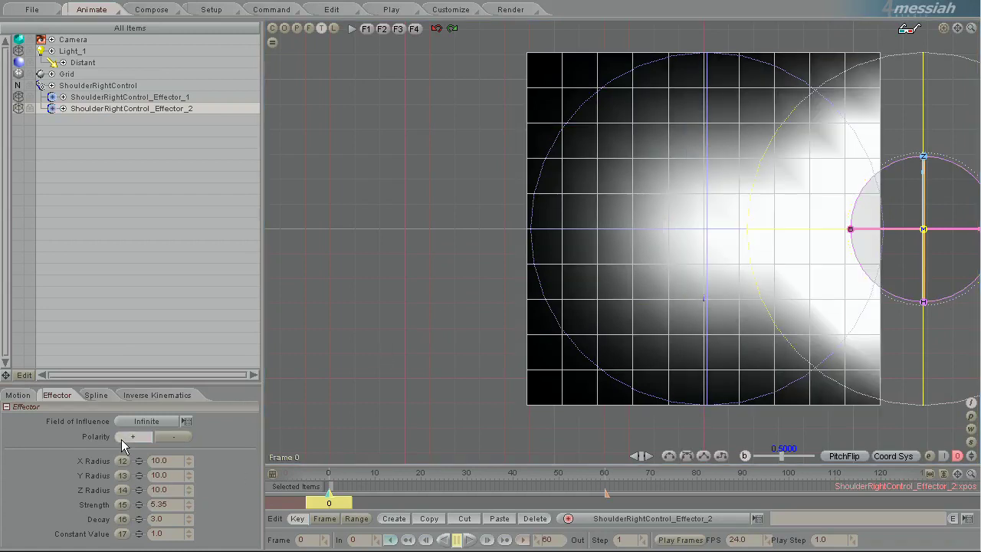
pyautogui.click(159, 438)
pyautogui.click(132, 434)
pyautogui.click(172, 436)
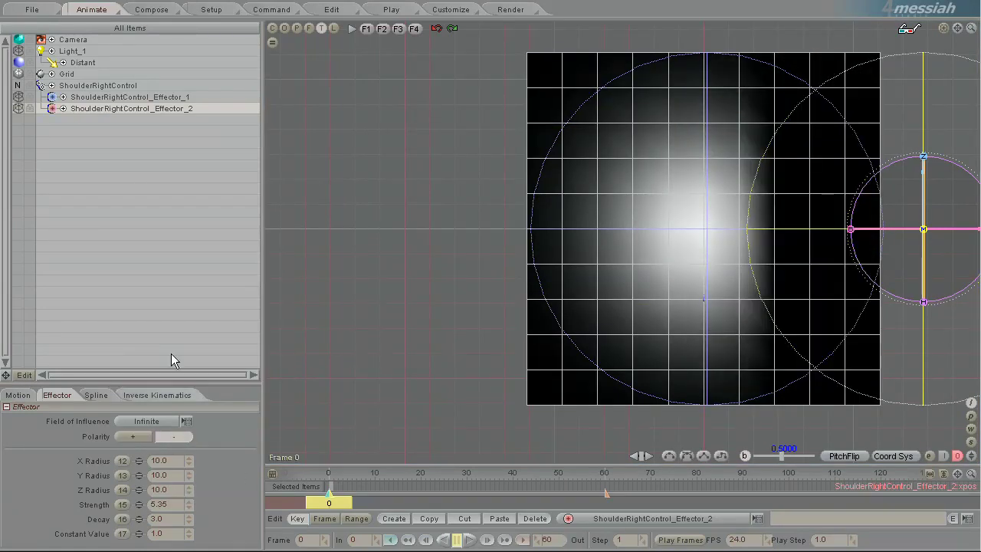
pyautogui.press('Delete')
pyautogui.press('Return')
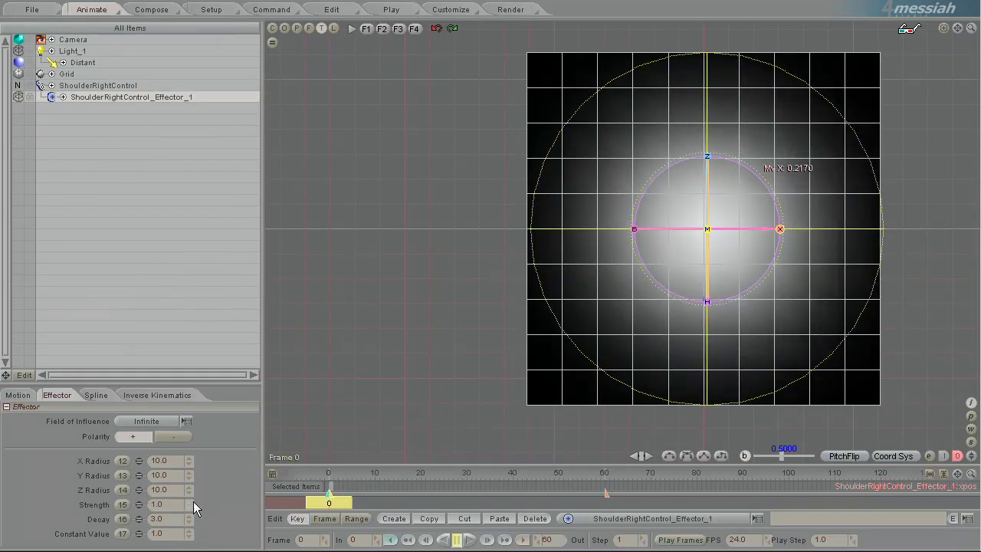
# Vary the remaining effector's strength and return it to 1
pyautogui.moveTo(190, 503)
pyautogui.mouseDown()
pyautogui.moveTo(450, 415)
pyautogui.moveTo(448, 442)
pyautogui.moveTo(192, 501)
pyautogui.mouseUp()
pyautogui.doubleClick(167, 504)
pyautogui.write('1')
pyautogui.press('Return')
# Adjust the effector's decay to 1.4, about 14.1 and about 0.35 in turn to compare the falloff
pyautogui.moveTo(190, 517); pyautogui.dragTo(450, 433)
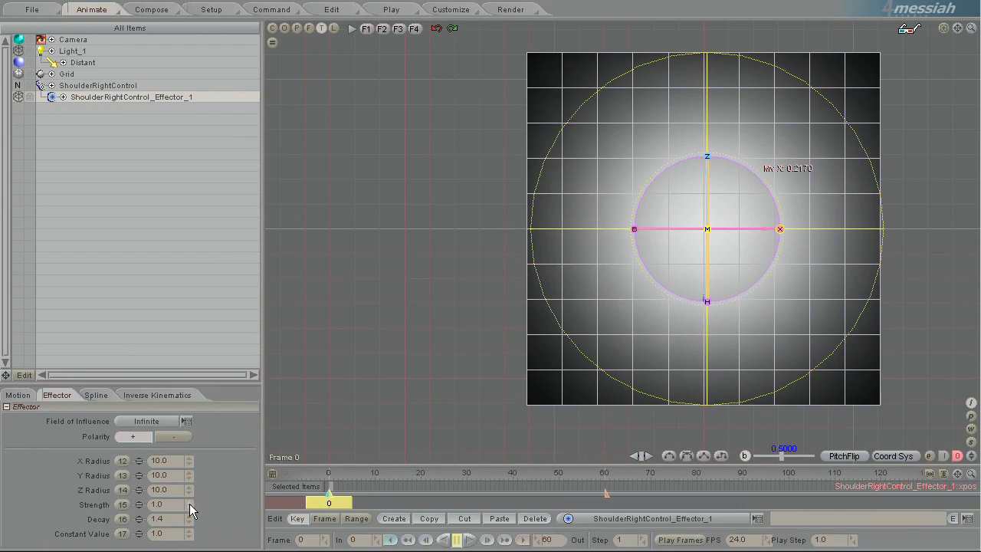
pyautogui.moveTo(192, 522); pyautogui.dragTo(450, 433)
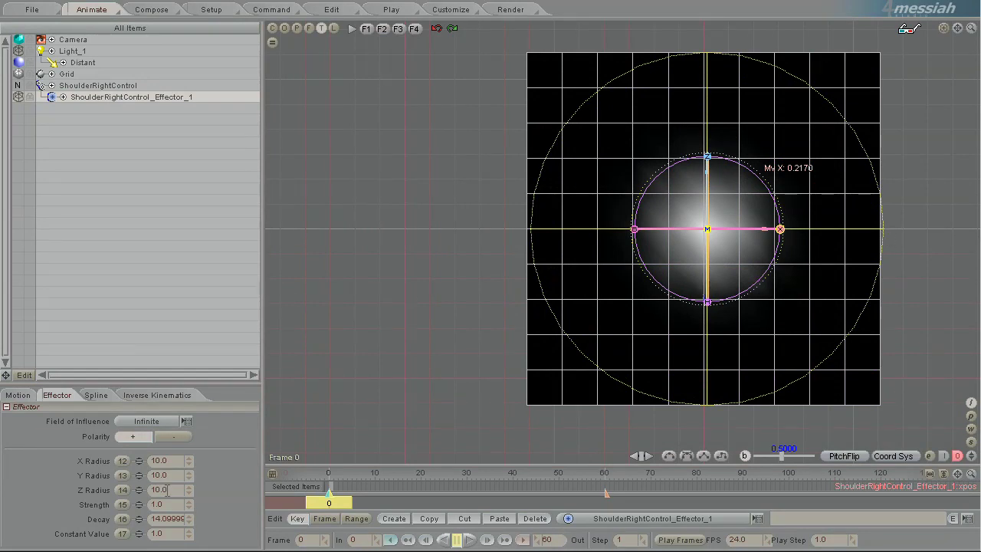
pyautogui.moveTo(447, 448); pyautogui.dragTo(446, 462)
pyautogui.write('0.35')
pyautogui.press('Return')
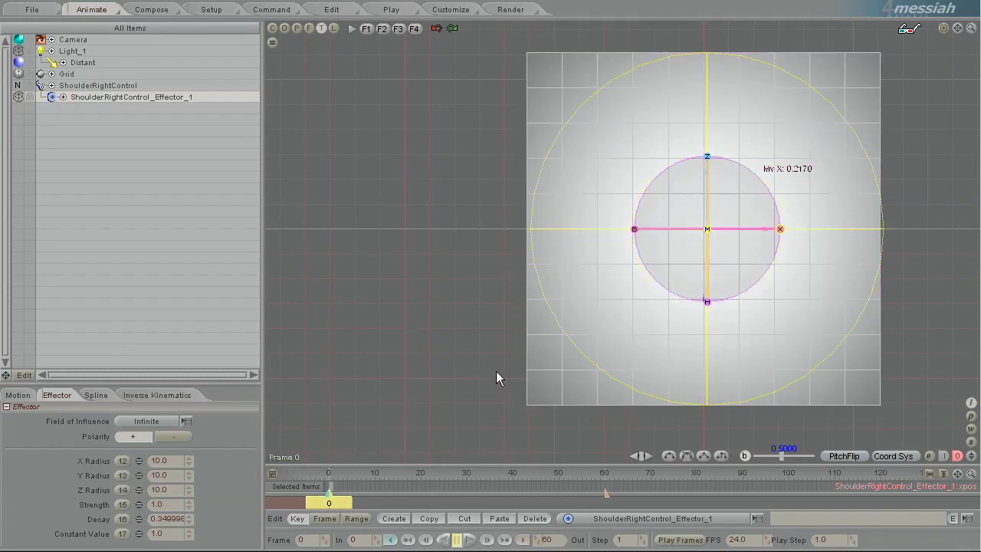
# Set the effector's field of influence to Finite, raise its decay to about 2.2, and finish with a decay of 3
pyautogui.click(161, 423)
pyautogui.click(156, 446)
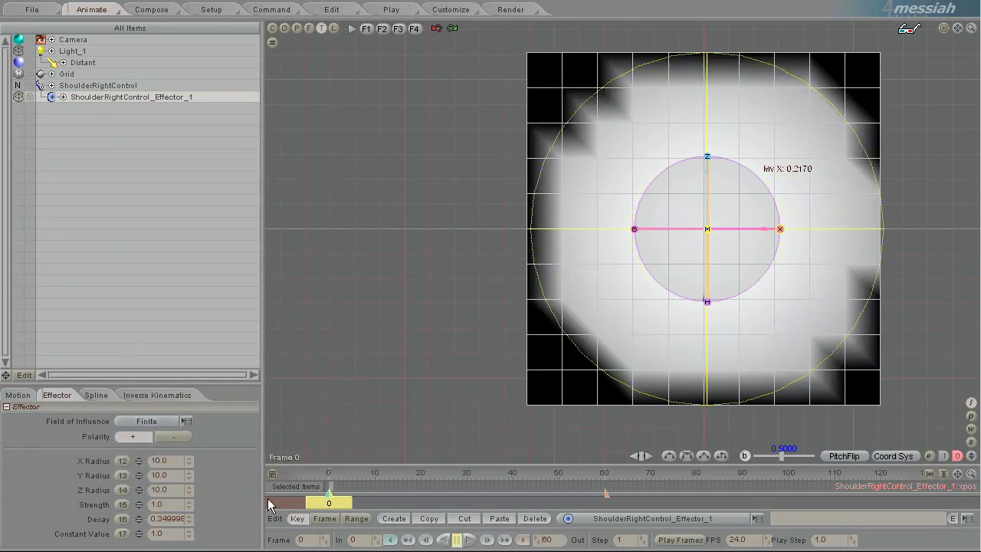
pyautogui.moveTo(192, 518); pyautogui.dragTo(450, 437)
pyautogui.click(177, 522)
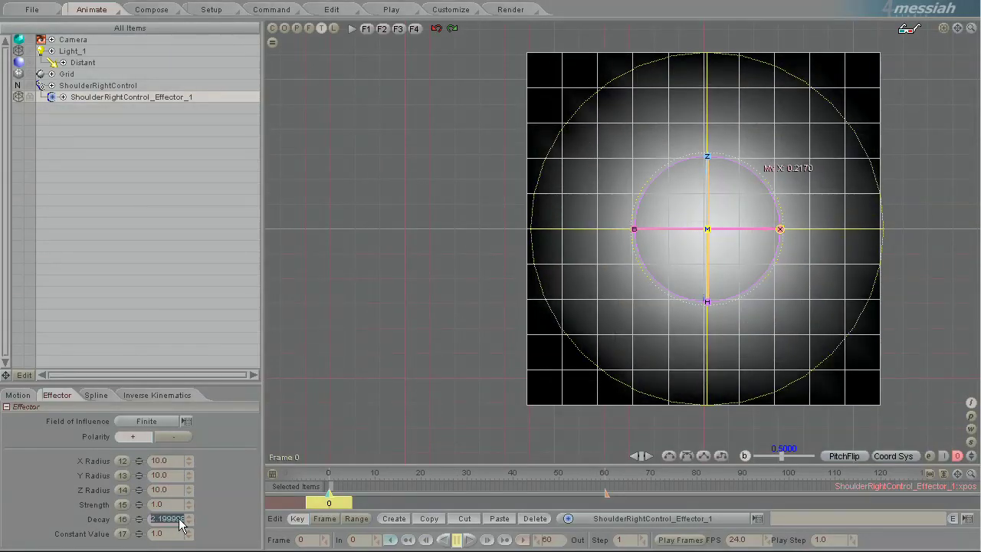
pyautogui.write('3')
pyautogui.press('Return')
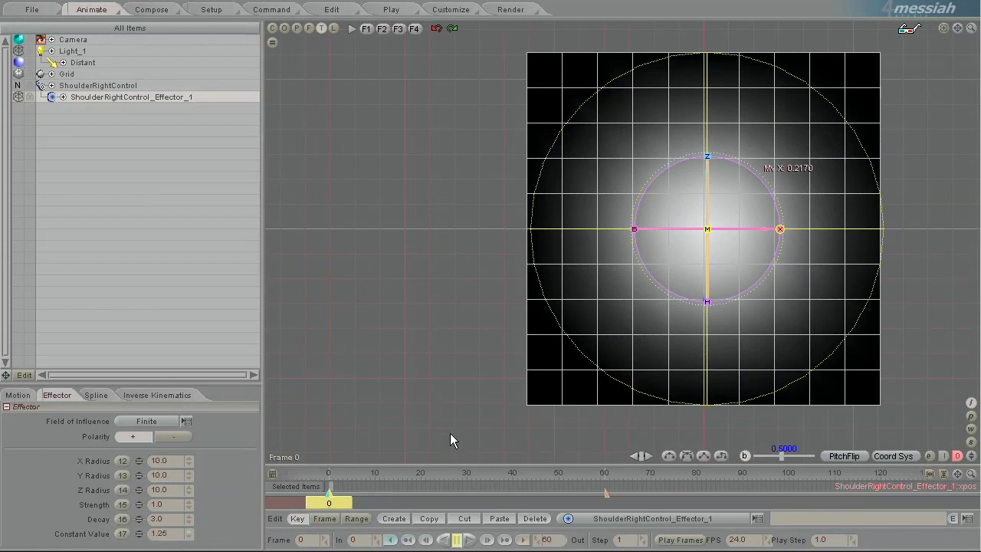
# Set the effector's field of influence to Connected and lower its constant value to 0.6
pyautogui.click(159, 421)
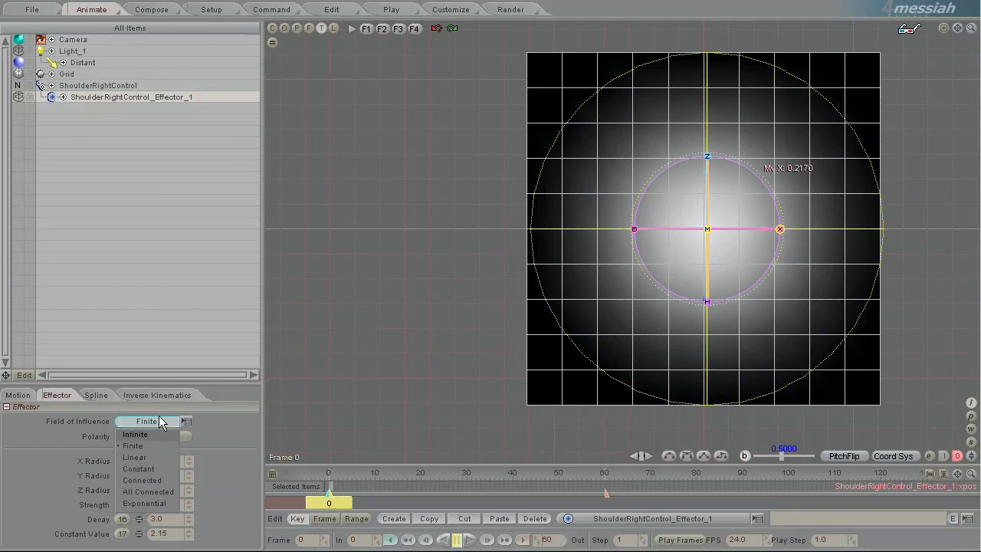
pyautogui.click(143, 480)
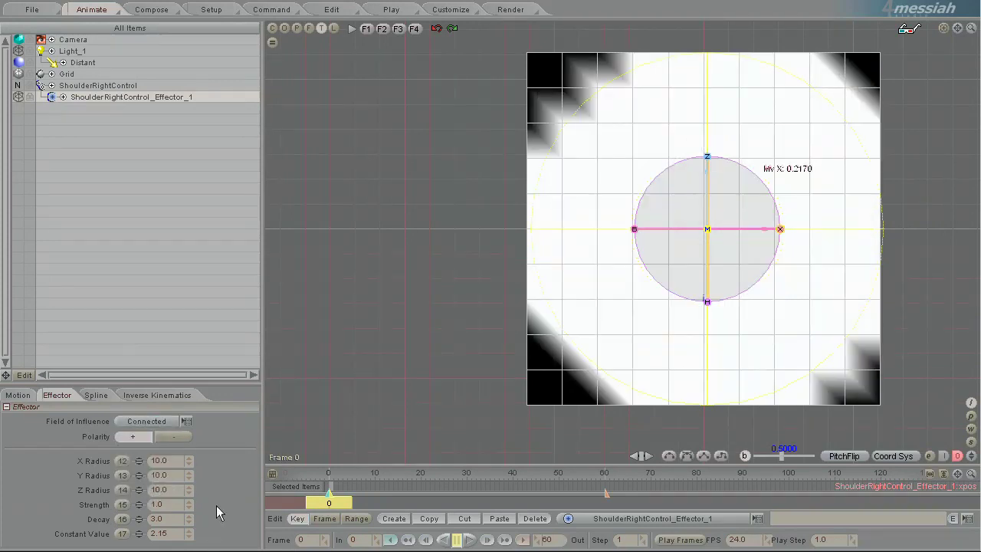
pyautogui.moveTo(188, 532); pyautogui.dragTo(450, 433)
# Set the effector's field of influence to All Connected and adjust its constant value to 0.35 and 0.4
pyautogui.click(154, 421)
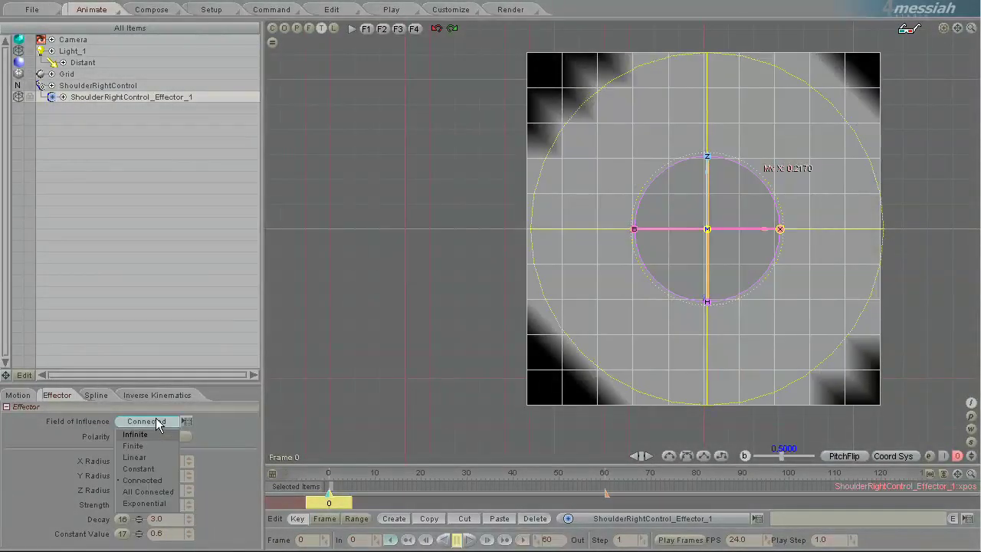
pyautogui.click(147, 498)
pyautogui.moveTo(190, 534); pyautogui.dragTo(450, 441)
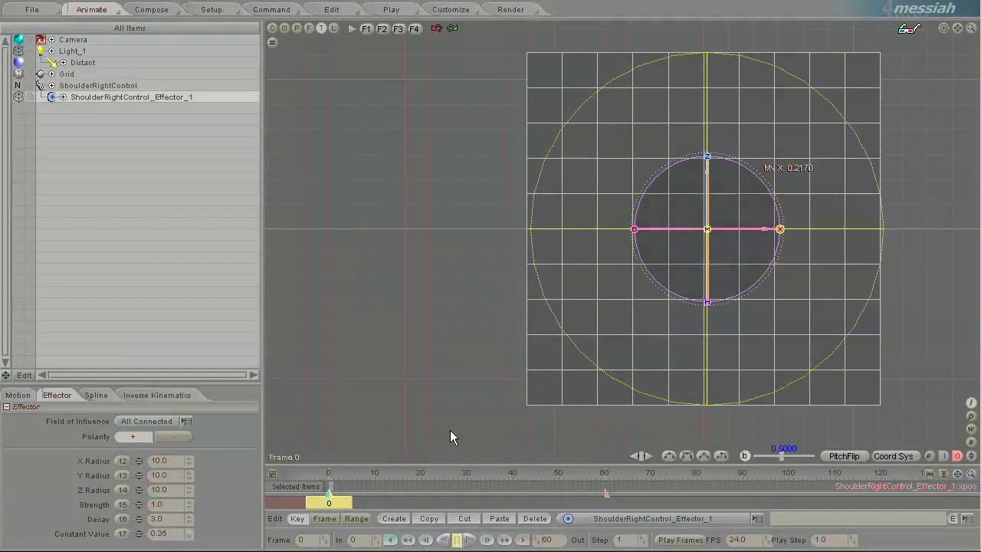
pyautogui.moveTo(450, 431); pyautogui.dragTo(451, 436)
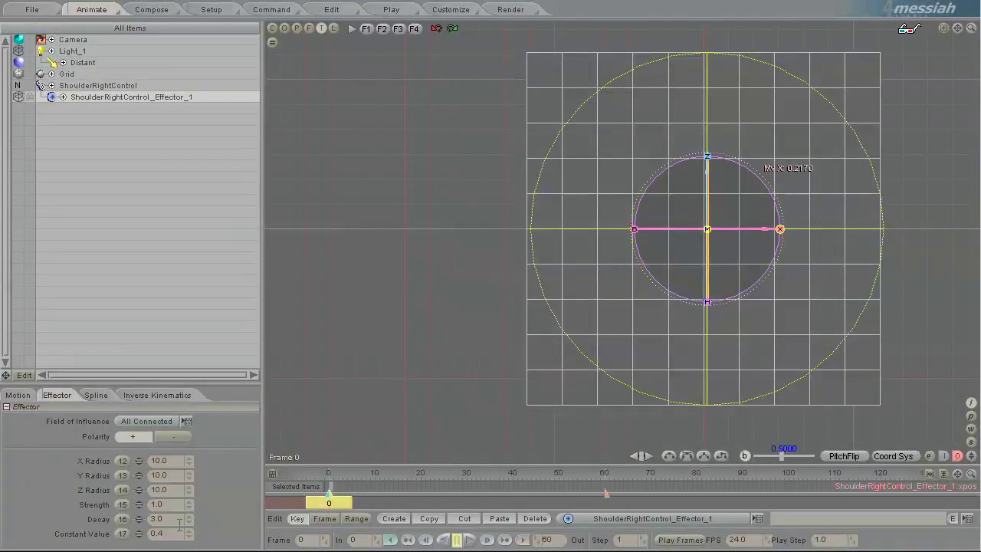
# Set the effector's constant value to 1.0 and its field of influence to Connected
pyautogui.moveTo(165, 534); pyautogui.dragTo(125, 535)
pyautogui.write('1')
pyautogui.press('Return')
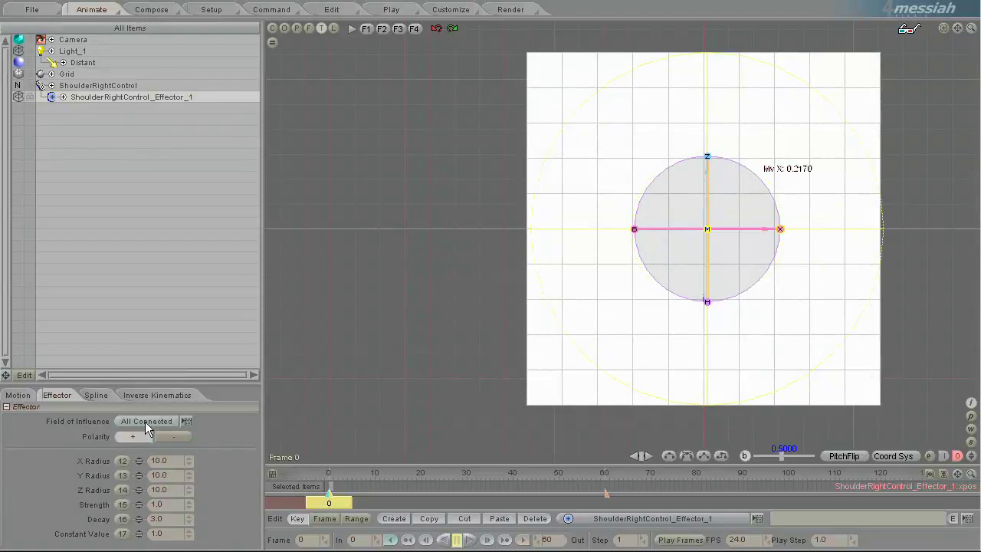
pyautogui.click(148, 423)
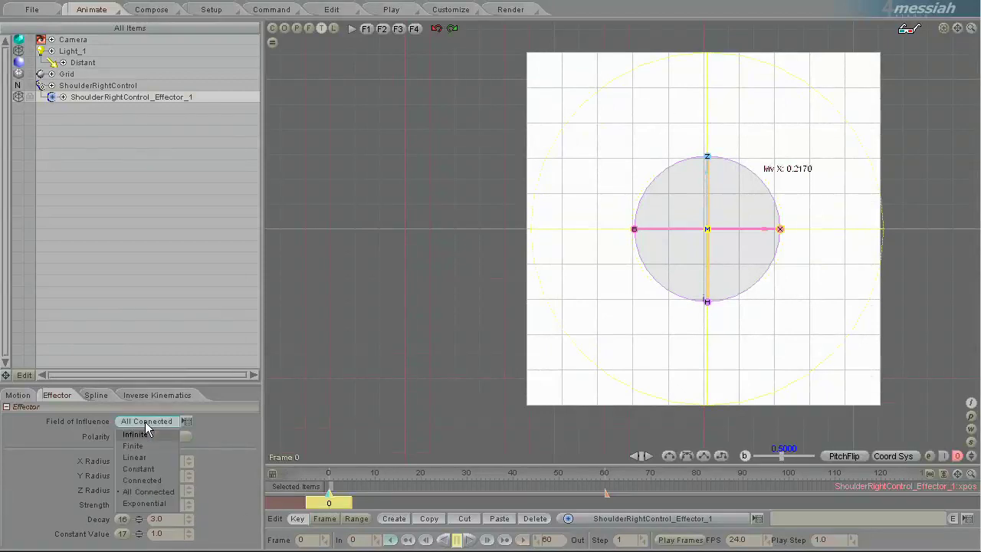
pyautogui.click(155, 481)
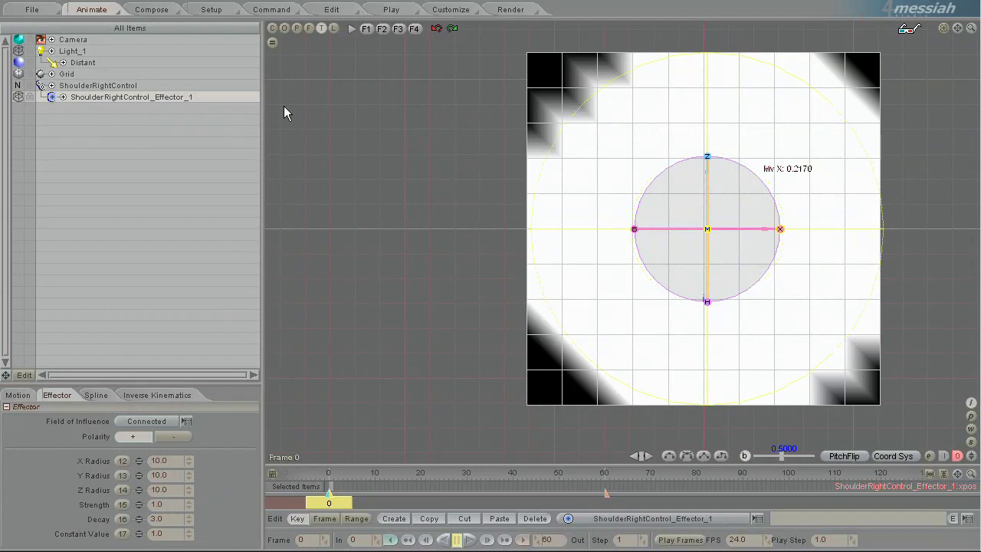
# Set the effector's field of influence to Infinite while viewing the grid in perspective
pyautogui.click(296, 27)
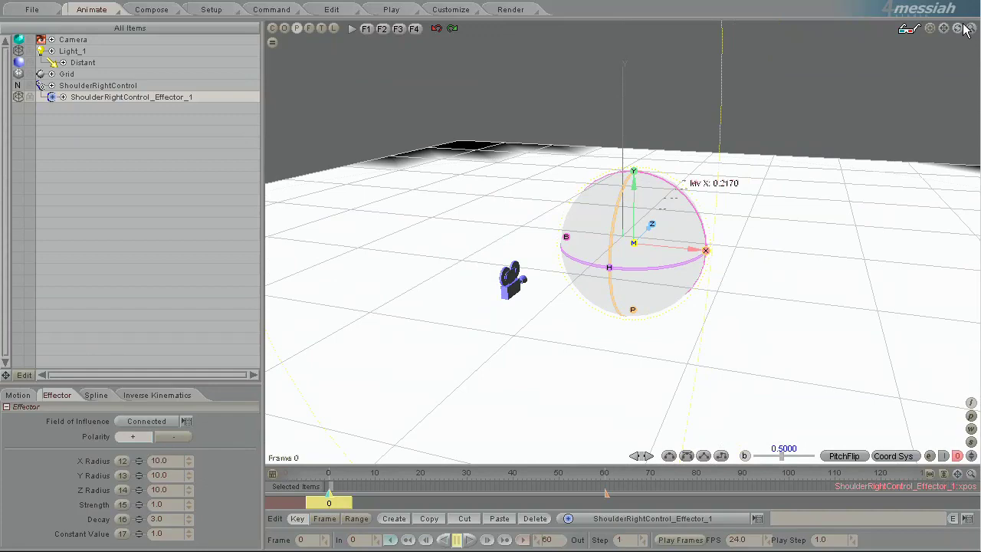
pyautogui.moveTo(958, 28); pyautogui.dragTo(451, 441)
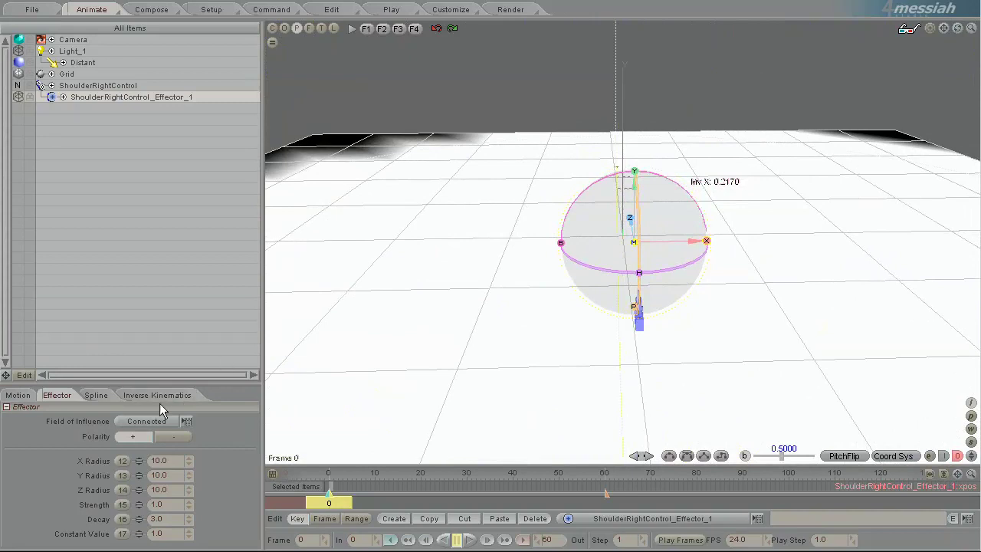
pyautogui.click(144, 421)
pyautogui.click(140, 437)
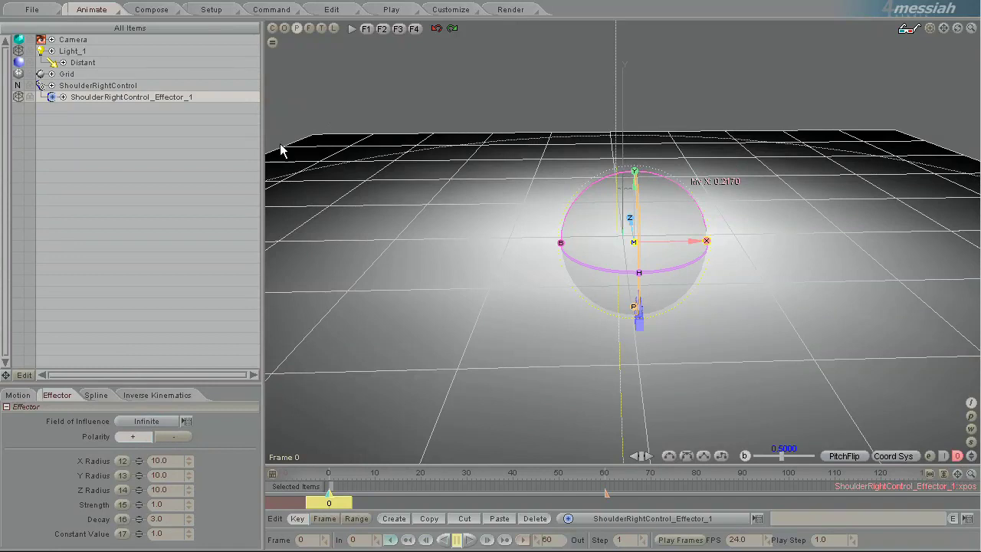
# Add a Bloat effect to the grid in Setup and select the effect in Animate
pyautogui.click(90, 75)
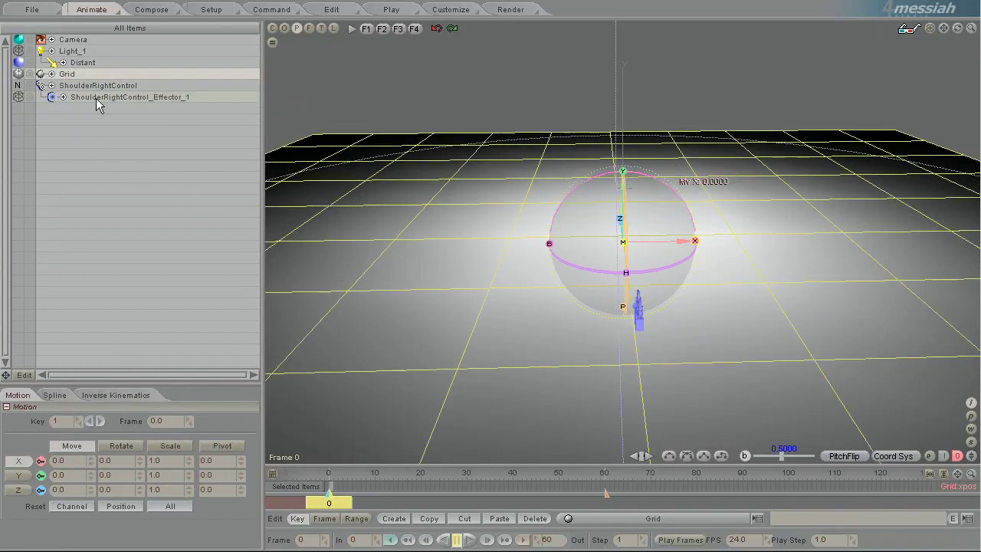
pyautogui.click(213, 11)
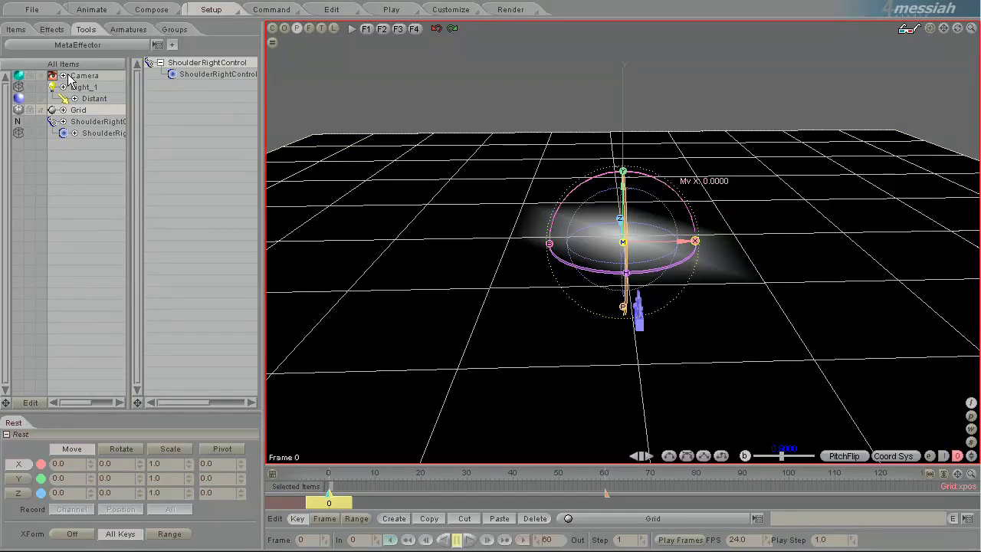
pyautogui.click(51, 30)
pyautogui.click(67, 46)
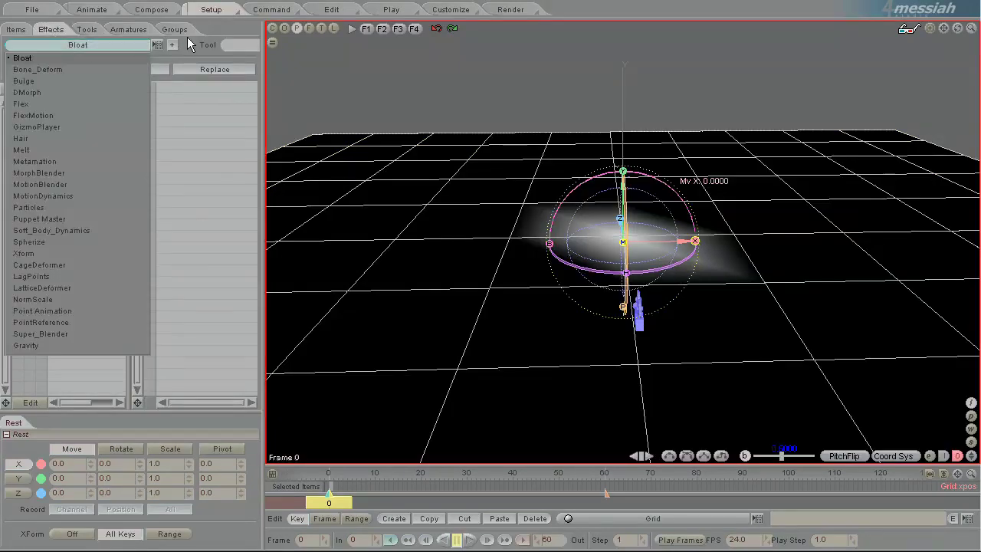
pyautogui.click(175, 46)
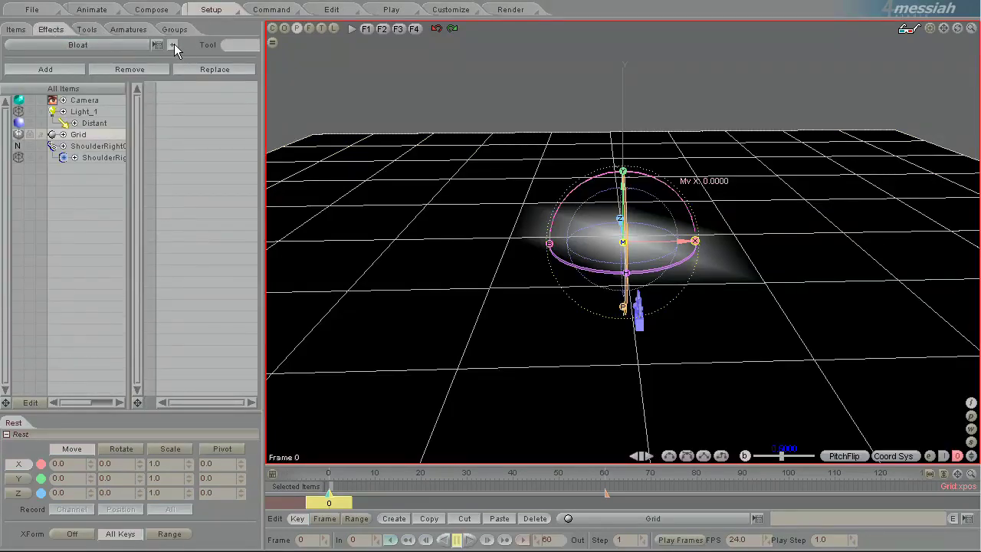
pyautogui.click(174, 47)
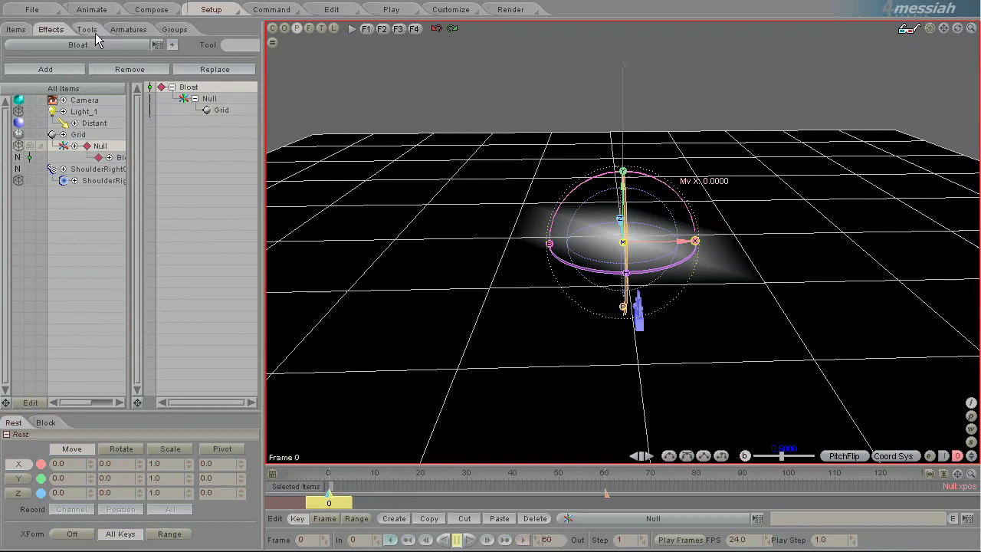
pyautogui.click(91, 10)
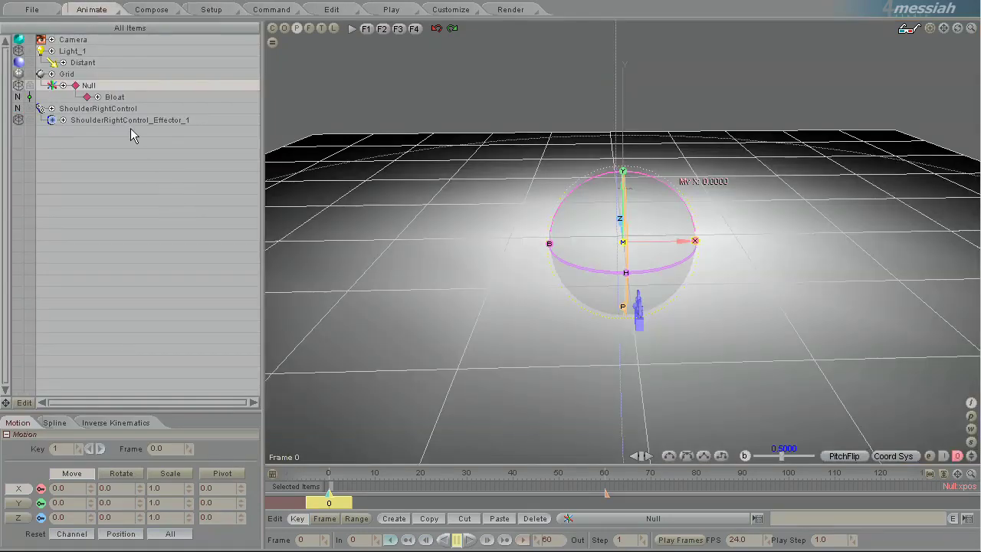
pyautogui.click(130, 97)
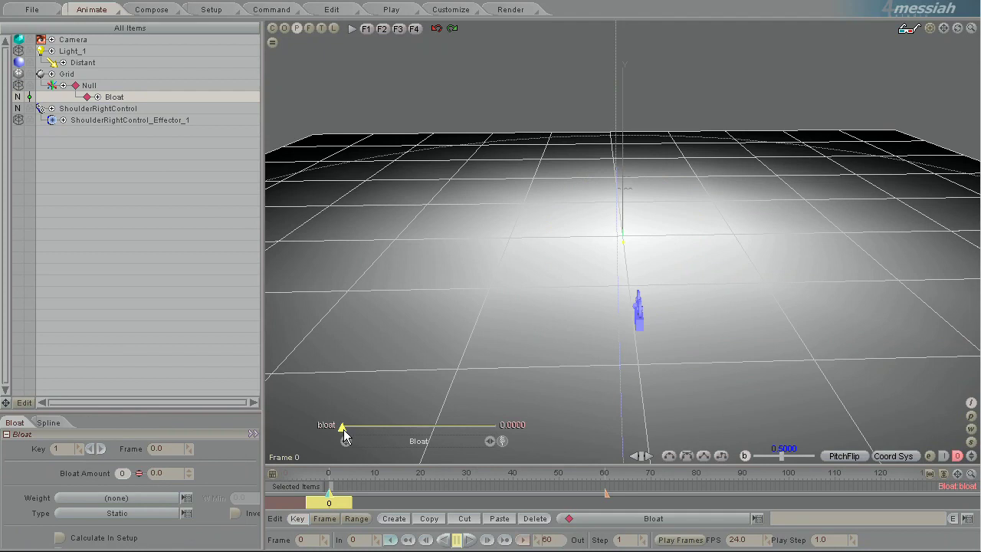
# Test the unweighted bloat from the left view by raising its amount to 1.0 and returning it to 0
pyautogui.moveTo(346, 439); pyautogui.dragTo(446, 440)
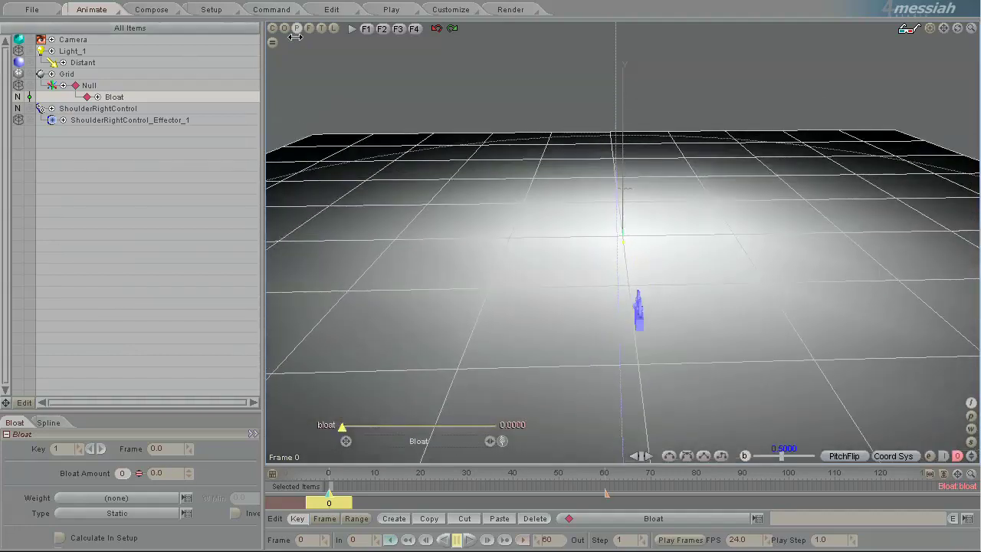
pyautogui.click(334, 28)
pyautogui.scroll(-1, 537, 223)
pyautogui.scroll(4, 536, 224)
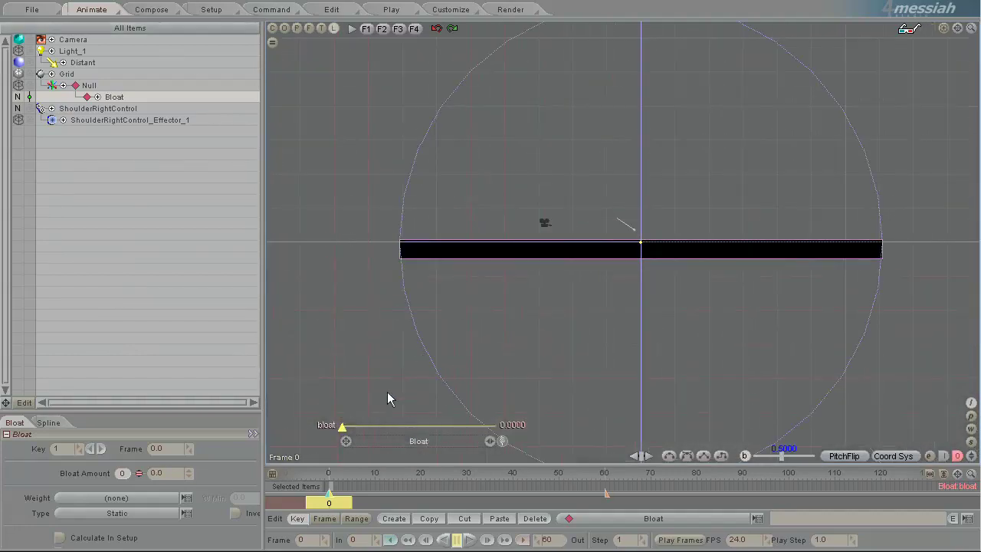
pyautogui.moveTo(345, 429); pyautogui.dragTo(459, 441)
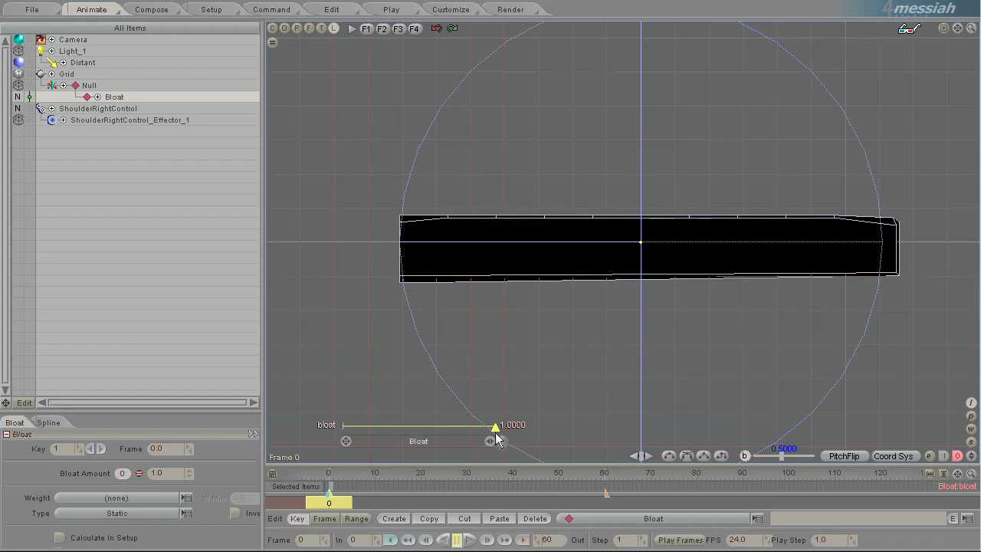
pyautogui.moveTo(450, 440); pyautogui.dragTo(423, 436)
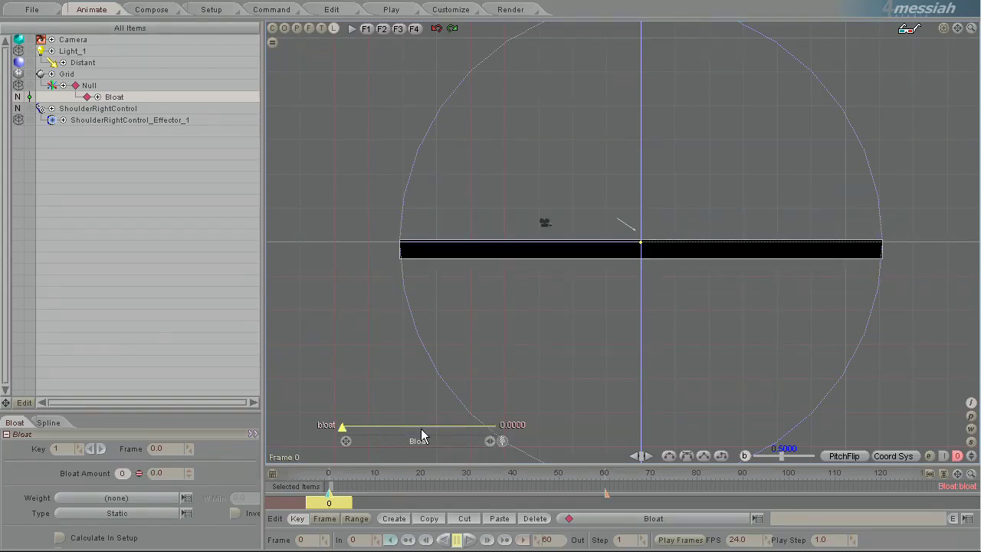
# Assign ShoulderRightControl as the Bloat effect's weight and raise the bloat amount to 1.0
pyautogui.click(102, 499)
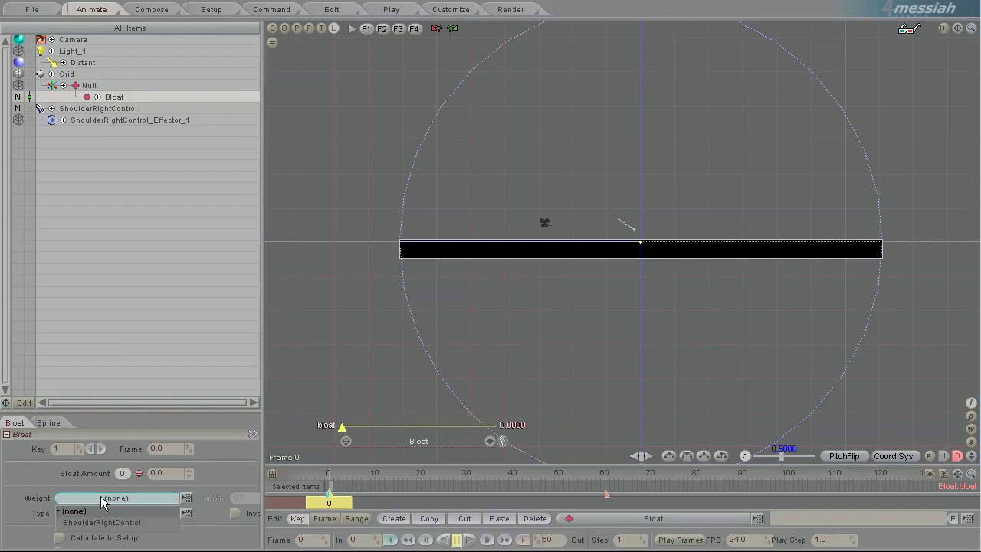
pyautogui.click(84, 497)
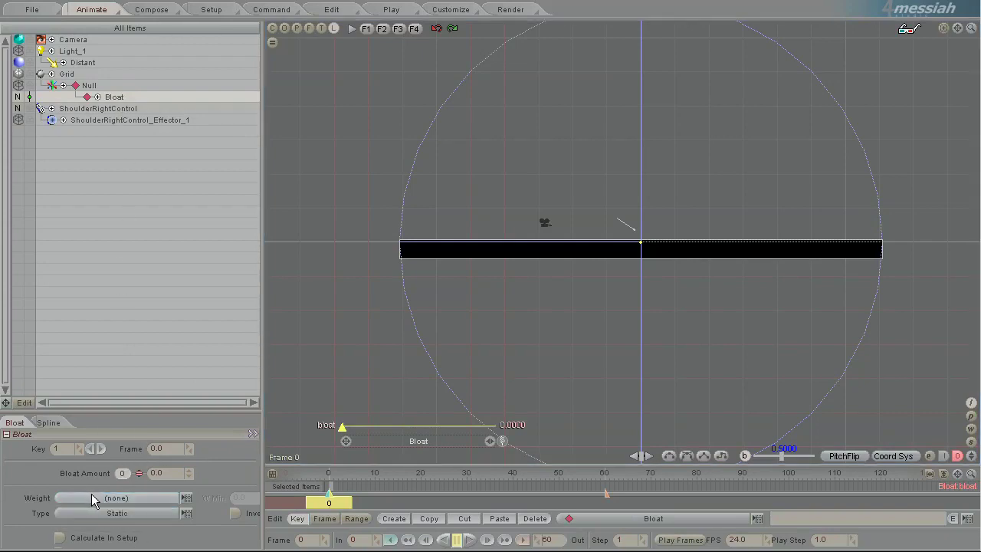
pyautogui.click(92, 494)
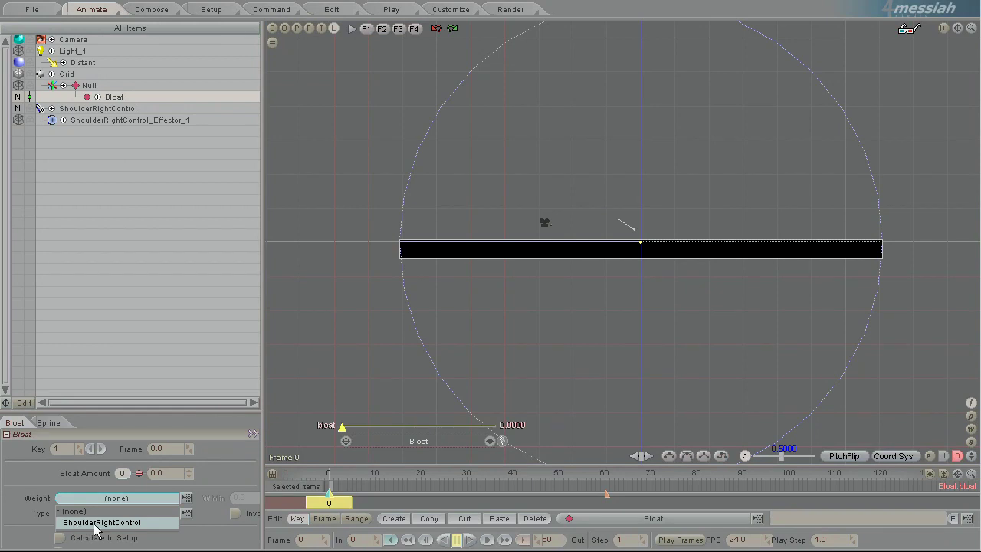
pyautogui.click(95, 524)
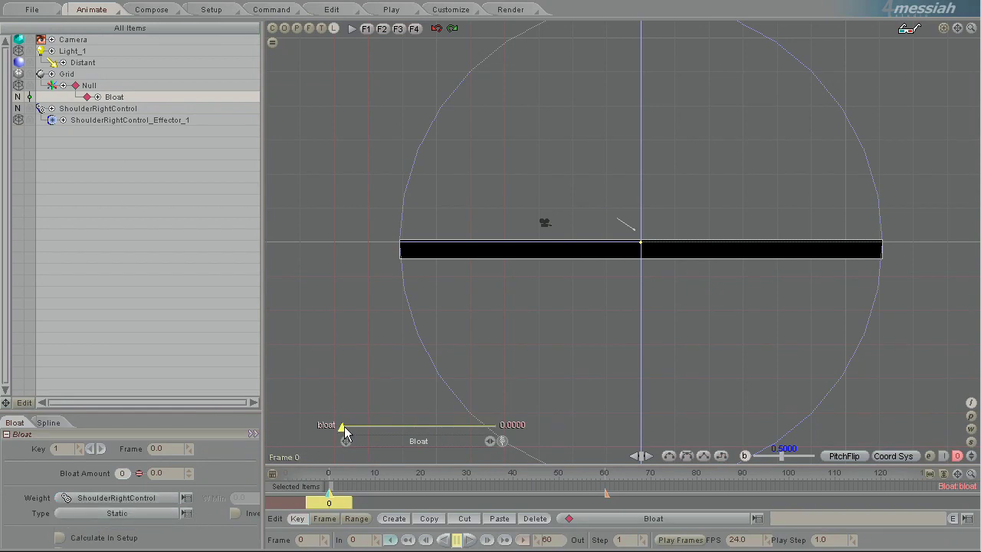
pyautogui.moveTo(345, 433); pyautogui.dragTo(460, 433)
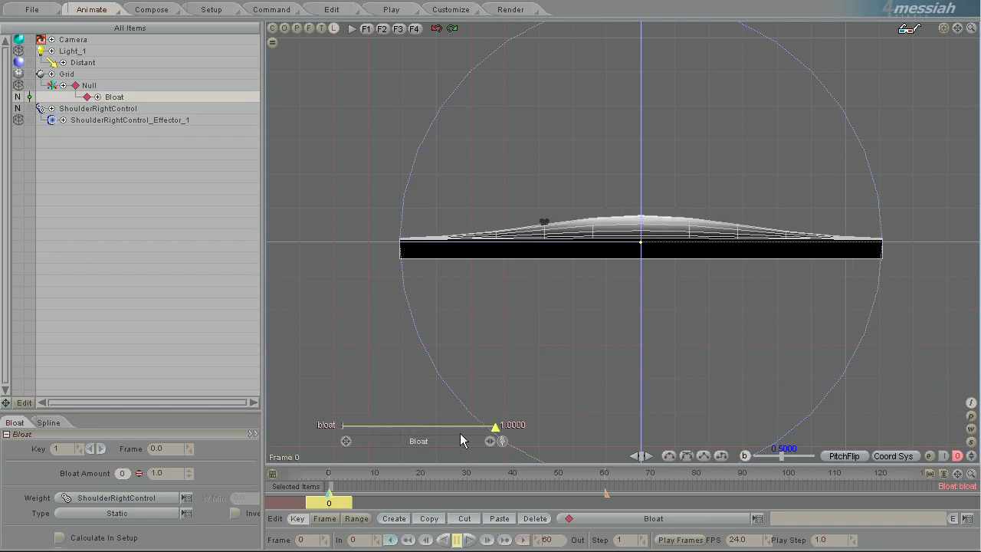
# Enlarge the graph editor and set the bloat amount to 2.0 in the perspective view
pyautogui.click(298, 27)
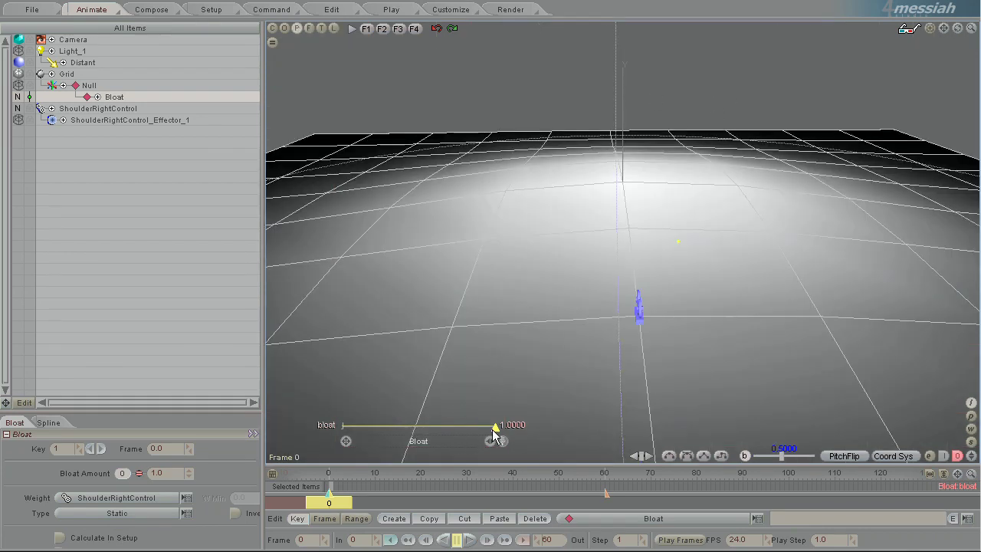
pyautogui.moveTo(405, 464); pyautogui.dragTo(414, 354)
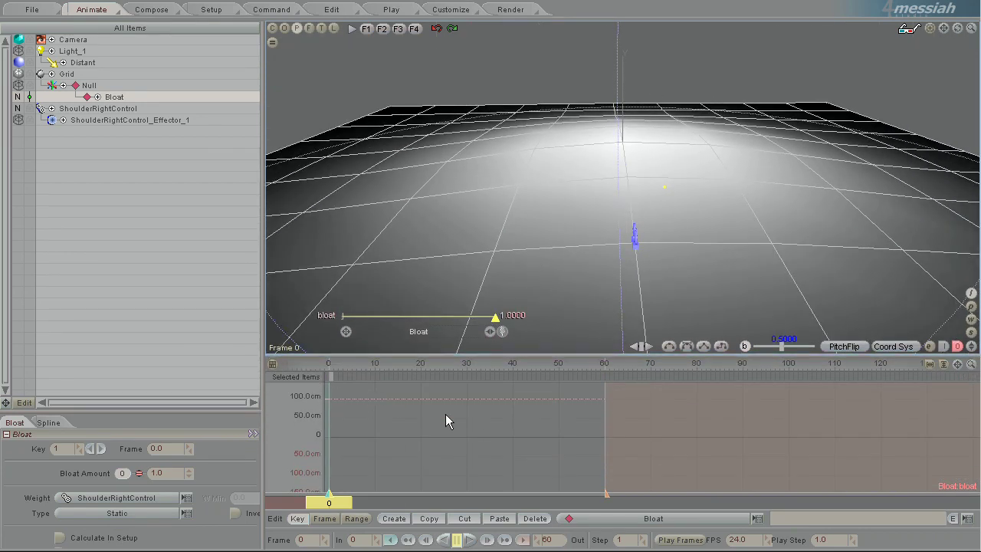
pyautogui.click(942, 367)
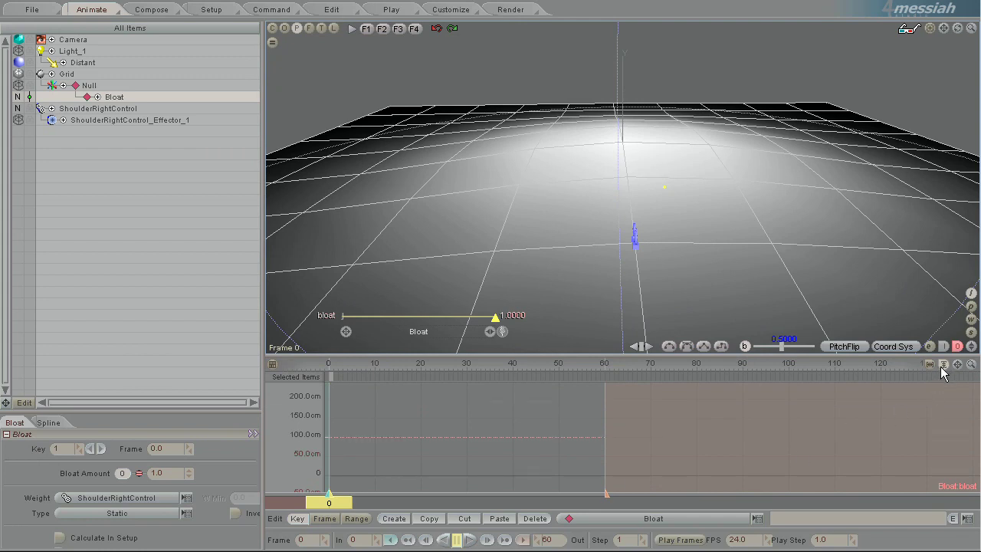
pyautogui.moveTo(329, 437)
pyautogui.mouseDown()
pyautogui.moveTo(452, 438)
pyautogui.moveTo(339, 442)
pyautogui.mouseUp()
pyautogui.click(157, 473)
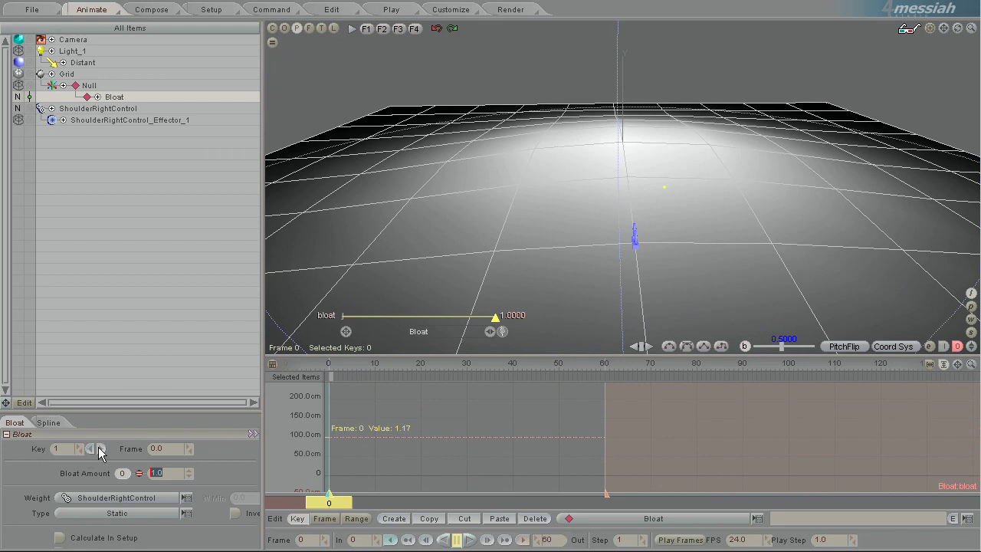
pyautogui.press('Return')
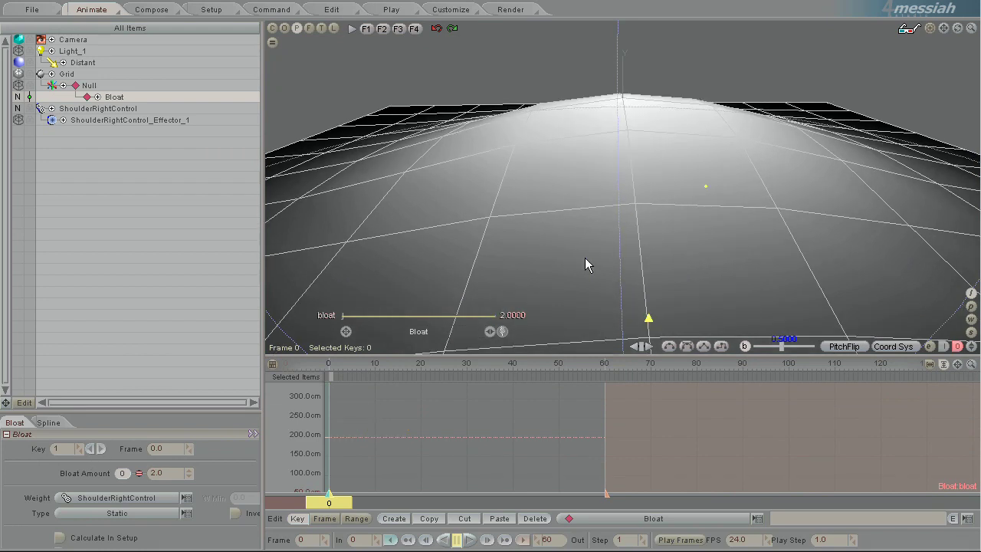
pyautogui.scroll(-5, 709, 213)
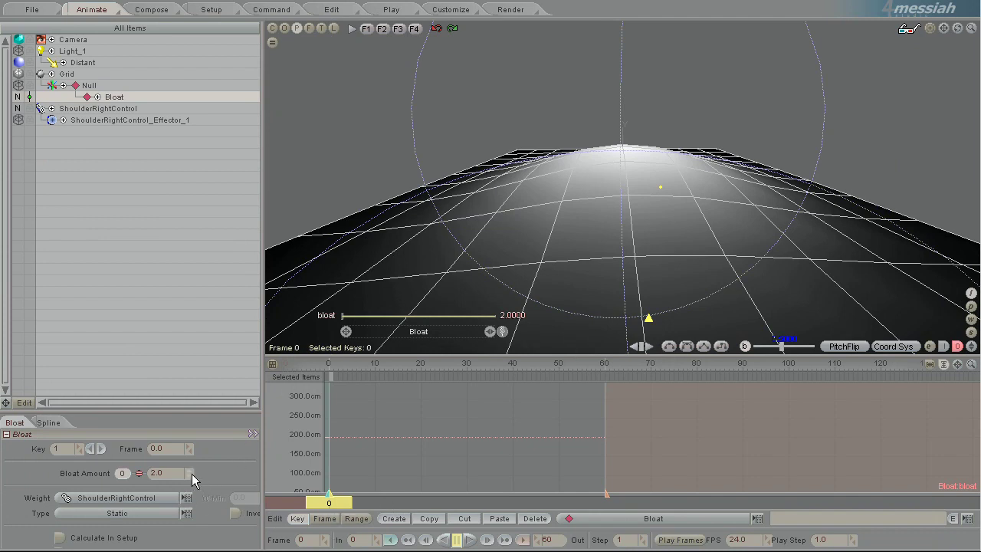
# Key the bloat amount at frame 0, raise it to 4.44 and show the bulge from the left view
pyautogui.click(135, 473)
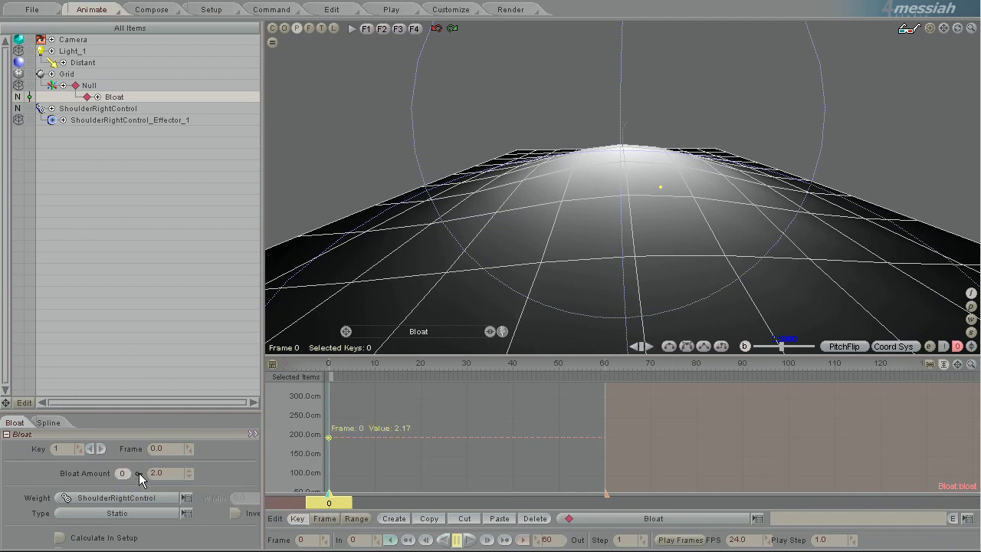
pyautogui.click(139, 474)
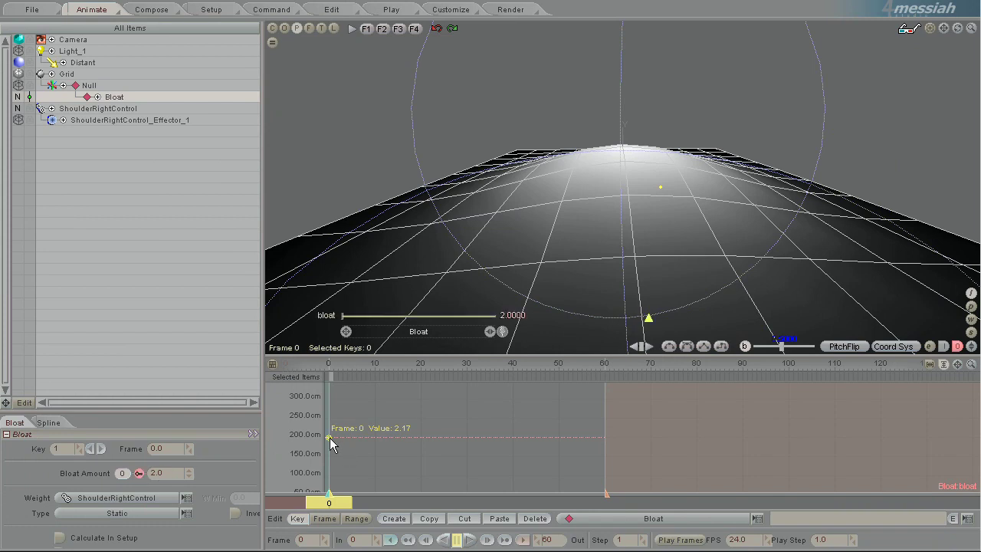
pyautogui.moveTo(330, 437); pyautogui.dragTo(450, 438)
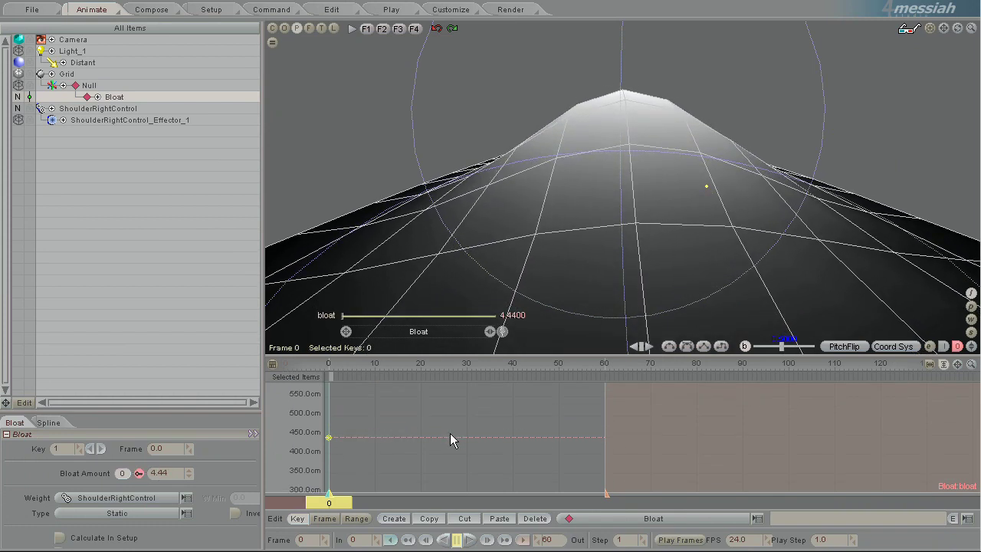
pyautogui.keyDown('ctrl'); pyautogui.keyDown('alt'); pyautogui.moveTo(751, 110); pyautogui.dragTo(709, 99); pyautogui.keyUp('alt'); pyautogui.keyUp('ctrl')
pyautogui.click(359, 29)
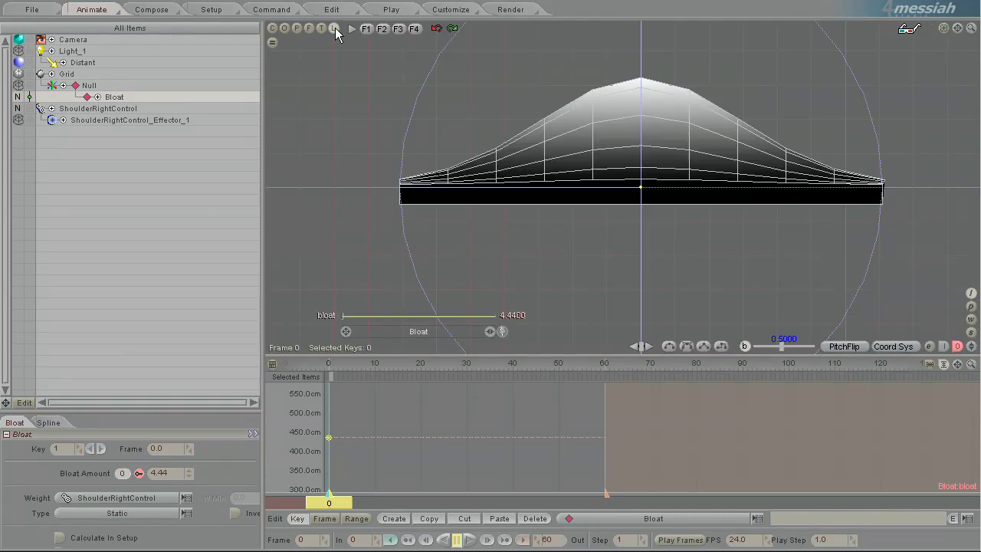
pyautogui.moveTo(959, 29); pyautogui.dragTo(952, 101)
# Set the field of influence of ShoulderRightControl_Effector_1 to Finite
pyautogui.click(132, 120)
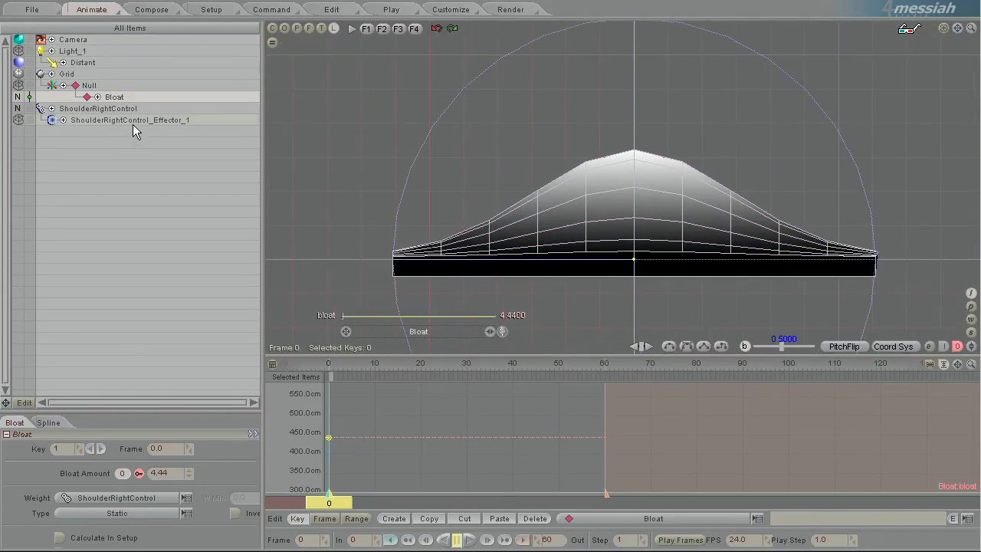
pyautogui.click(148, 450)
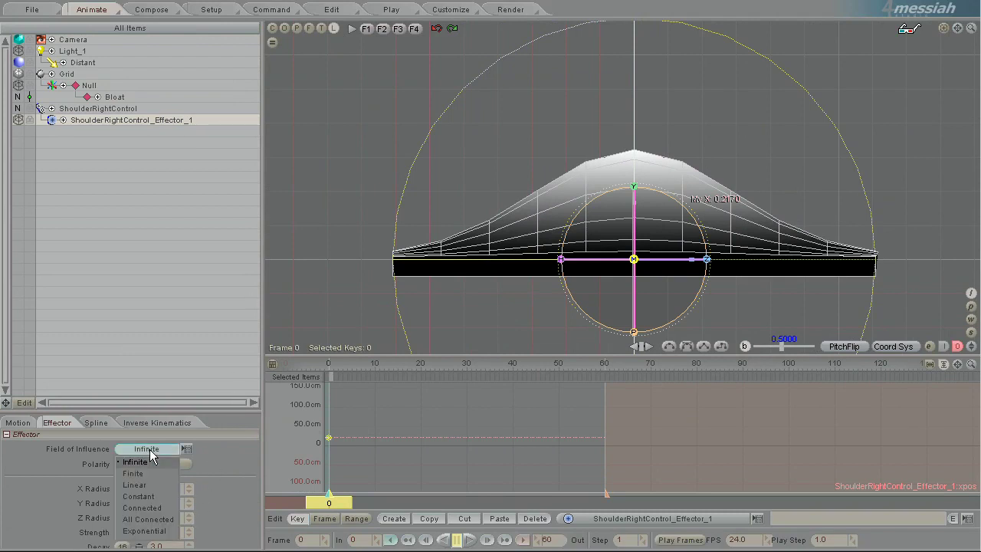
pyautogui.click(148, 474)
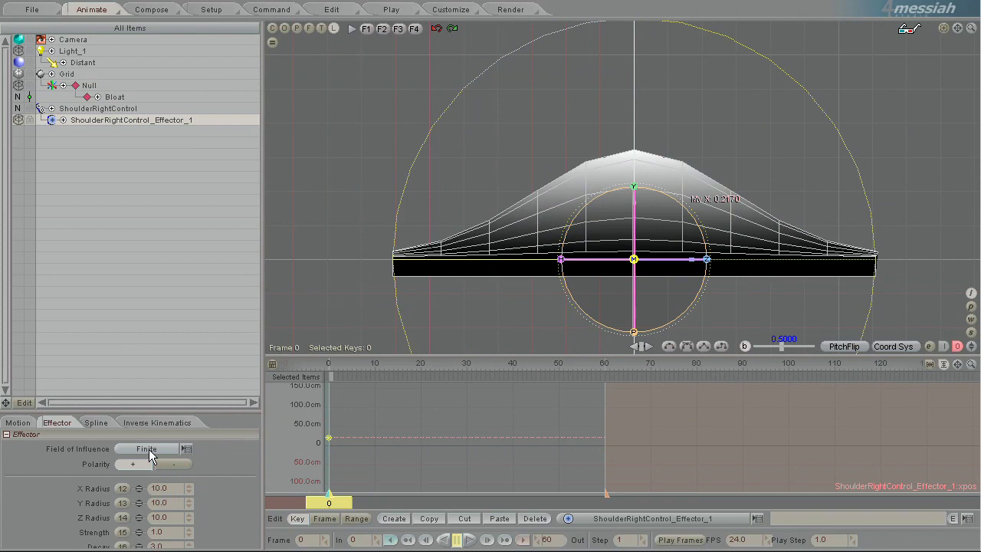
# Set the field of influence of ShoulderRightControl_Effector_1 to Linear and refresh the bloat by passing through setup mode
pyautogui.click(148, 450)
pyautogui.click(151, 486)
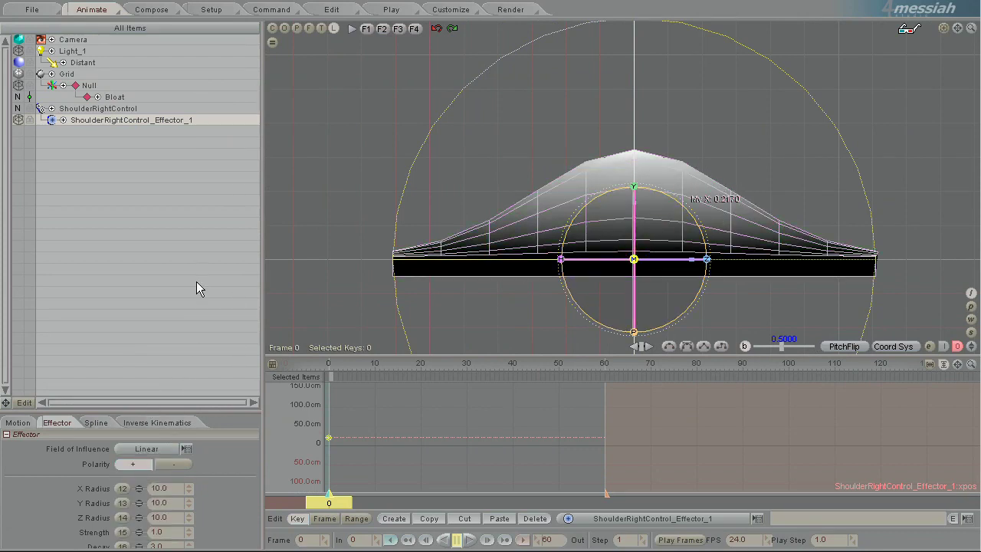
pyautogui.click(212, 9)
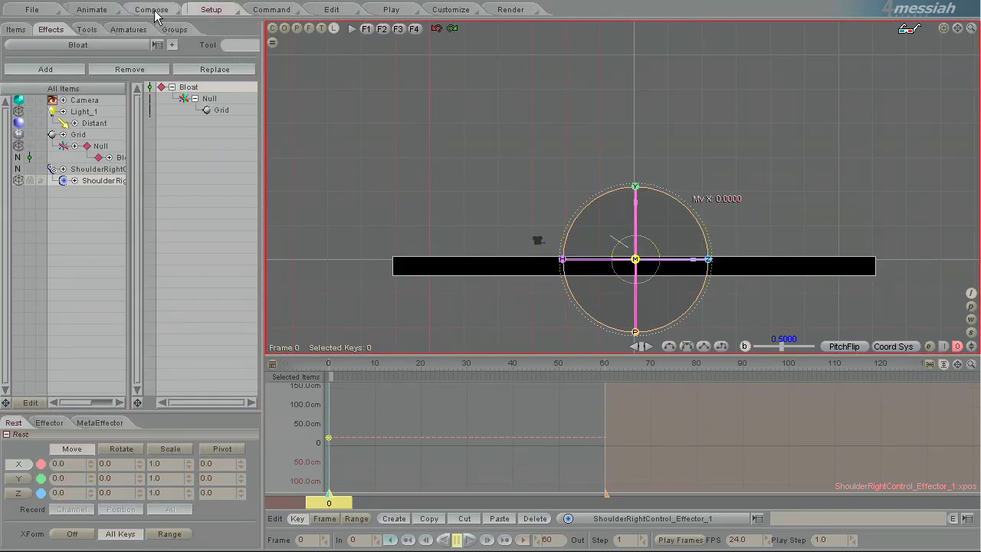
pyautogui.click(98, 9)
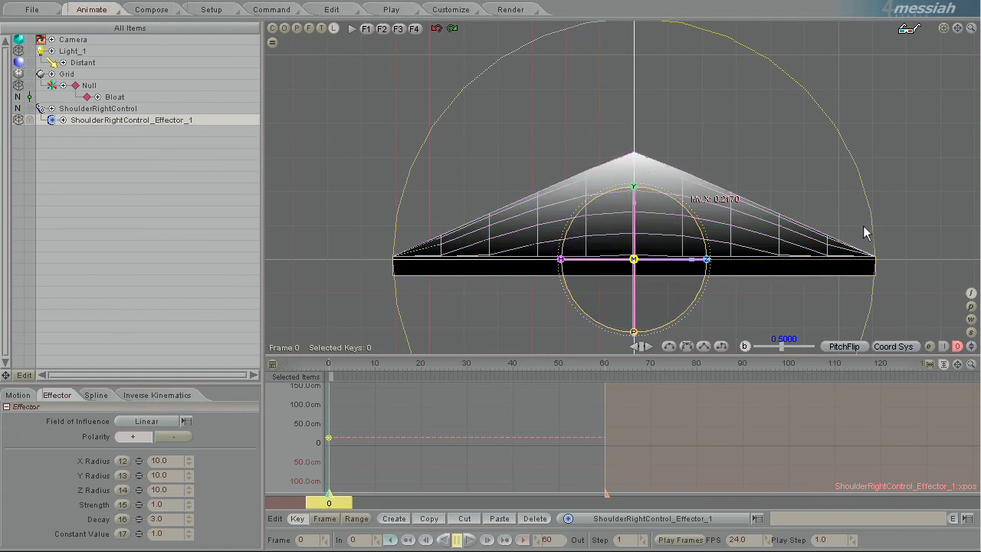
# Set the effector's field of influence to Constant and refresh the bloat by passing through setup mode
pyautogui.click(164, 421)
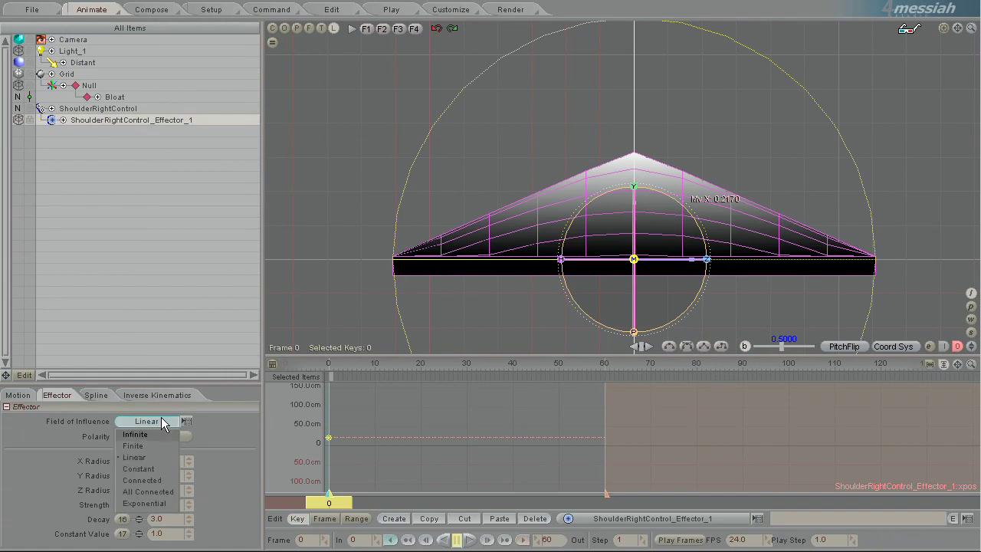
pyautogui.click(153, 472)
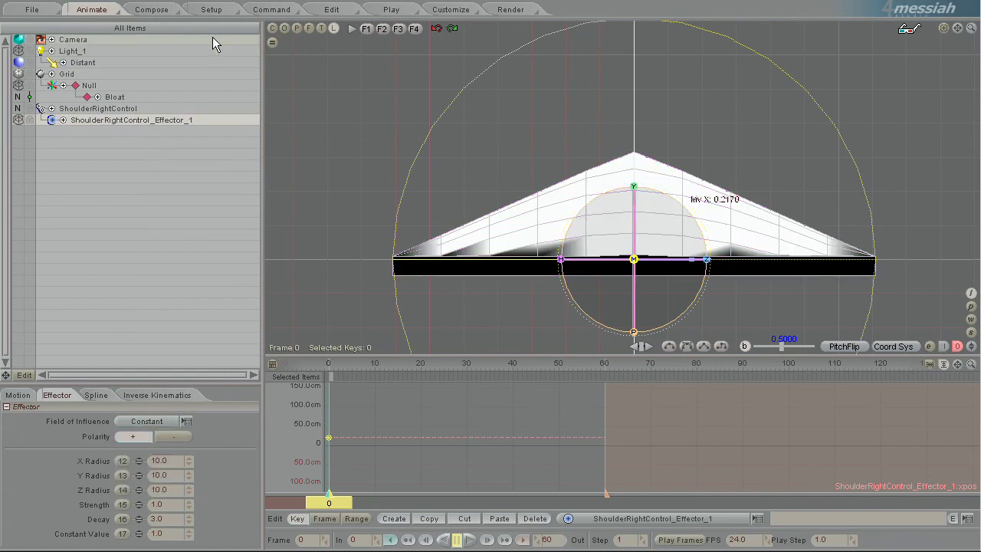
pyautogui.click(211, 9)
pyautogui.click(91, 9)
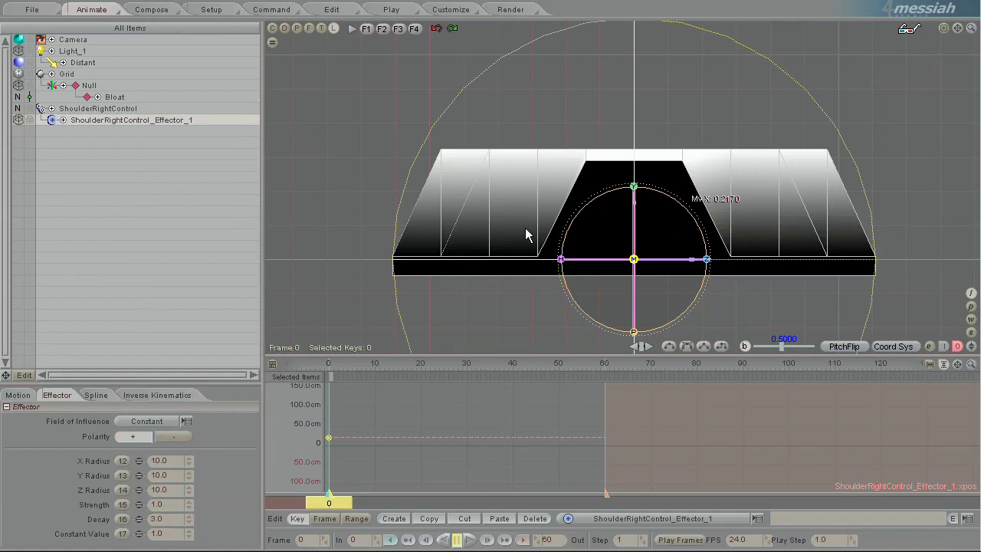
# Examine the shape of the Constant bloat deformation from the front and perspective views
pyautogui.click(297, 29)
pyautogui.keyDown('ctrl'); pyautogui.keyDown('alt'); pyautogui.moveTo(755, 149); pyautogui.dragTo(718, 164); pyautogui.keyUp('alt'); pyautogui.keyUp('ctrl')
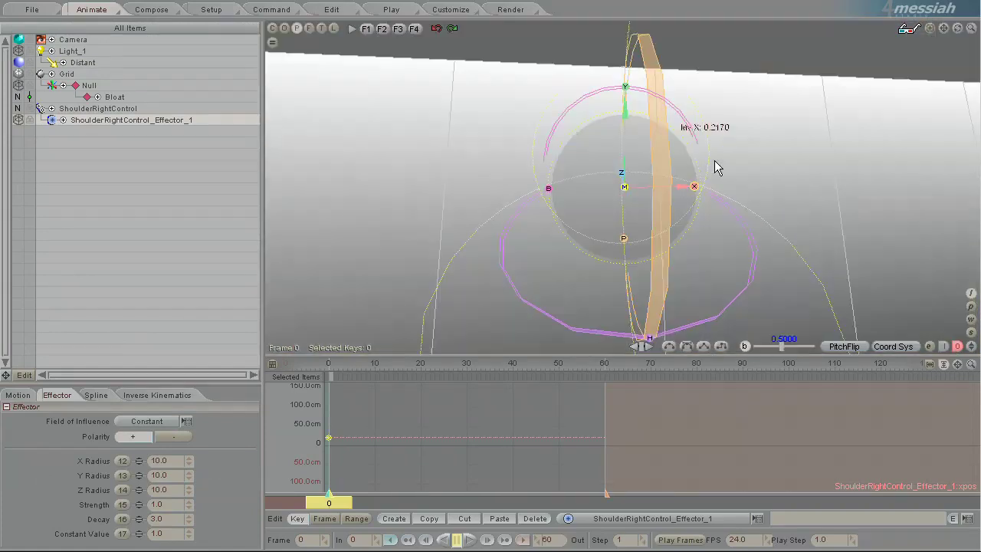
pyautogui.click(310, 29)
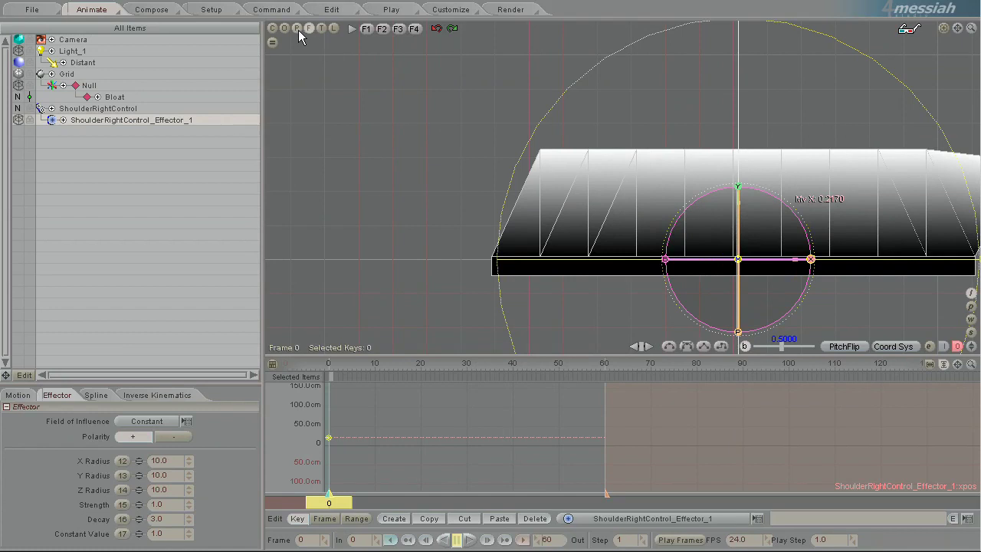
pyautogui.click(298, 30)
pyautogui.scroll(-5, 741, 128)
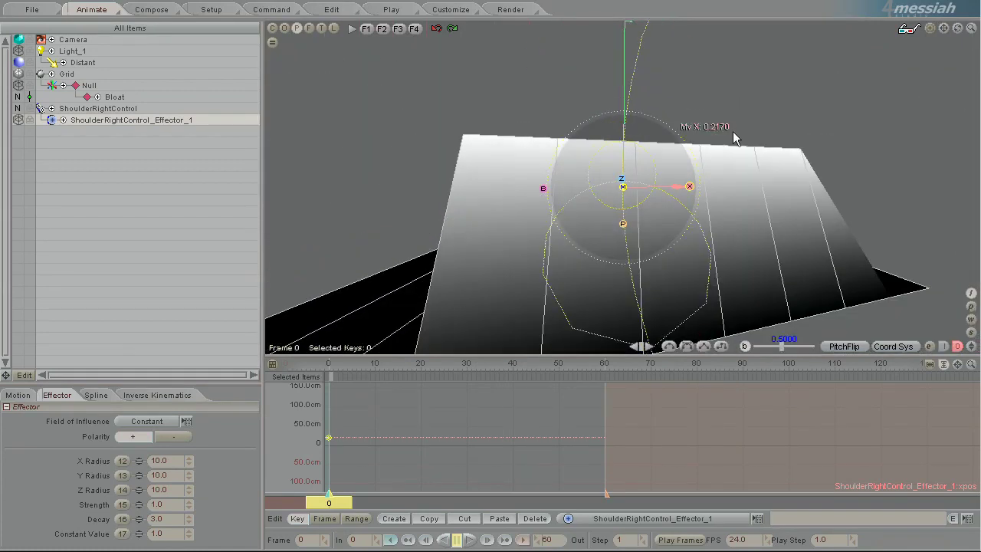
pyautogui.scroll(4, 728, 134)
pyautogui.moveTo(789, 125); pyautogui.dragTo(906, 92, button='middle')
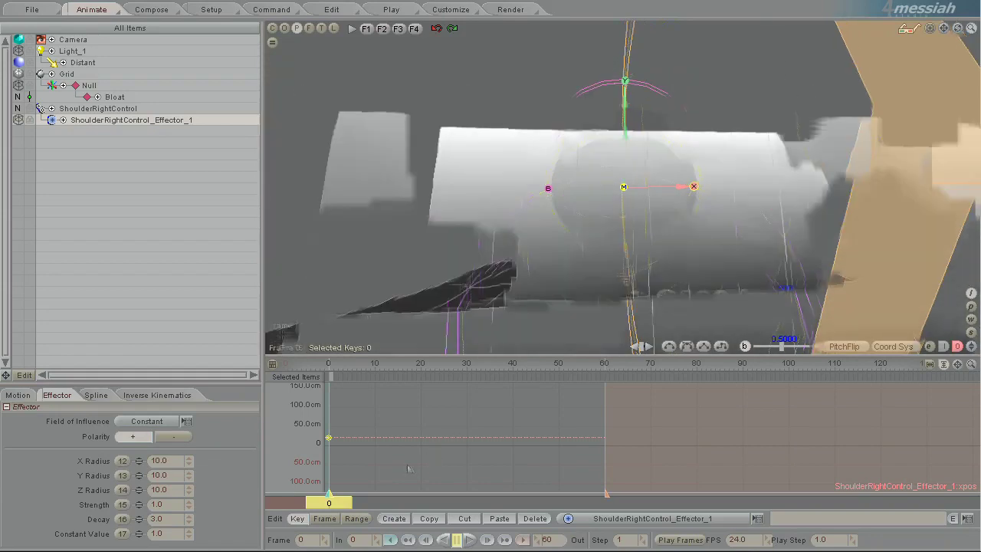
pyautogui.moveTo(408, 464); pyautogui.dragTo(445, 435)
pyautogui.moveTo(957, 29); pyautogui.dragTo(450, 434)
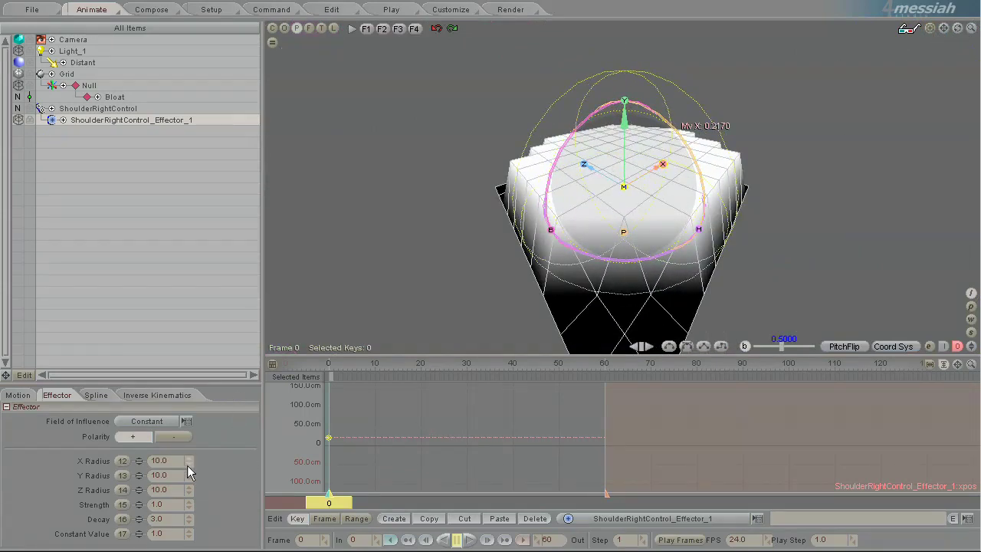
# Reduce the effector's X Radius slightly and set the Bloat effect's weight type to Dynamic
pyautogui.moveTo(187, 465); pyautogui.dragTo(453, 420)
pyautogui.click(128, 98)
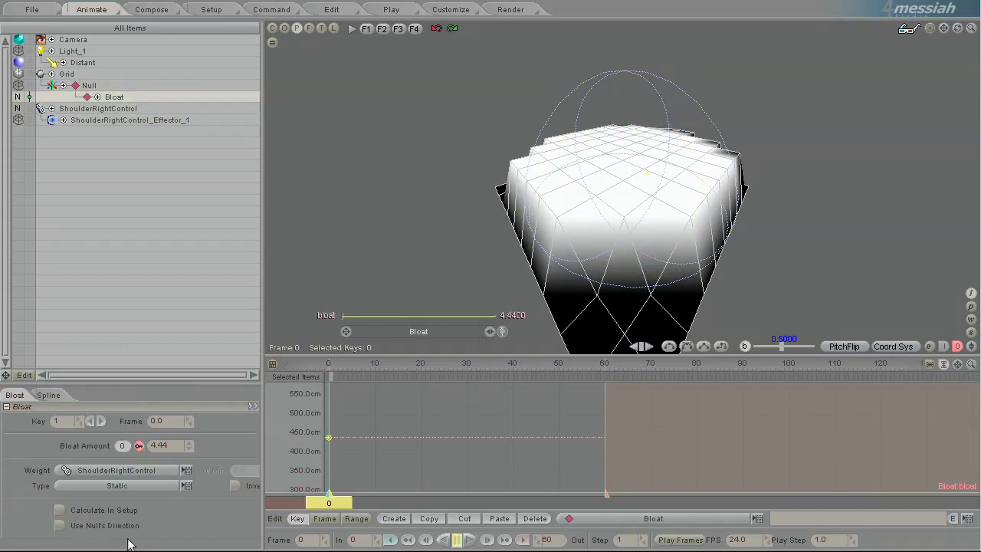
pyautogui.click(118, 487)
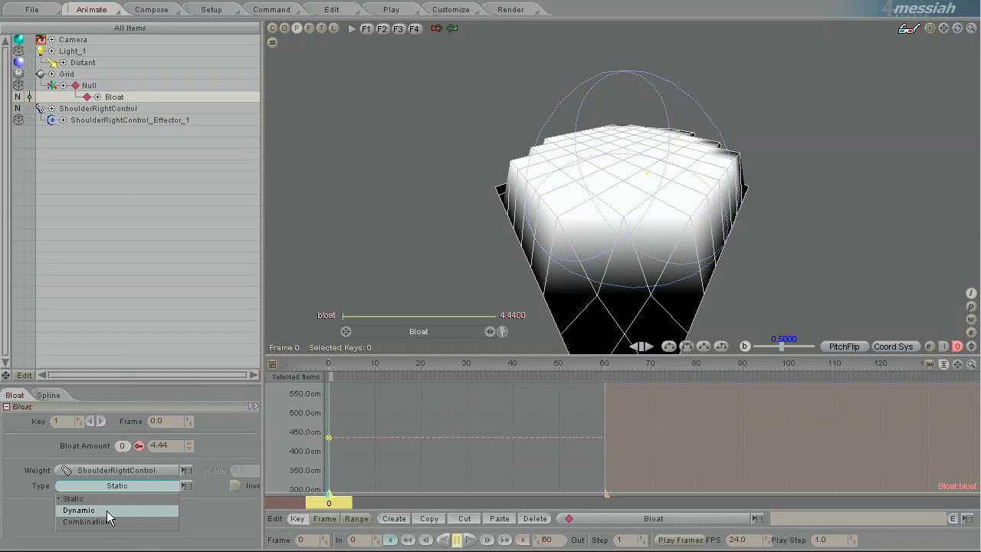
pyautogui.click(107, 510)
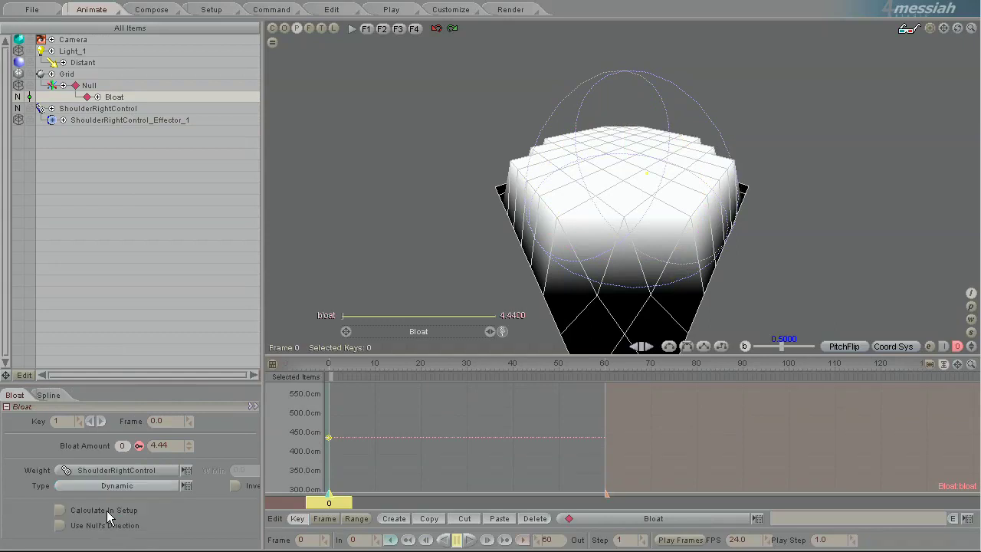
# Try smaller X Radius values such as 5.8 on ShoulderRightControl_Effector_1 and restore the radius to 10
pyautogui.click(147, 121)
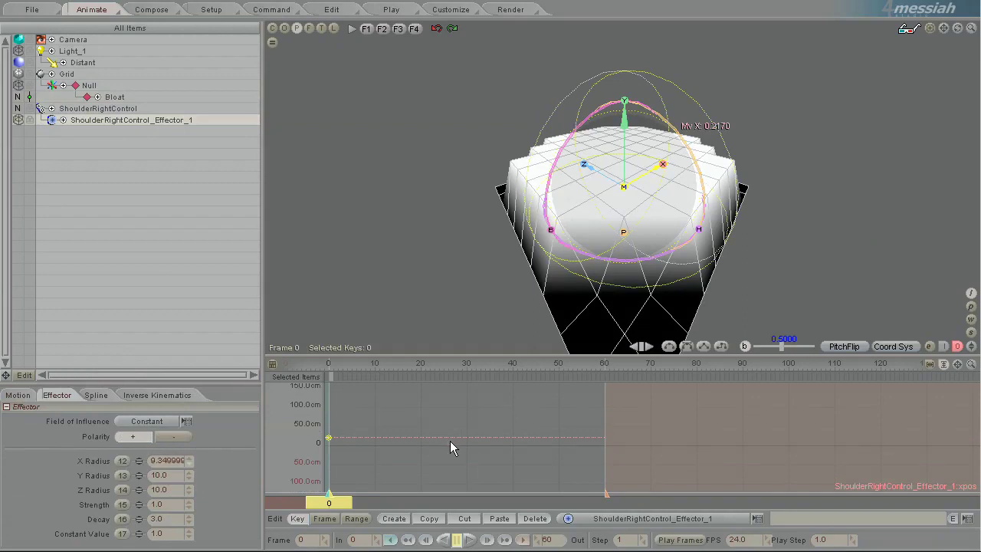
pyautogui.moveTo(450, 441); pyautogui.dragTo(450, 422)
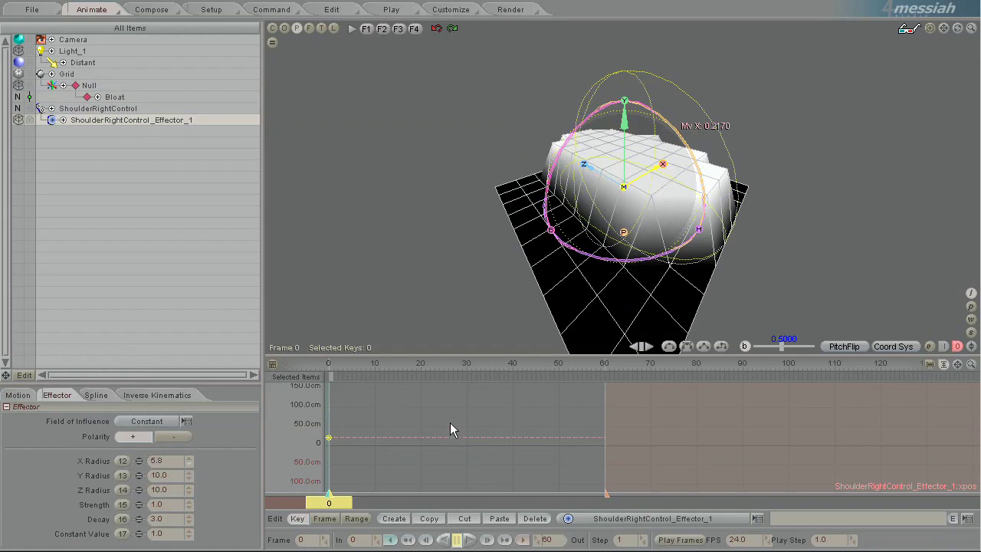
pyautogui.moveTo(450, 434); pyautogui.dragTo(190, 463)
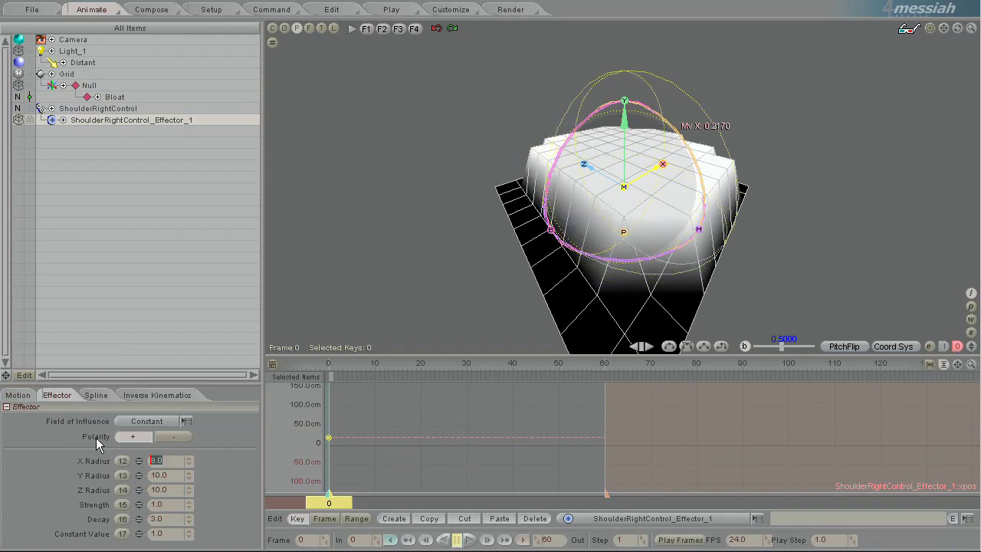
pyautogui.write('10')
pyautogui.press('Return')
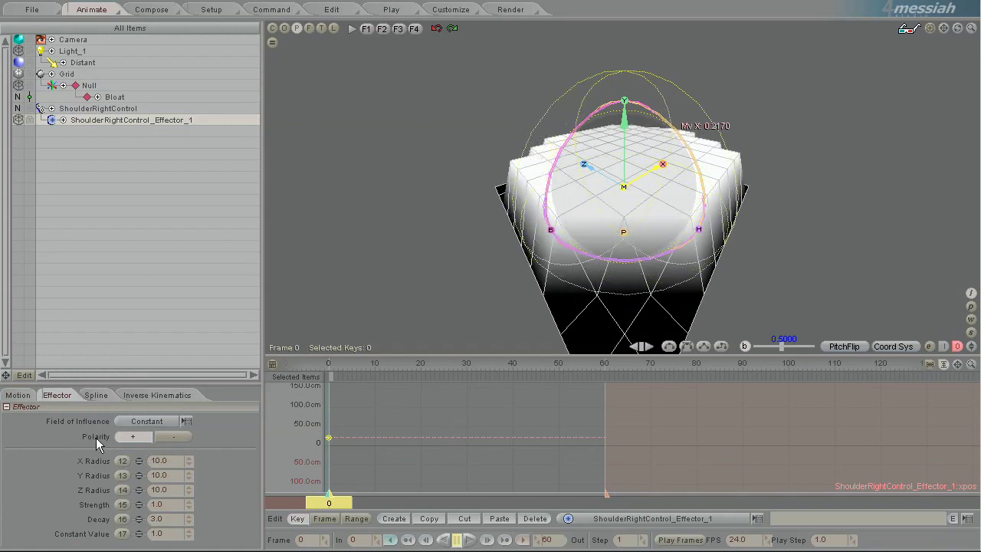
# Try the effector's Connected field of influence, followed by All Connected
pyautogui.click(115, 96)
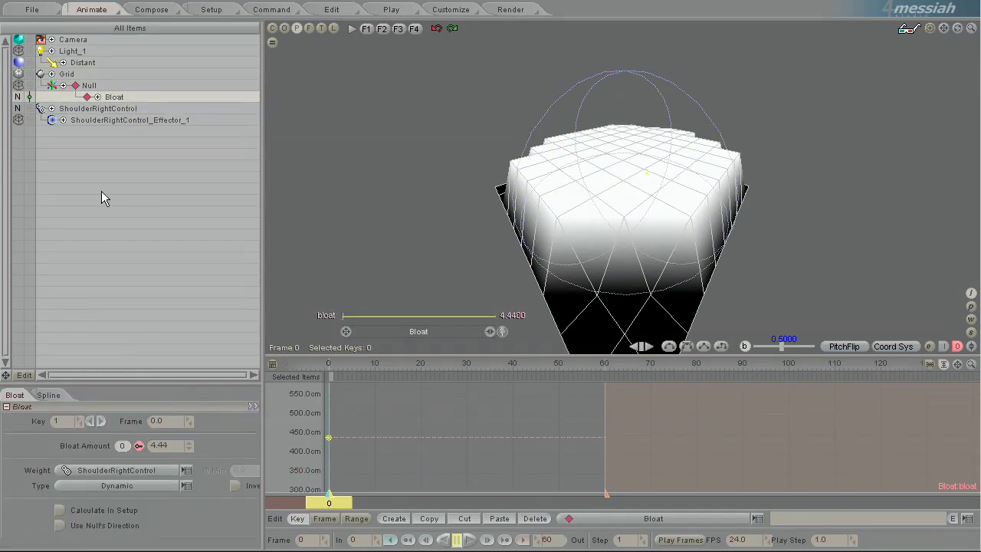
pyautogui.click(127, 120)
pyautogui.click(153, 422)
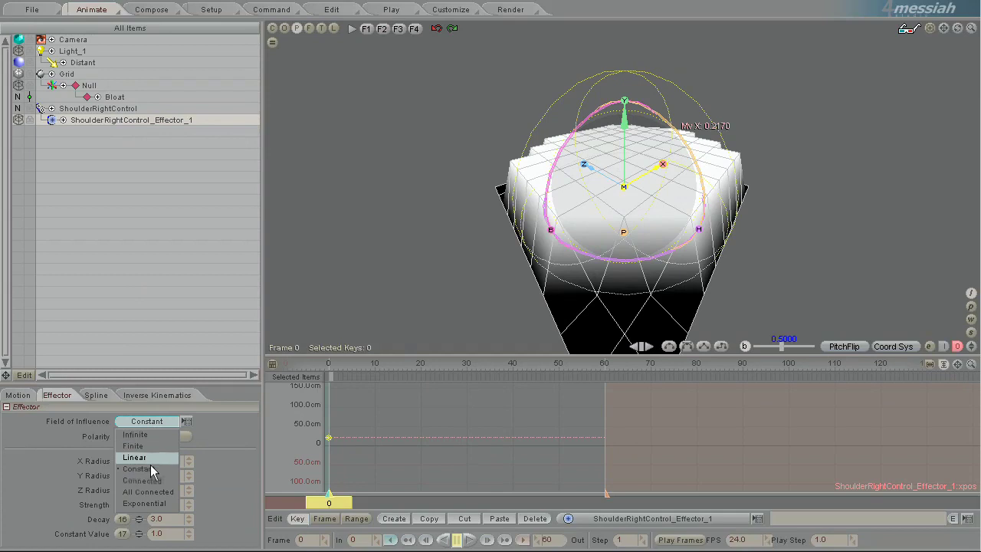
pyautogui.click(151, 486)
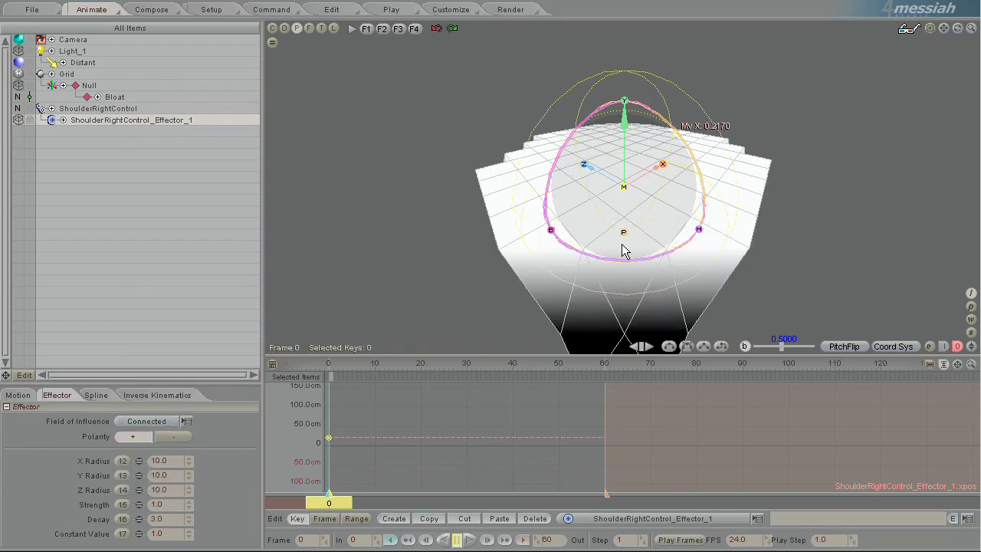
pyautogui.click(163, 426)
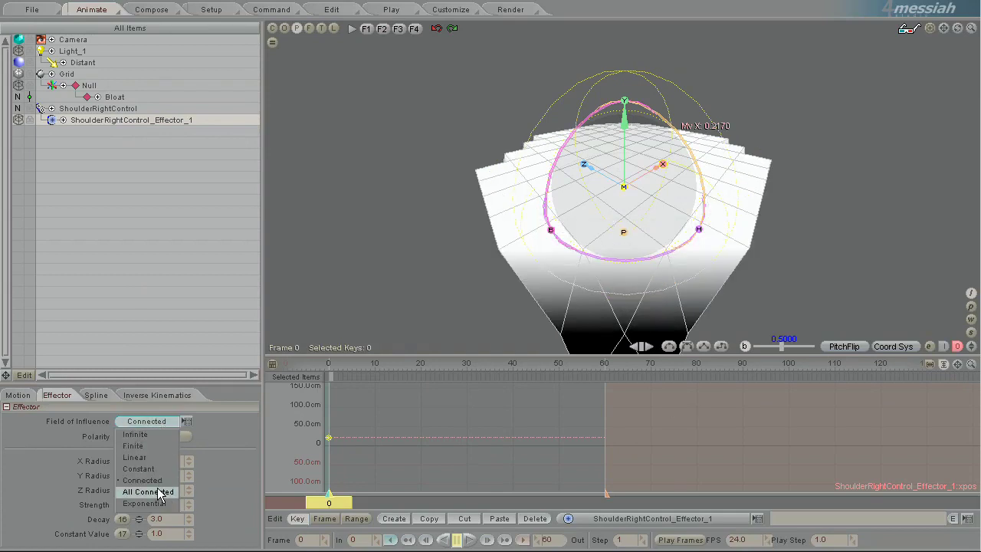
pyautogui.click(161, 495)
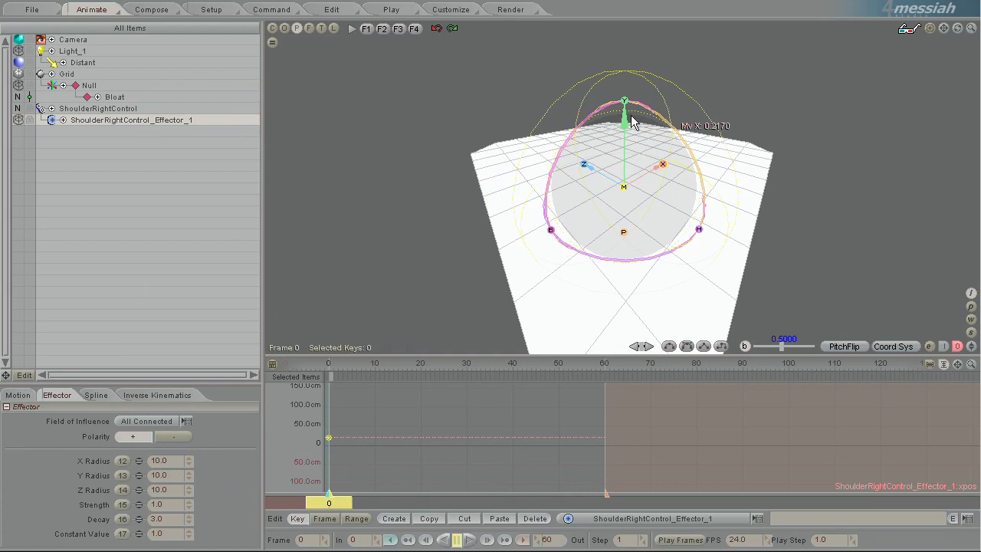
# Set the effector's field of influence to Infinite and show the bulge from the left view
pyautogui.click(154, 421)
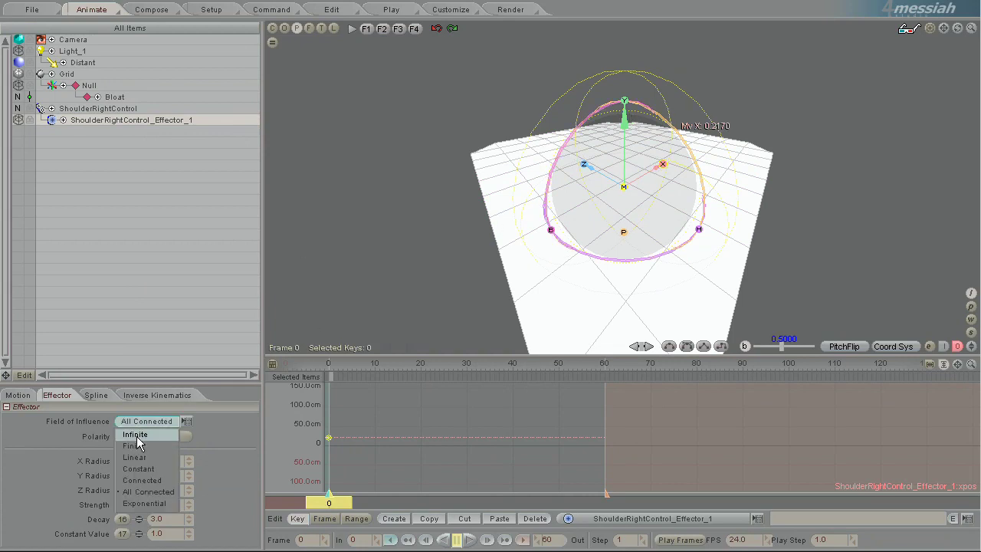
pyautogui.click(145, 435)
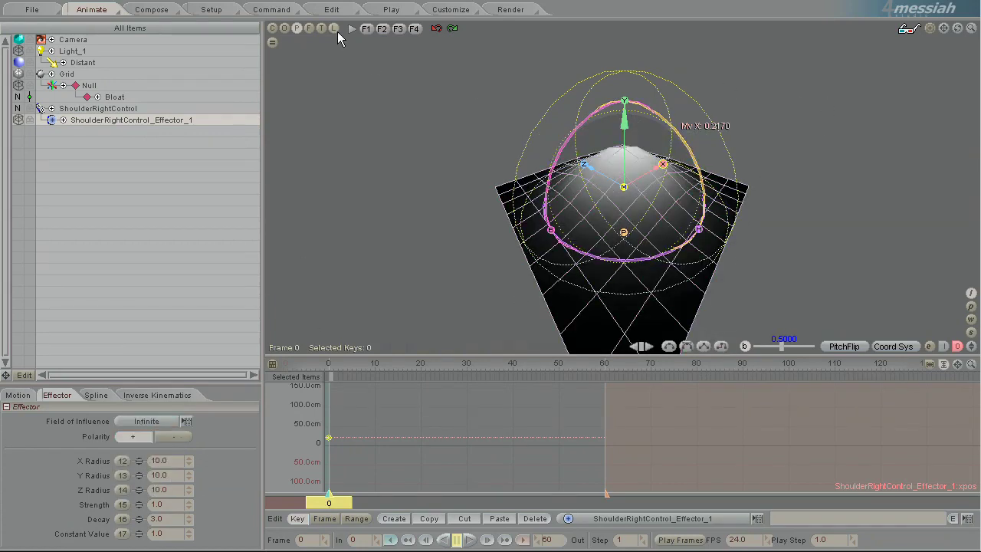
pyautogui.click(335, 30)
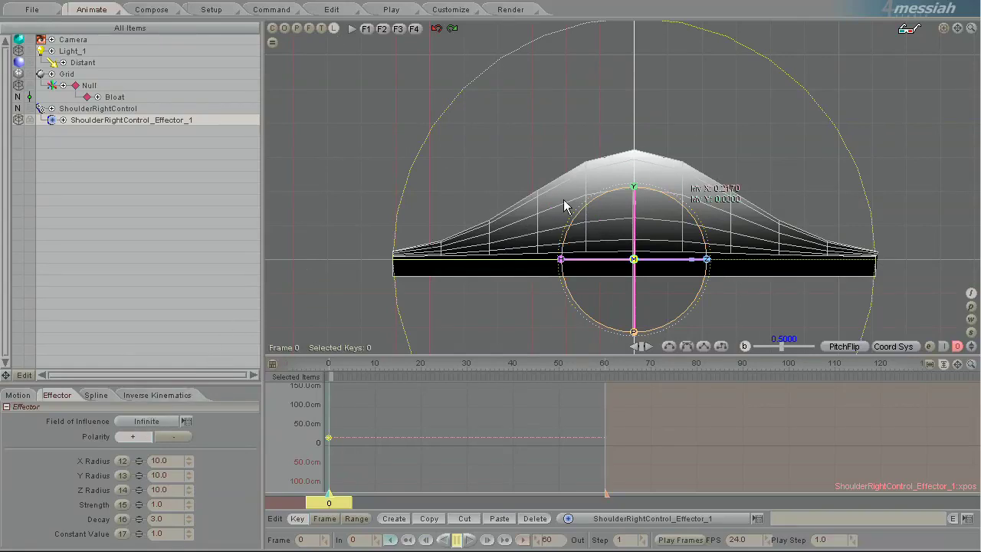
# Compare the Finite and Linear fields of influence on ShoulderRightControl_Effector_1 in the left view
pyautogui.click(146, 422)
pyautogui.click(135, 447)
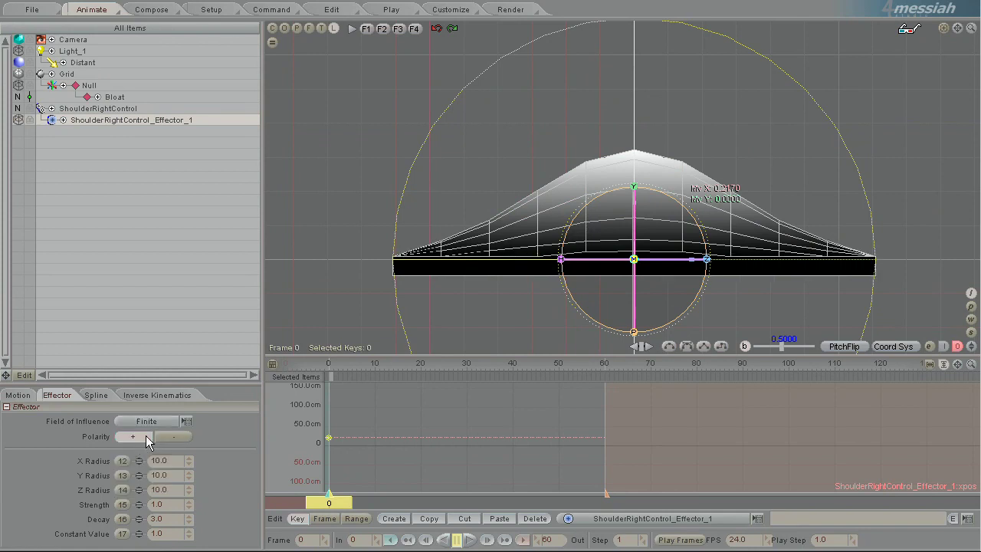
pyautogui.click(150, 423)
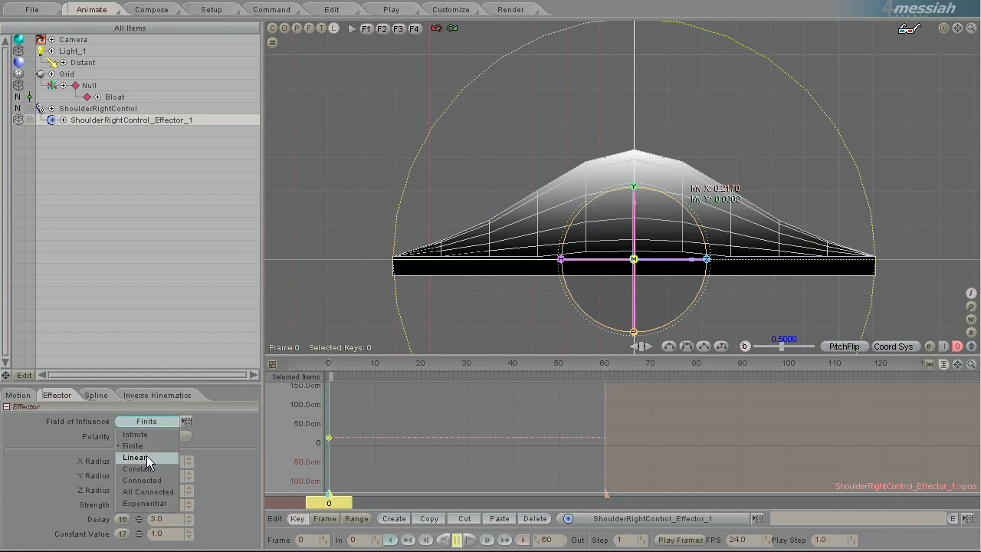
pyautogui.click(151, 460)
pyautogui.click(157, 425)
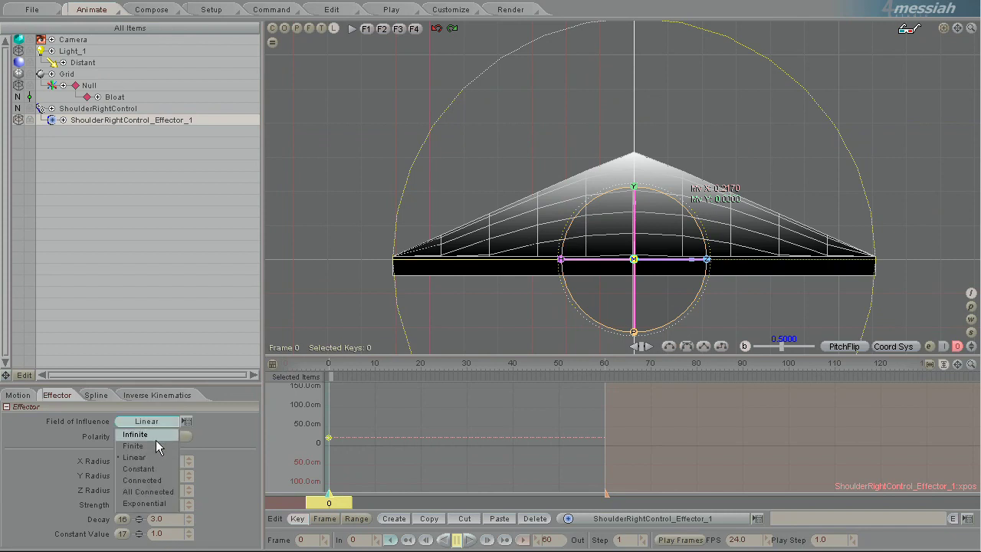
pyautogui.click(155, 440)
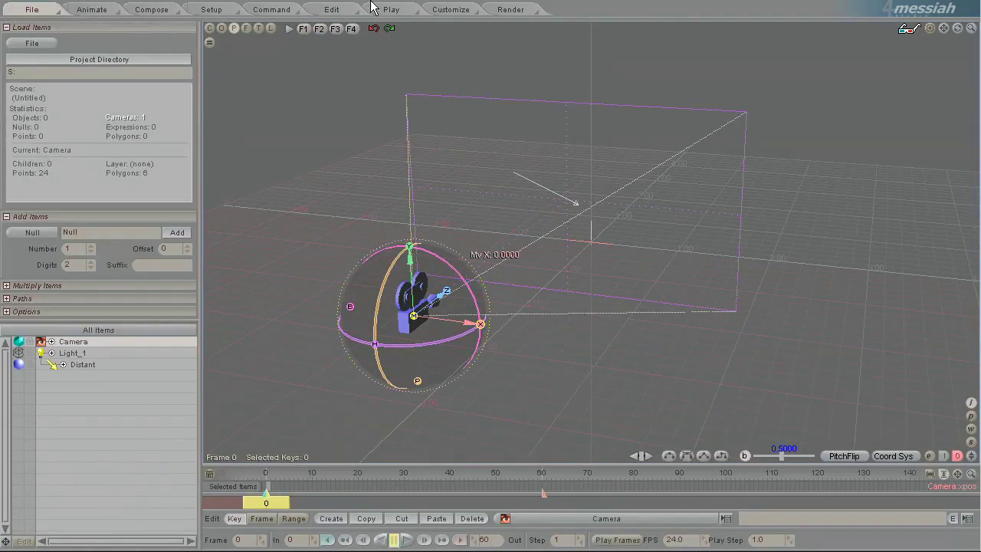
# Load the recent object Head.obj into the empty scene
pyautogui.click(32, 43)
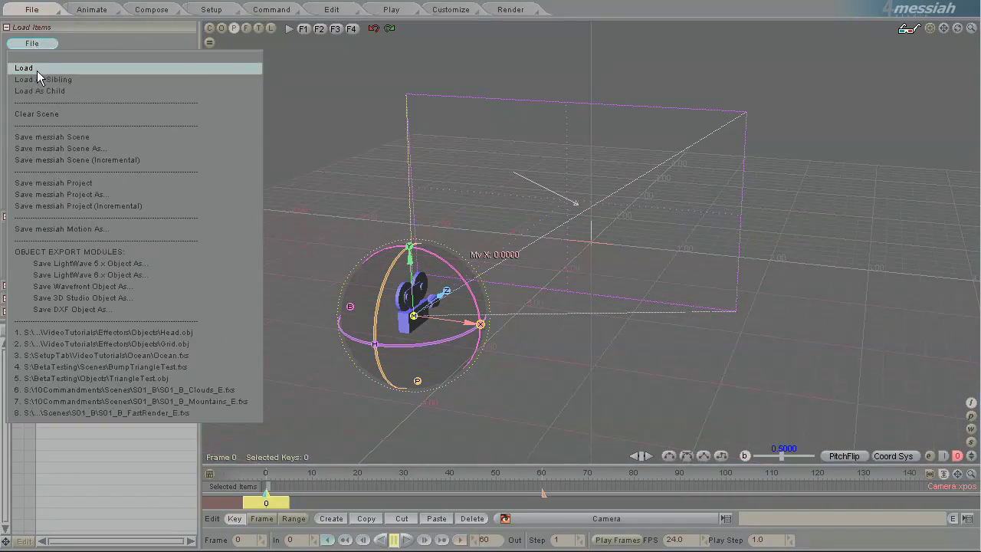
pyautogui.click(107, 332)
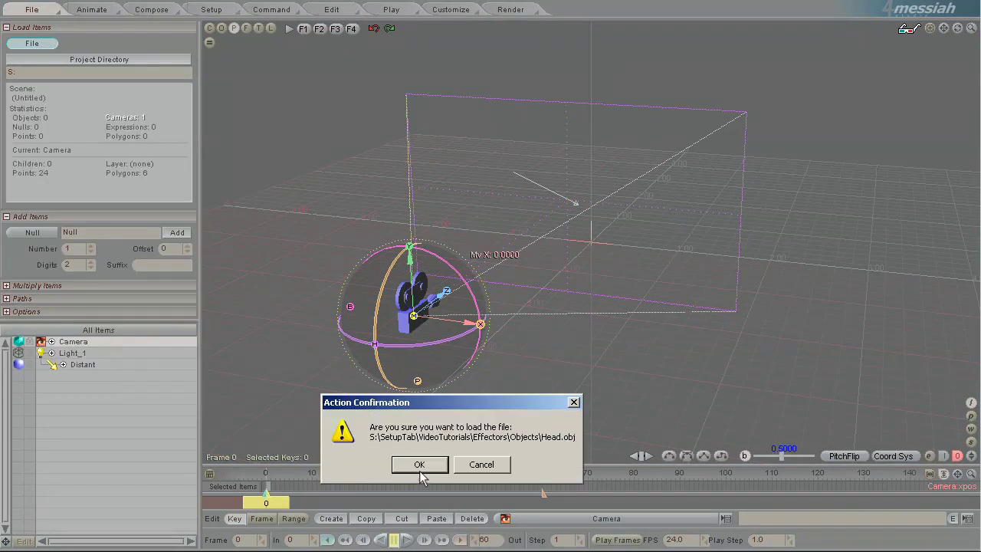
pyautogui.click(420, 465)
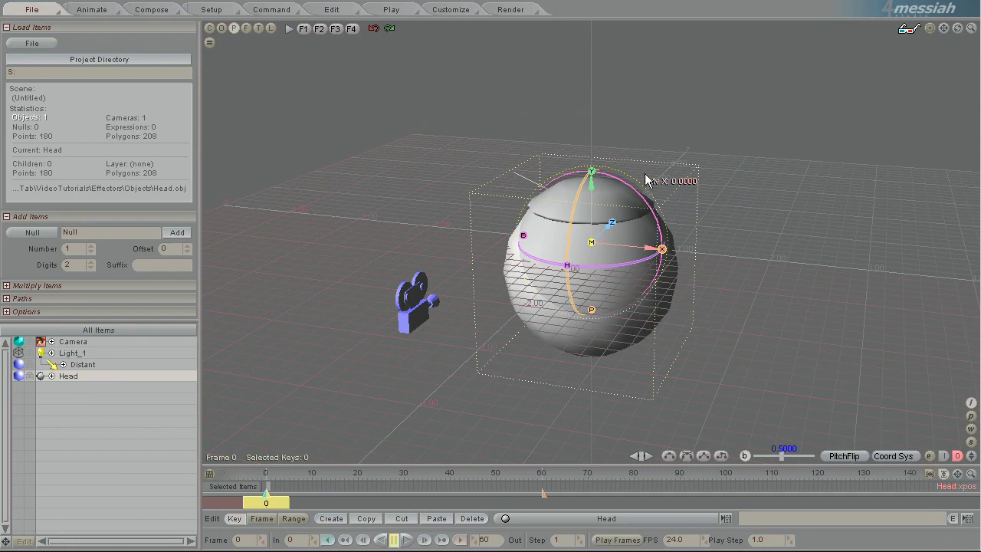
# Move the Head up about 0.61 along Y at frame 0 and switch to setup mode
pyautogui.moveTo(591, 176); pyautogui.dragTo(591, 106)
pyautogui.moveTo(453, 445); pyautogui.dragTo(689, 333, button='right')
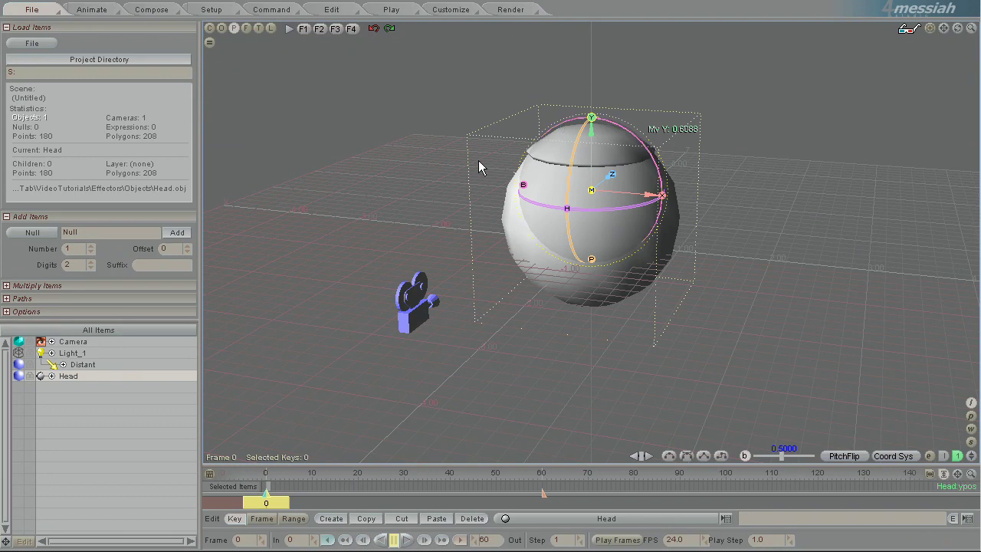
pyautogui.click(211, 10)
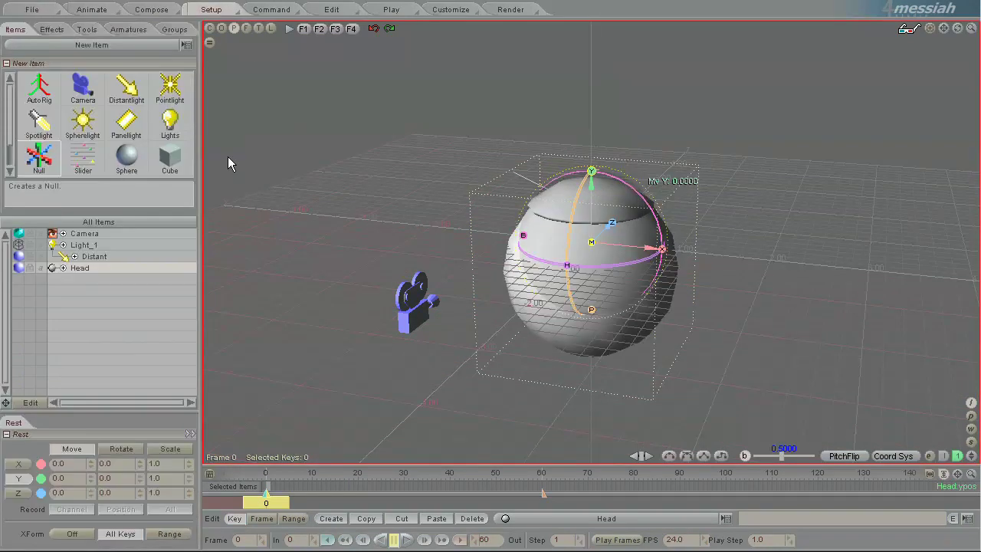
# Add a MetaEffector tool to the scene and create one effector under it
pyautogui.click(60, 29)
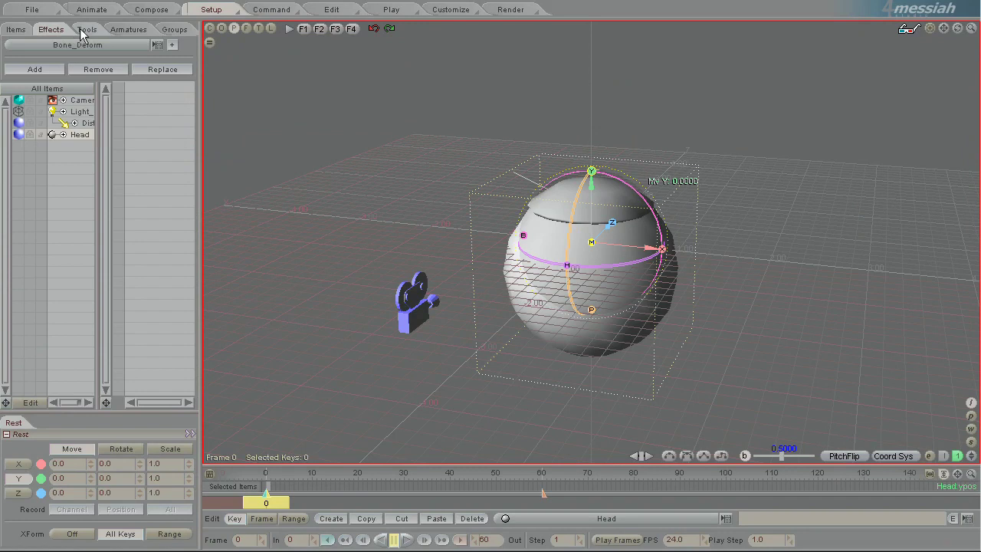
pyautogui.click(84, 29)
pyautogui.click(171, 44)
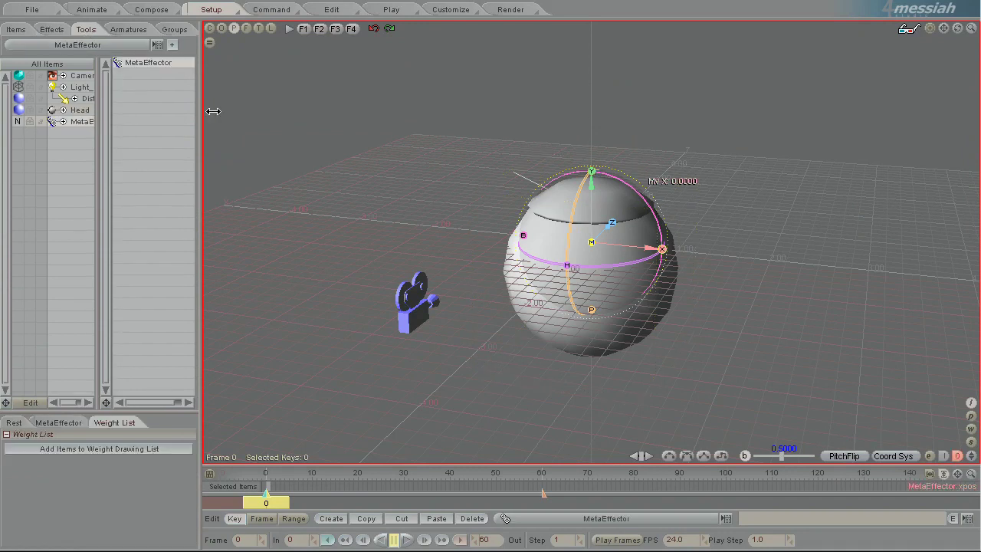
pyautogui.moveTo(203, 113); pyautogui.dragTo(322, 114)
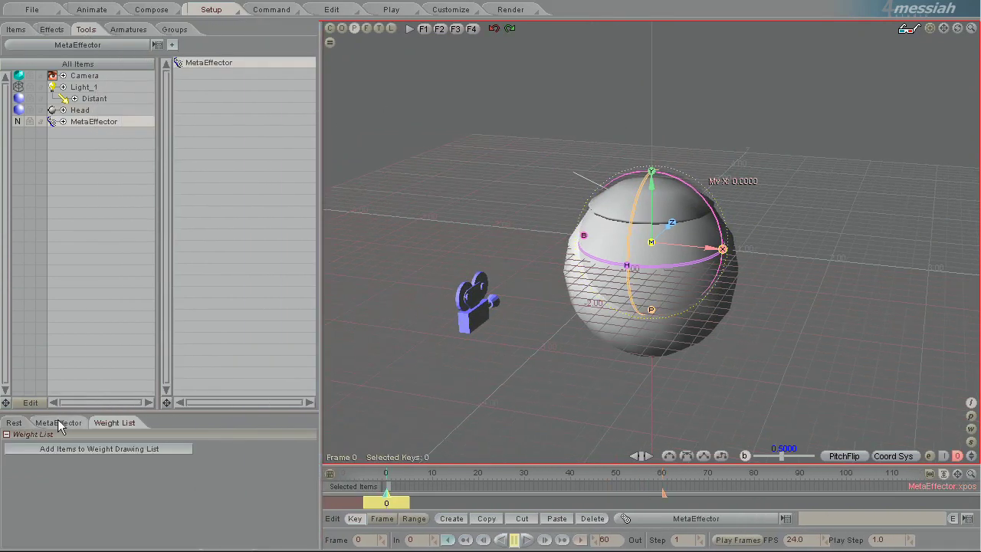
pyautogui.click(58, 423)
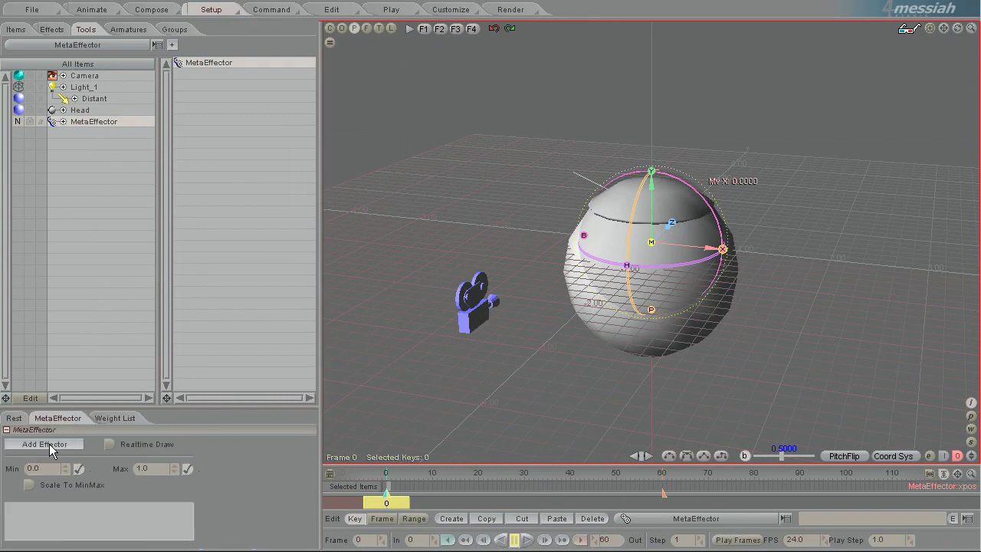
pyautogui.click(52, 444)
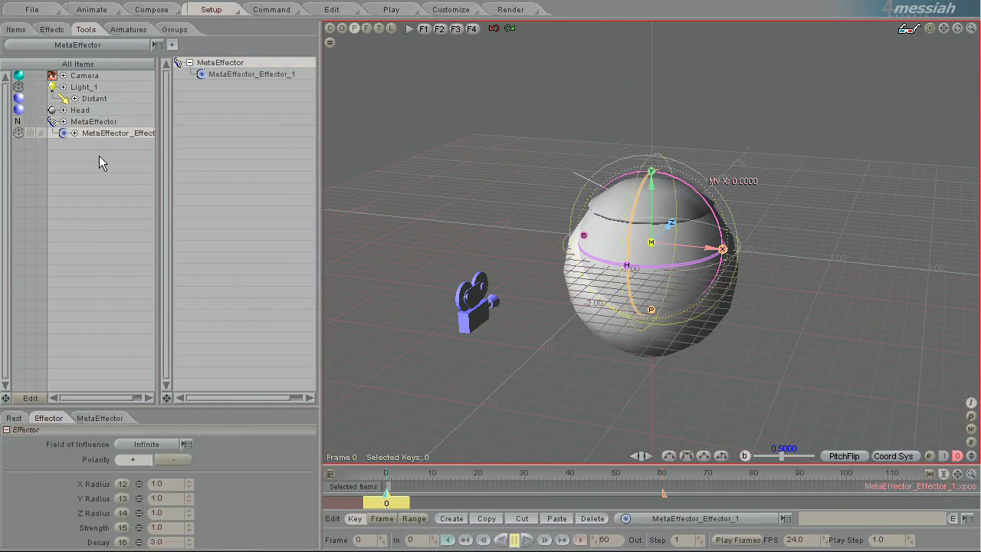
# Add the Head object to the MetaEffector's weight drawing list
pyautogui.click(90, 122)
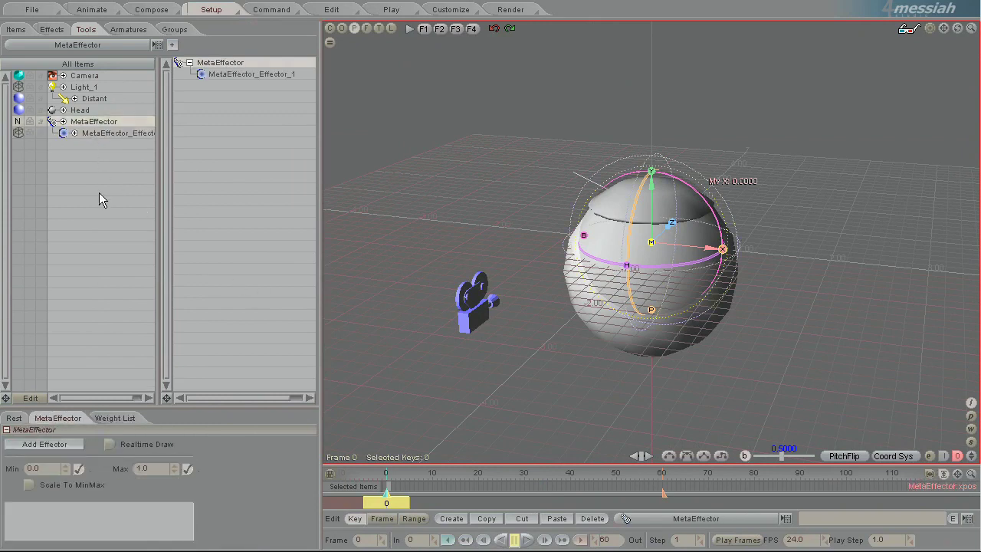
pyautogui.click(69, 111)
pyautogui.click(114, 418)
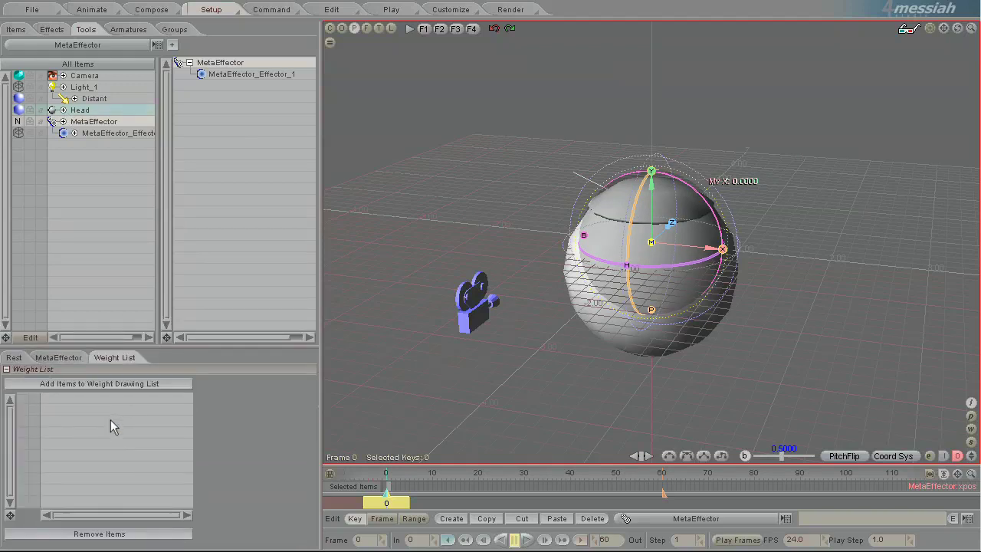
pyautogui.click(86, 387)
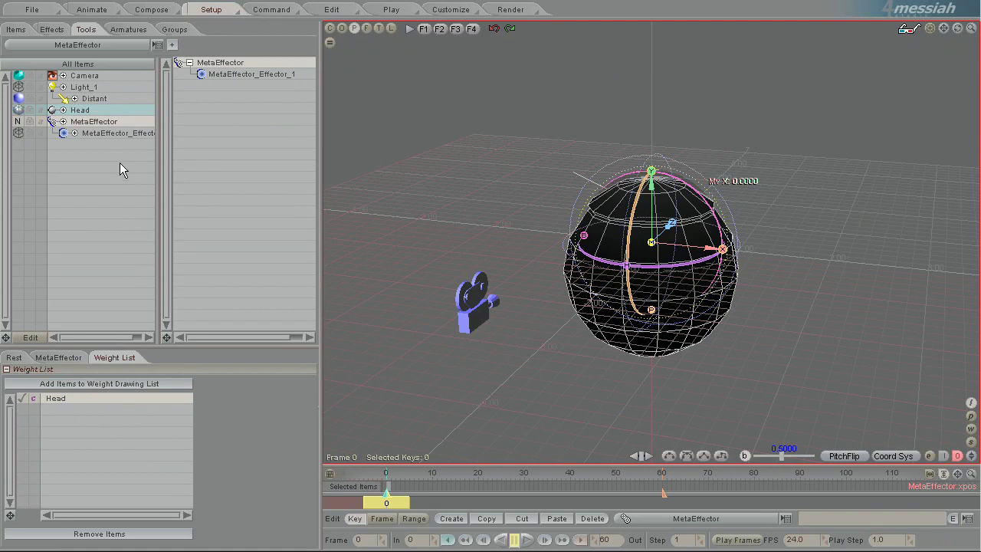
# Set MetaEffector_Effector_1's field of influence to All Connected and raise it to about 1.70 in Y above the head
pyautogui.click(113, 134)
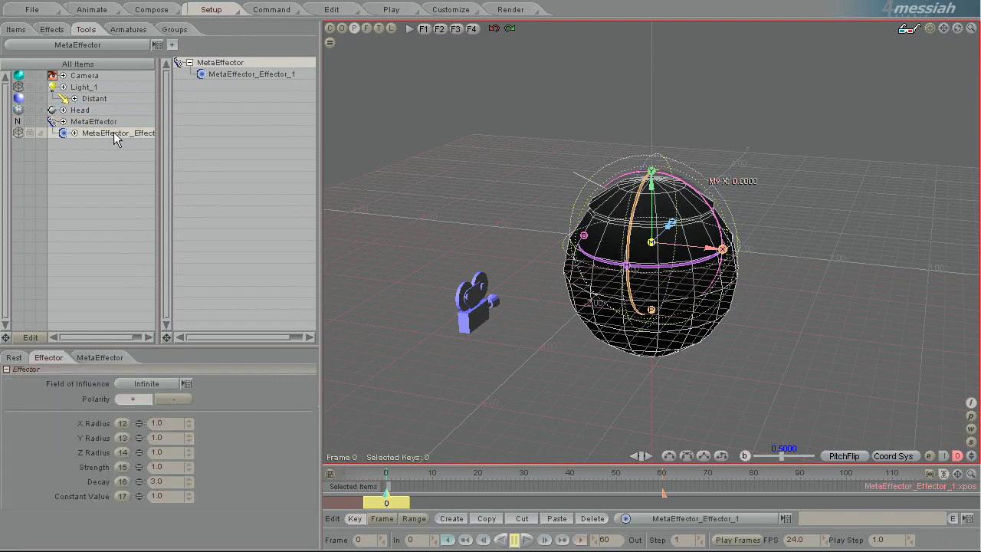
pyautogui.click(161, 384)
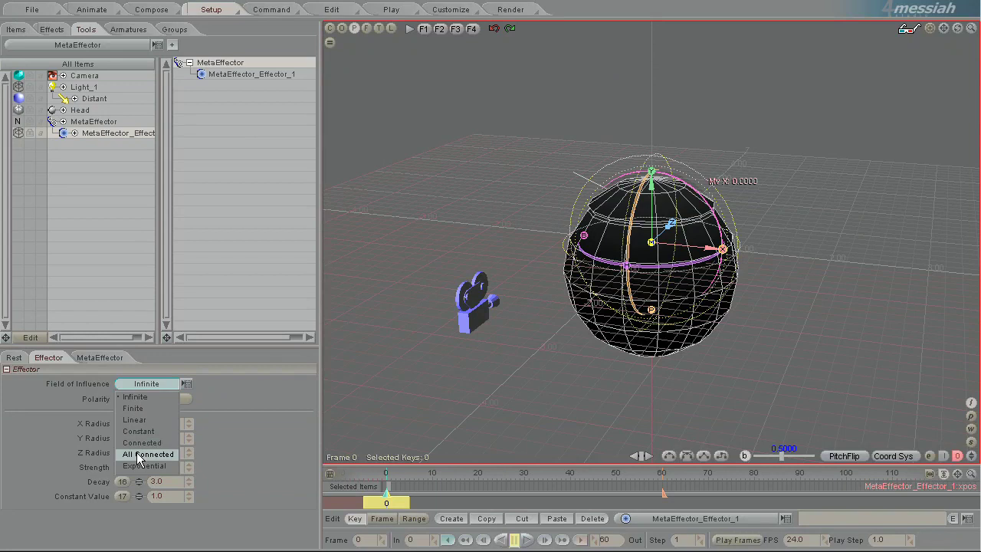
pyautogui.click(144, 454)
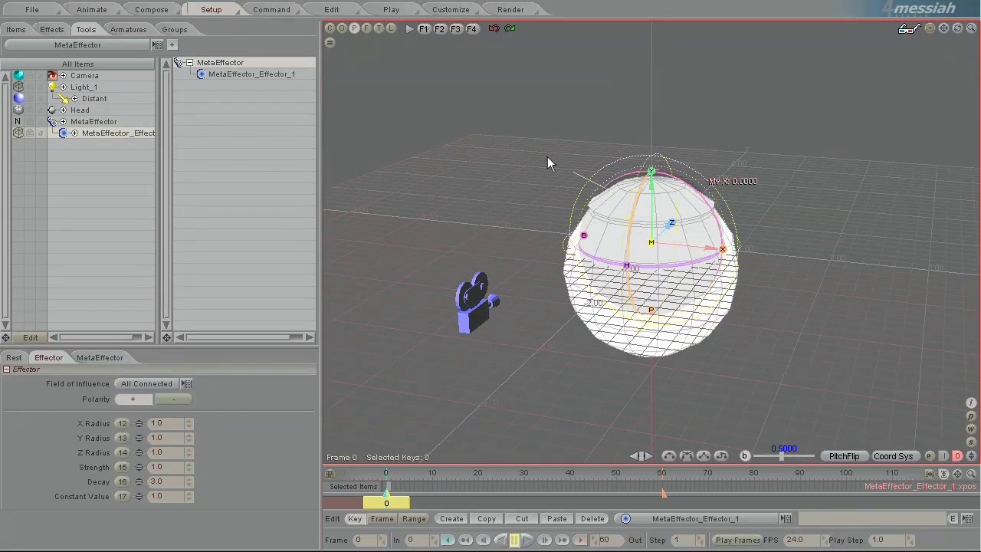
pyautogui.moveTo(651, 169); pyautogui.dragTo(451, 435)
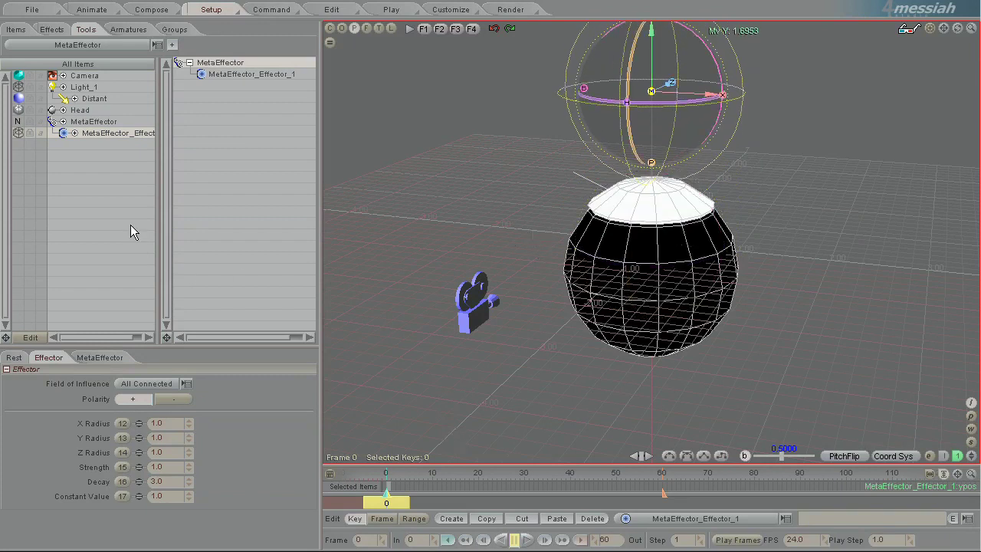
# Set MetaEffector_Effector_1's display mode to NONE and duplicate the MetaEffector together with its effector
pyautogui.click(19, 133)
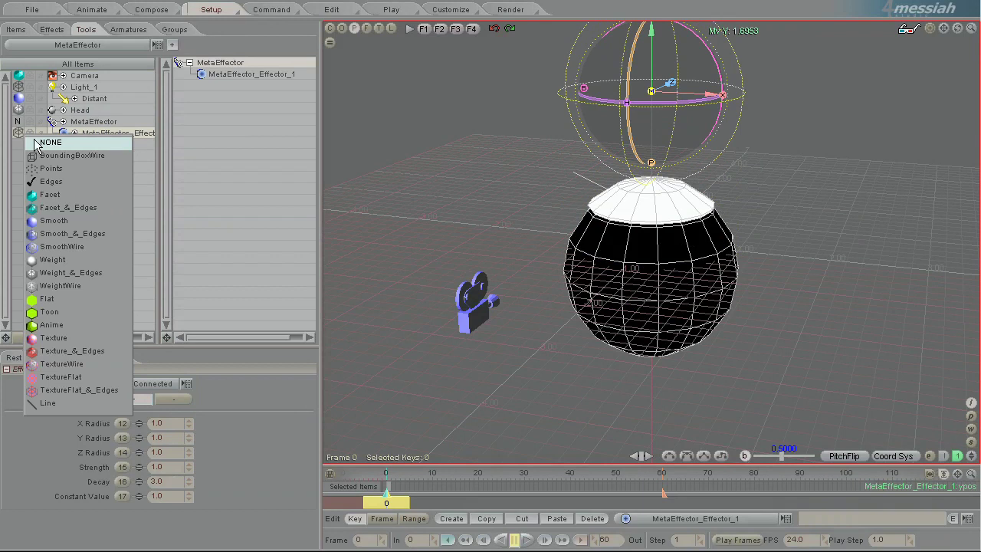
pyautogui.click(46, 142)
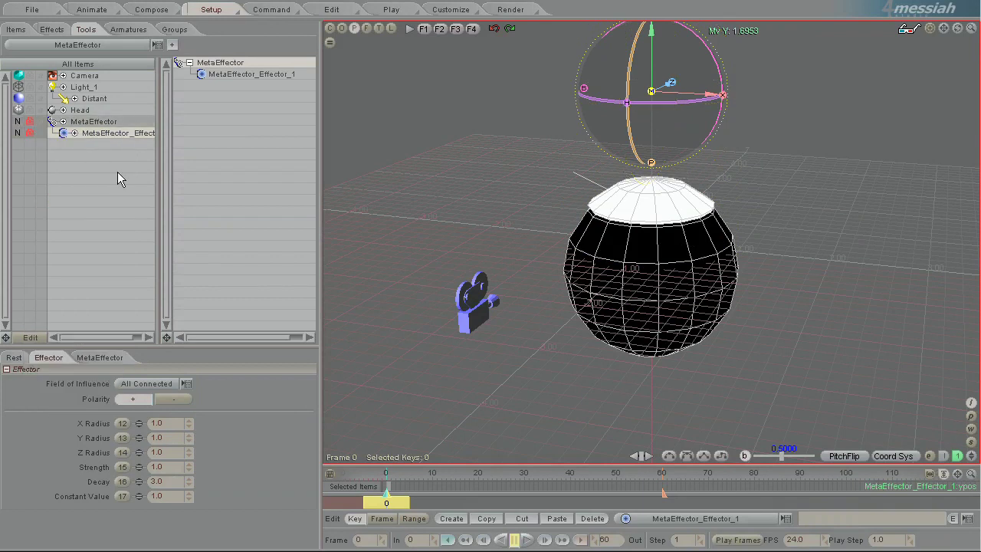
pyautogui.rightClick(105, 123)
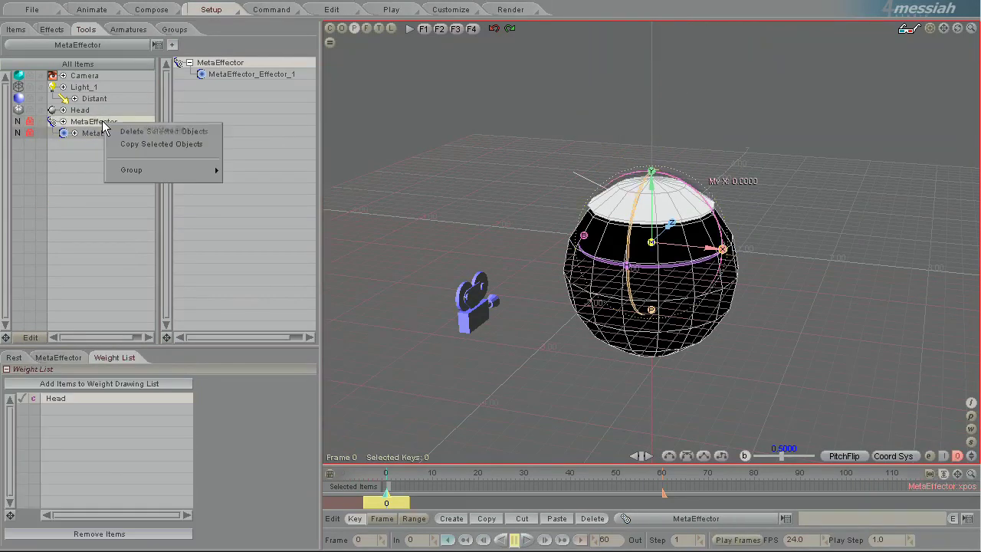
pyautogui.click(151, 144)
# Rename the copied MetaEffector to Head_1 and the original MetaEffector to Hat
pyautogui.click(99, 144)
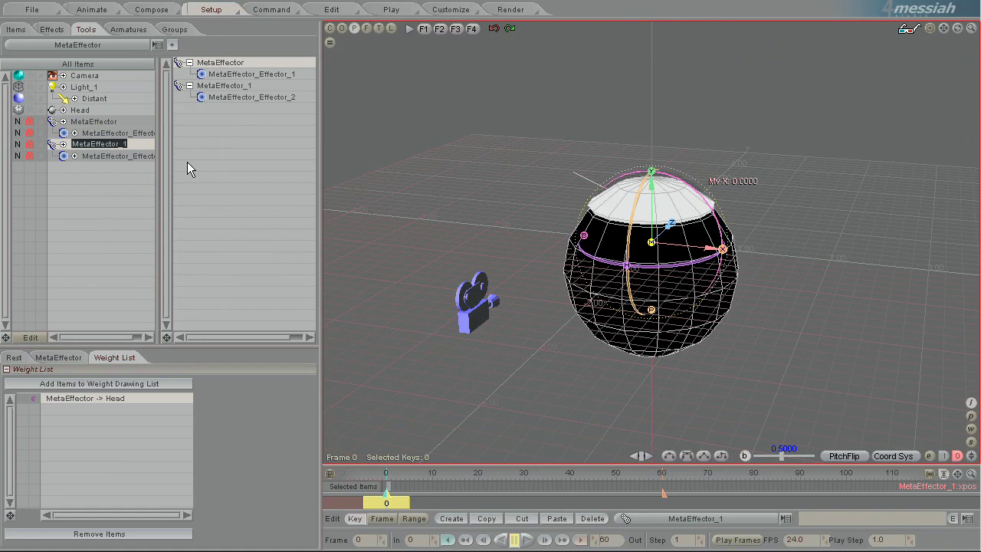
pyautogui.write('Head_1')
pyautogui.press('Return')
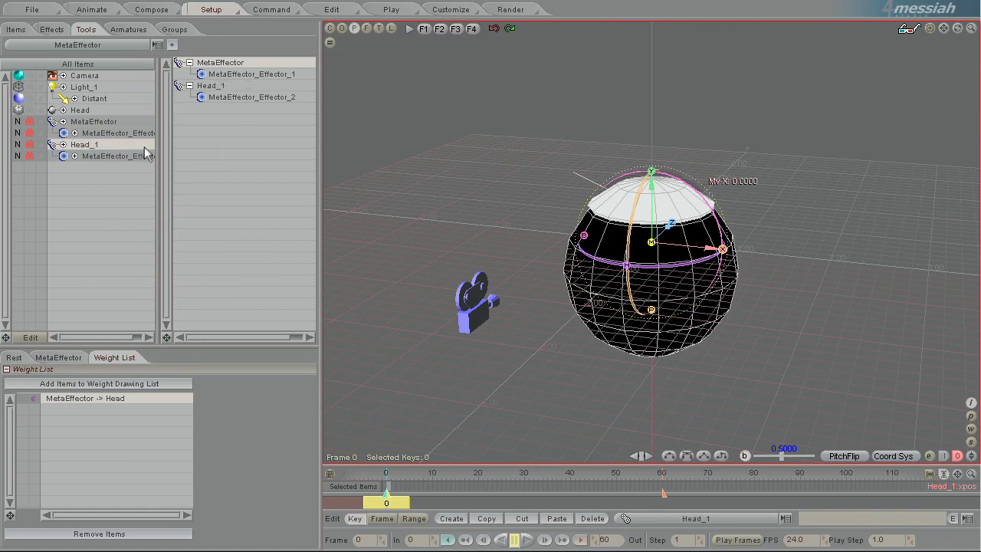
pyautogui.doubleClick(109, 124)
pyautogui.write('Hat')
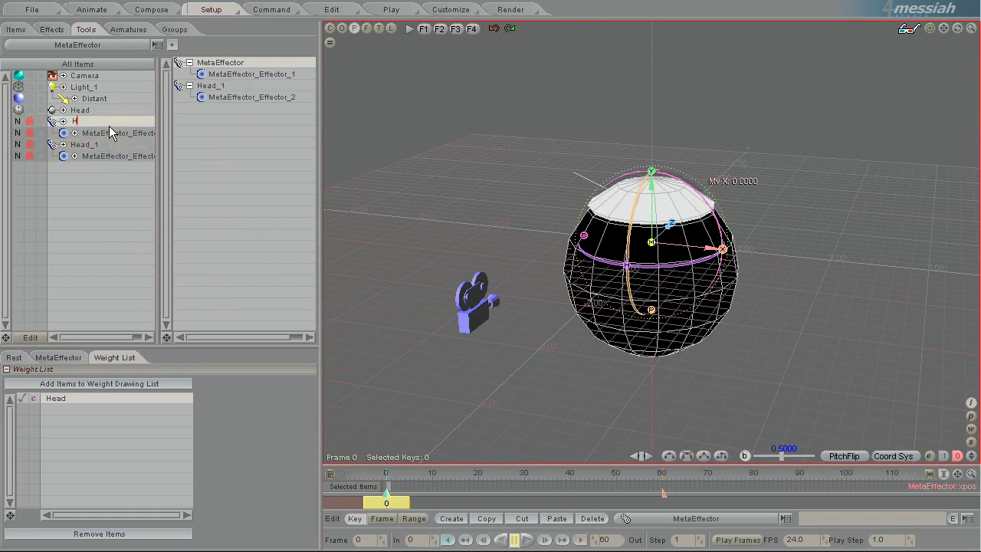
pyautogui.press('Return')
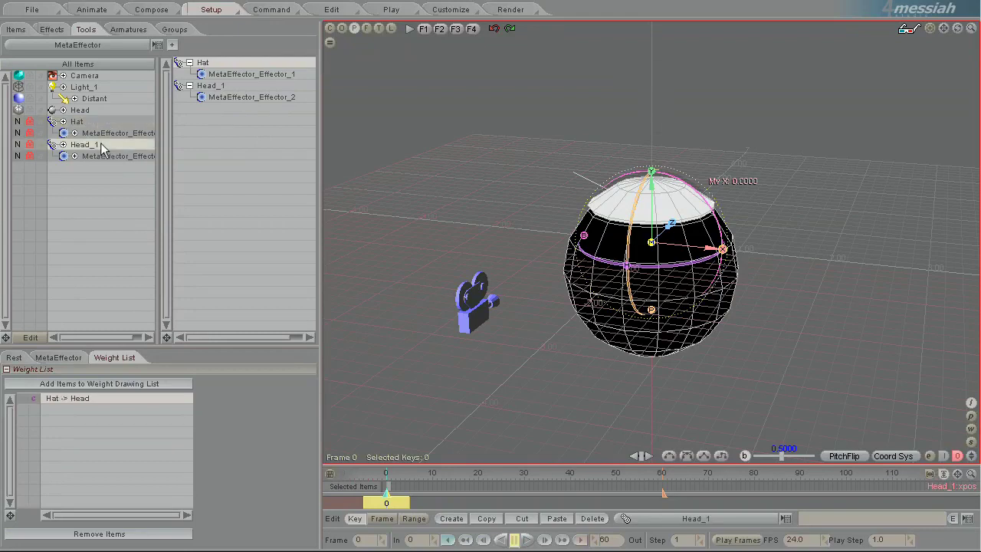
# Replace the Hat -> Head entry in Head_1's weight list with Head, and lower MetaEffector_Effector_2 to about -1.60 in Y
pyautogui.click(117, 156)
pyautogui.scroll(-2, 723, 175)
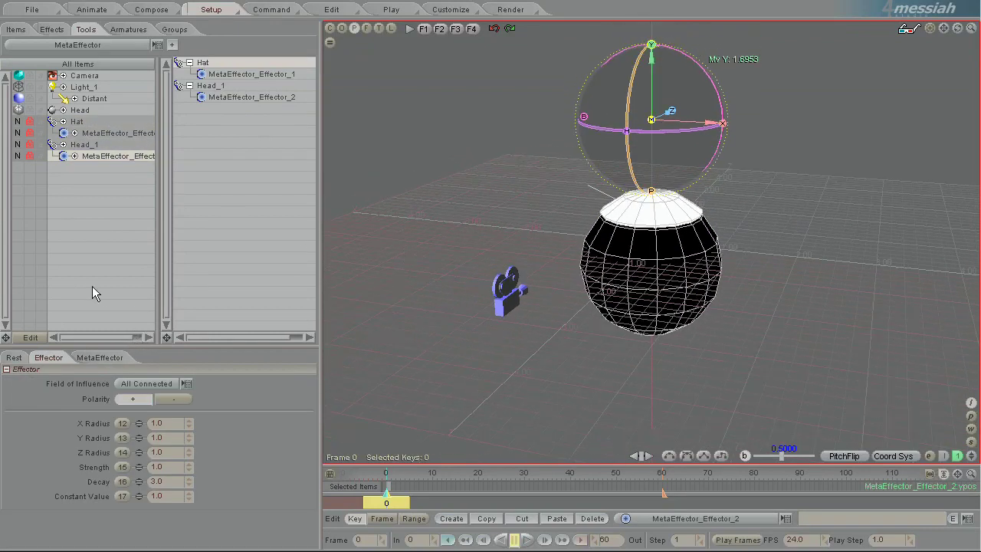
pyautogui.click(95, 145)
pyautogui.keyDown('ctrl'); pyautogui.click(95, 110); pyautogui.keyUp('ctrl')
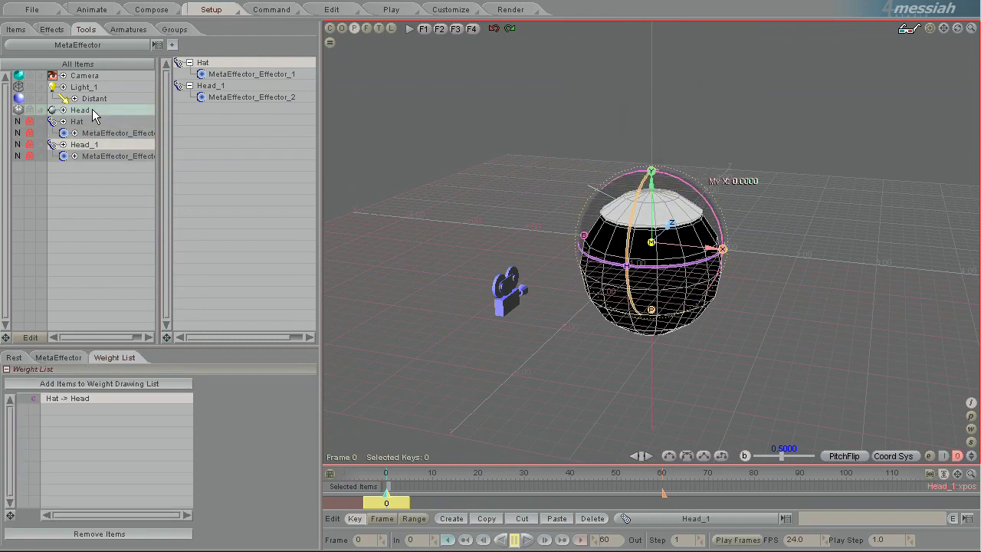
pyautogui.click(73, 398)
pyautogui.click(94, 532)
pyautogui.click(96, 385)
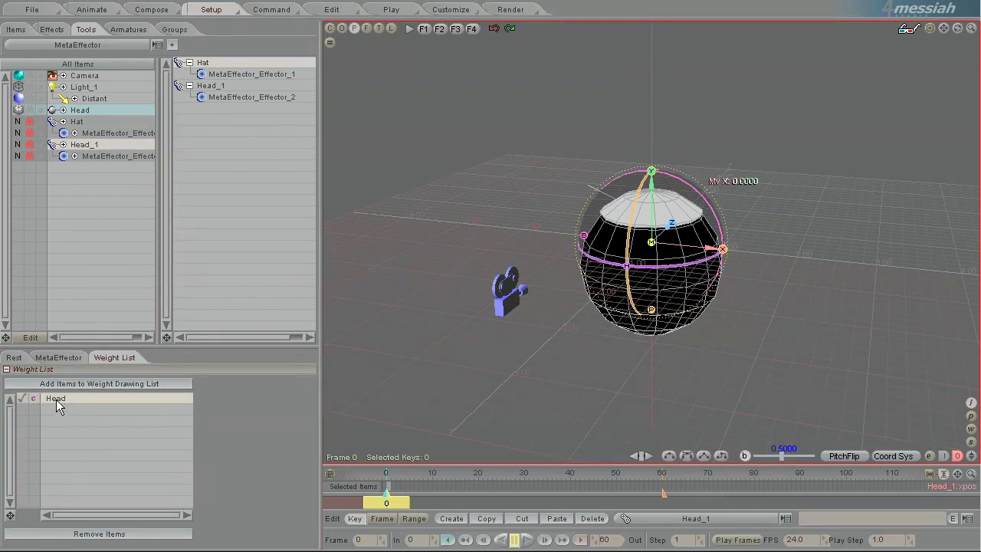
pyautogui.click(106, 155)
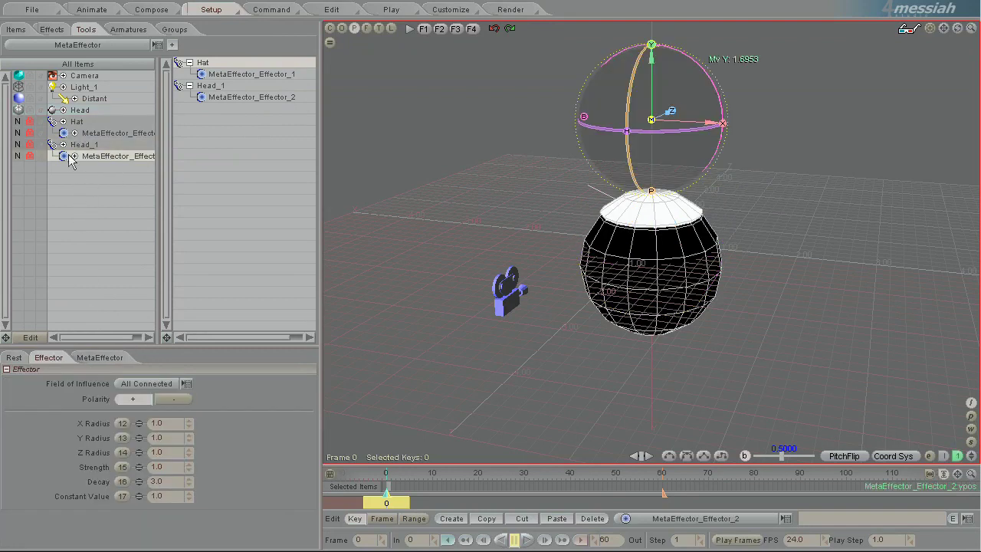
pyautogui.moveTo(652, 46); pyautogui.dragTo(652, 278)
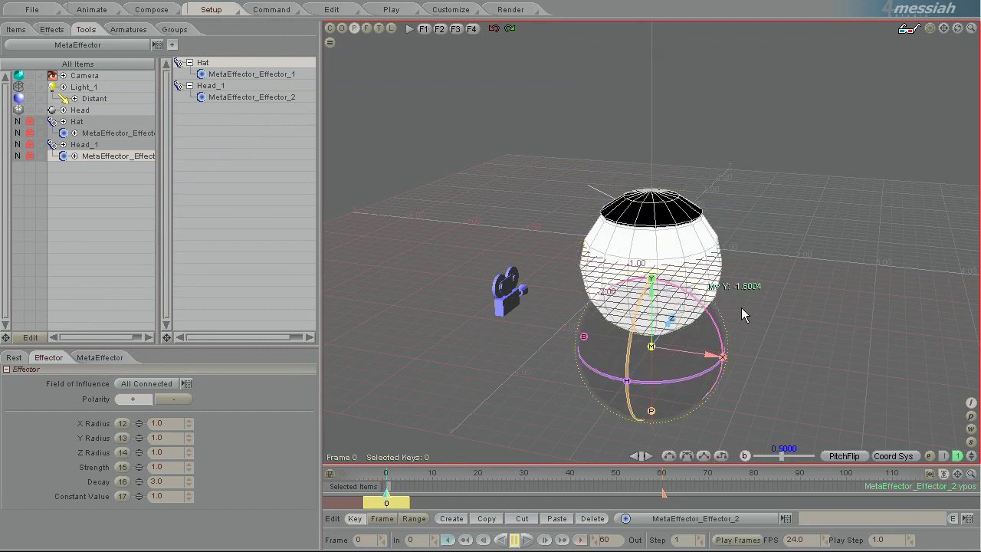
# Apply a Bone_Deform effect to Head and give its skeleton one bone with a child bone
pyautogui.click(86, 111)
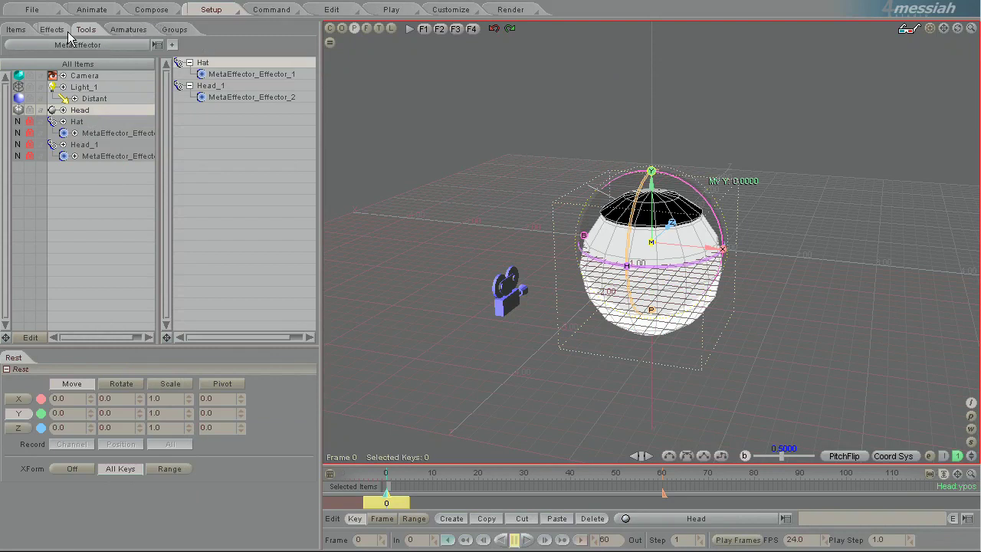
pyautogui.click(52, 29)
pyautogui.click(171, 45)
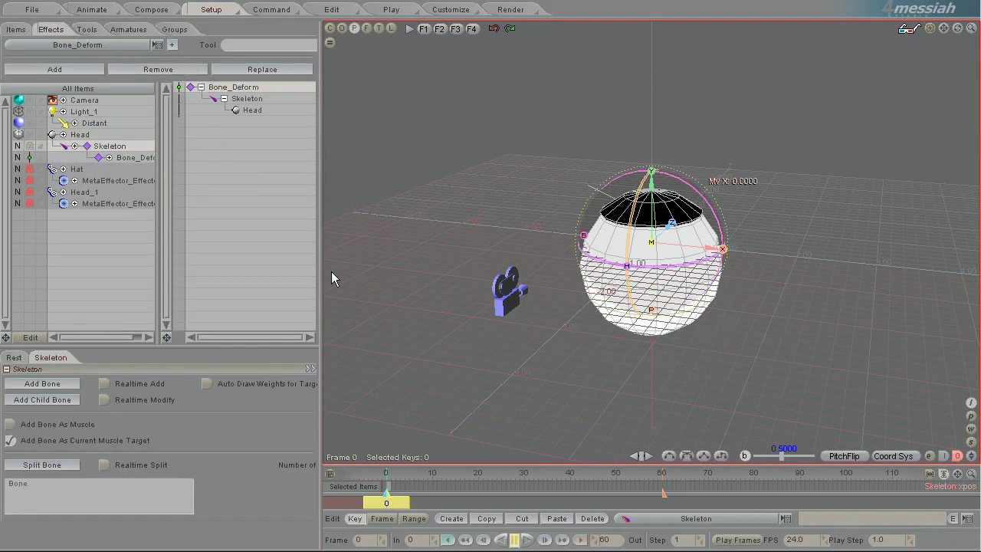
pyautogui.click(43, 383)
pyautogui.click(82, 358)
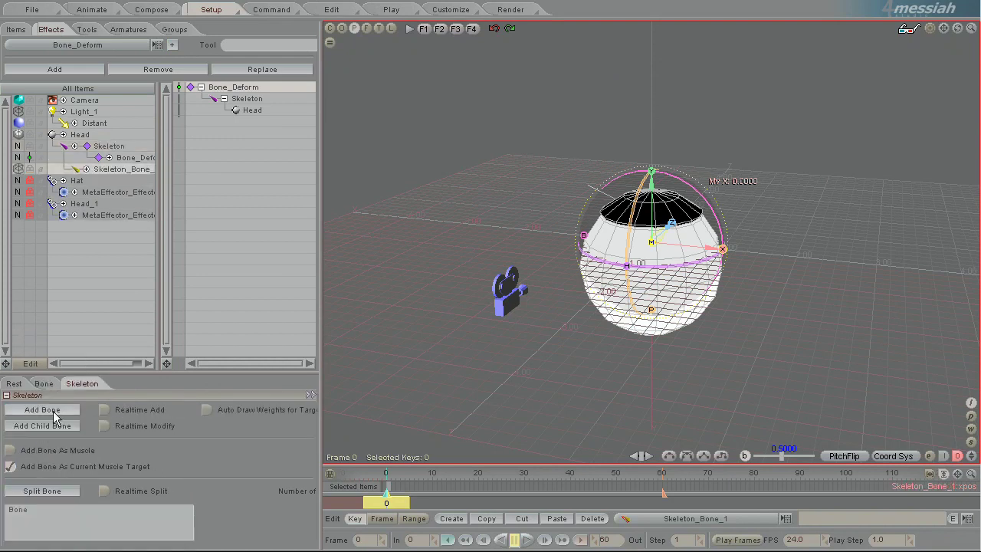
pyautogui.click(61, 427)
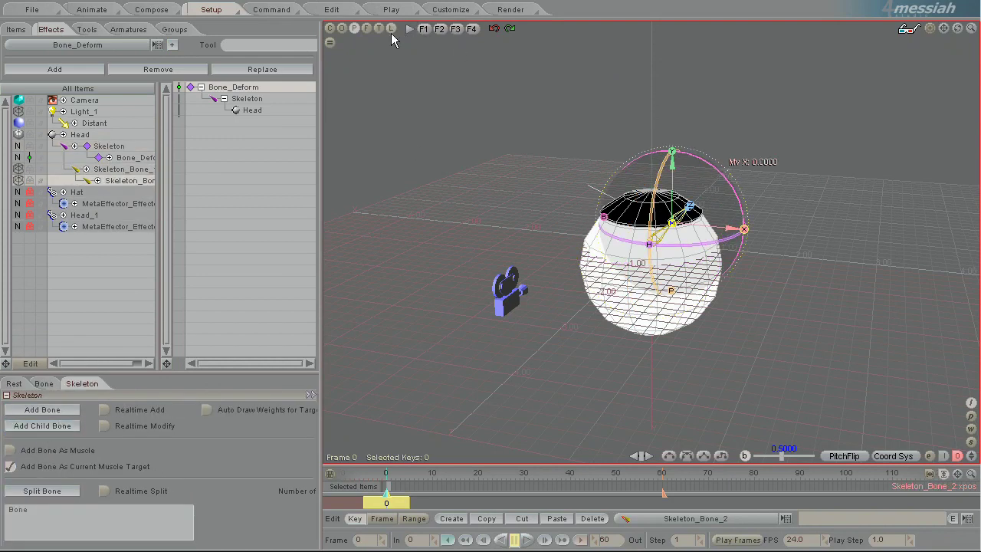
# In the left view, move Skeleton_Bone_1 to the base of the head and pitch it upright
pyautogui.click(389, 28)
pyautogui.click(119, 168)
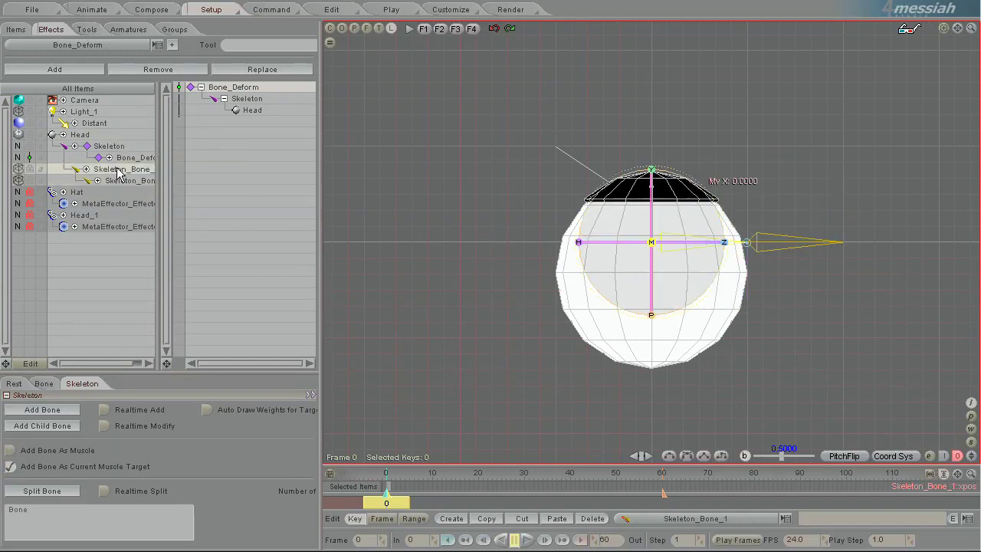
pyautogui.moveTo(648, 175); pyautogui.dragTo(602, 318)
pyautogui.press('p')
pyautogui.moveTo(416, 456); pyautogui.dragTo(450, 433)
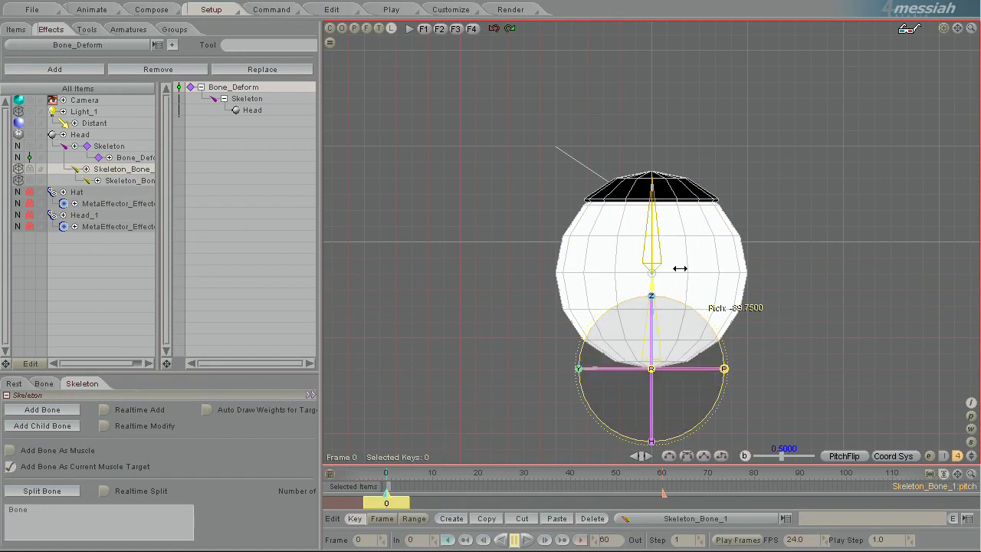
# Move Skeleton_Bone_2 to about 2.03 in Z at the top of the hat and shorten the bone
pyautogui.click(121, 180)
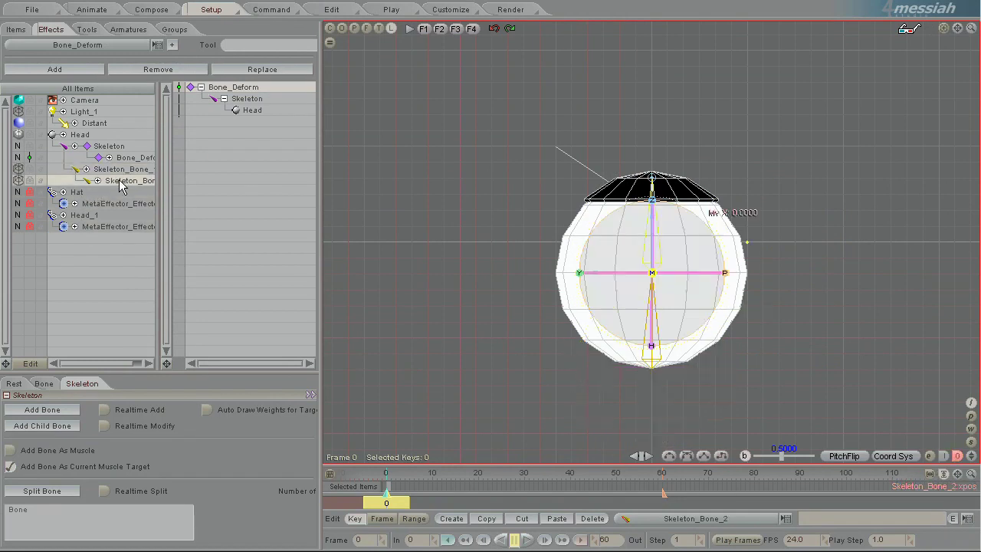
pyautogui.moveTo(652, 200); pyautogui.dragTo(661, 82)
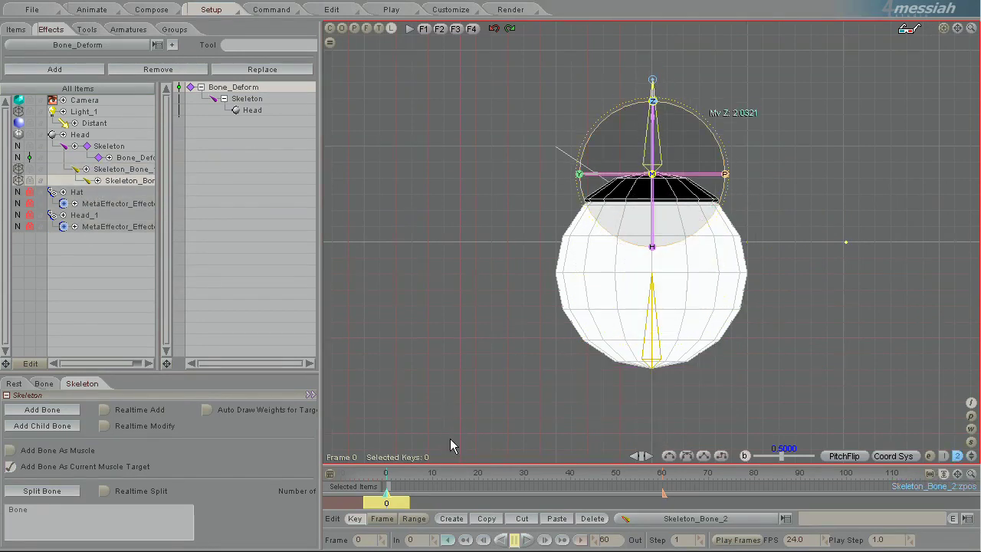
pyautogui.moveTo(450, 439); pyautogui.dragTo(451, 434)
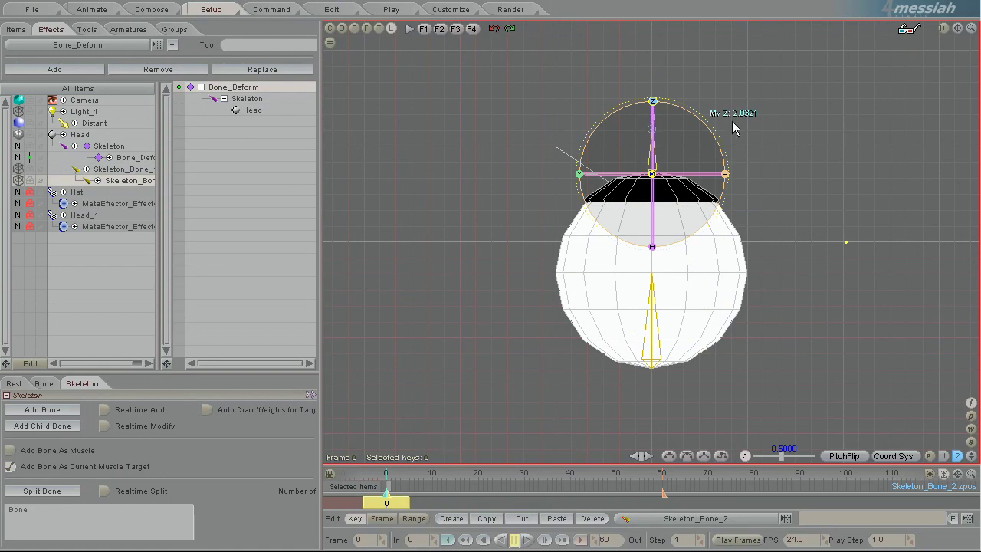
# Return to the animation mode and set the Head object's display to Smooth shading
pyautogui.click(93, 10)
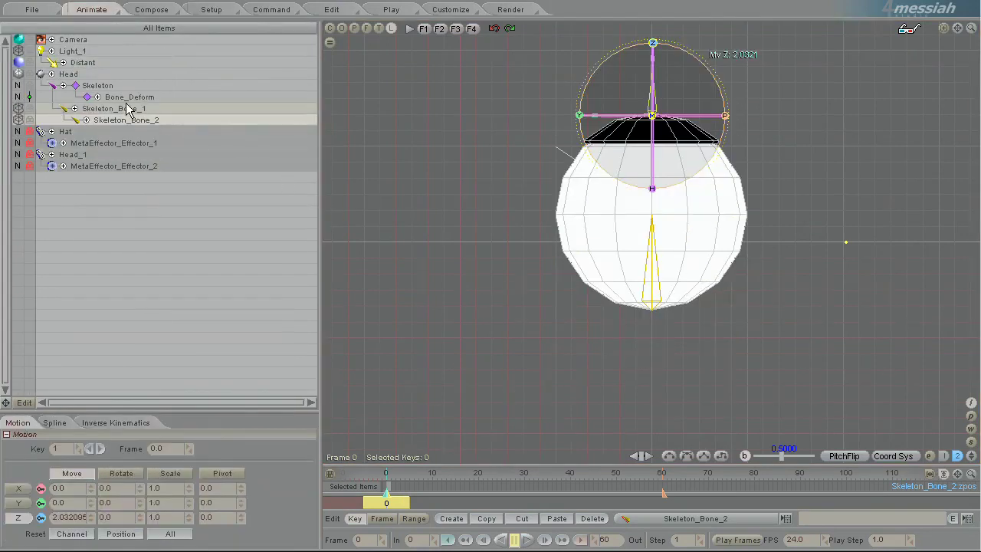
pyautogui.click(19, 74)
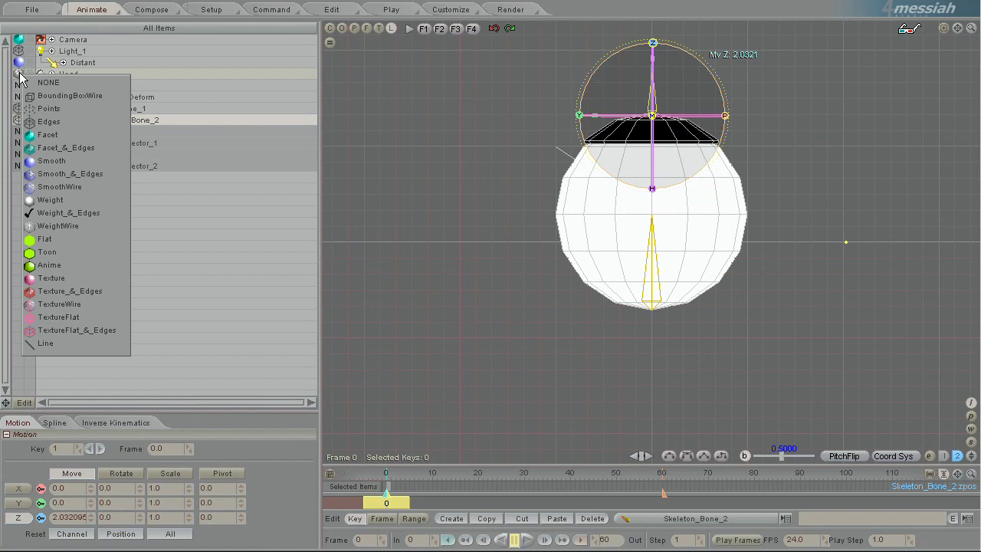
pyautogui.click(77, 161)
pyautogui.moveTo(955, 29); pyautogui.dragTo(940, 115)
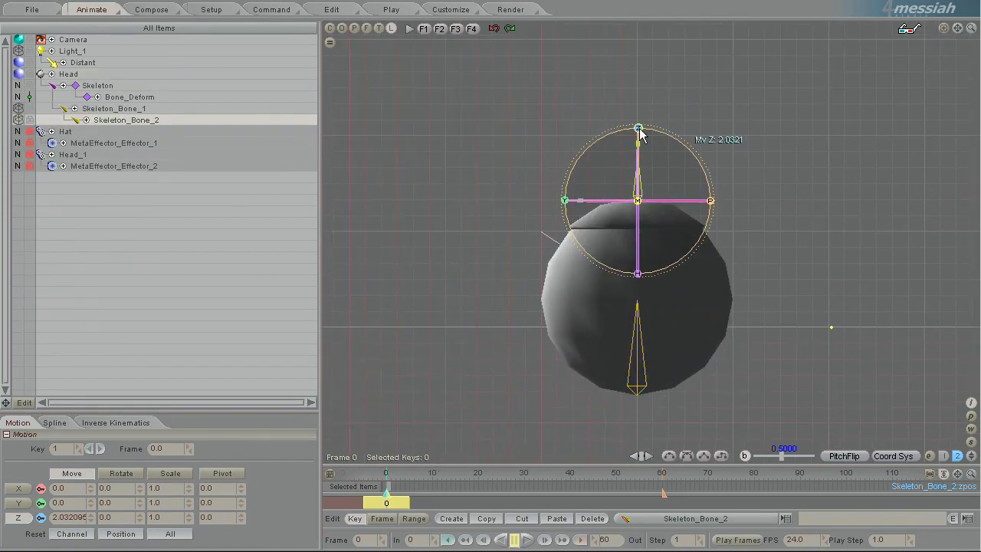
# Test the deformation by posing Skeleton_Bone_2 at about -0.66 in Y and 2.85 in Z with a pitch of 26.25
pyautogui.moveTo(638, 130); pyautogui.dragTo(638, 68)
pyautogui.press('y')
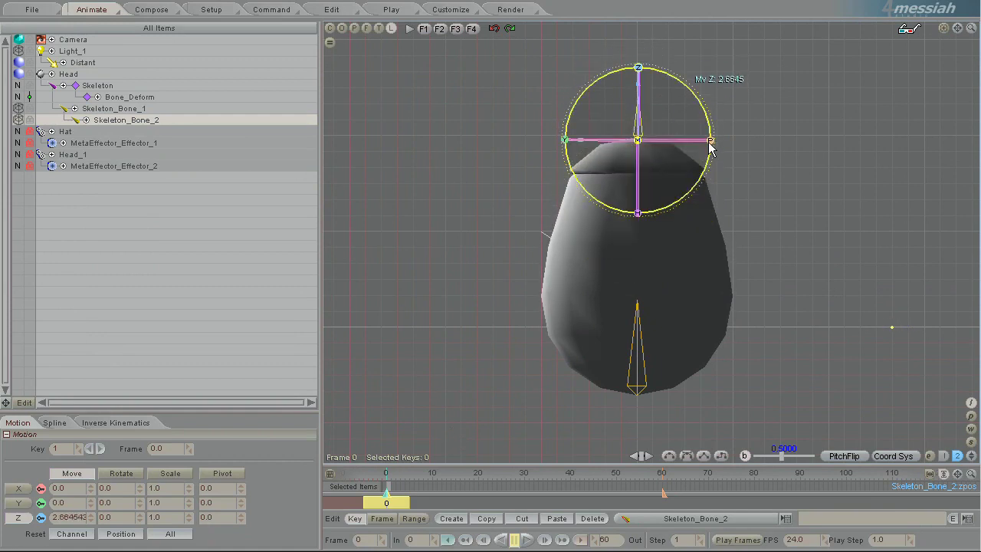
pyautogui.moveTo(450, 434)
pyautogui.mouseDown()
pyautogui.moveTo(436, 432)
pyautogui.moveTo(464, 436)
pyautogui.moveTo(445, 433)
pyautogui.moveTo(463, 444)
pyautogui.mouseUp()
pyautogui.moveTo(573, 108); pyautogui.dragTo(626, 128)
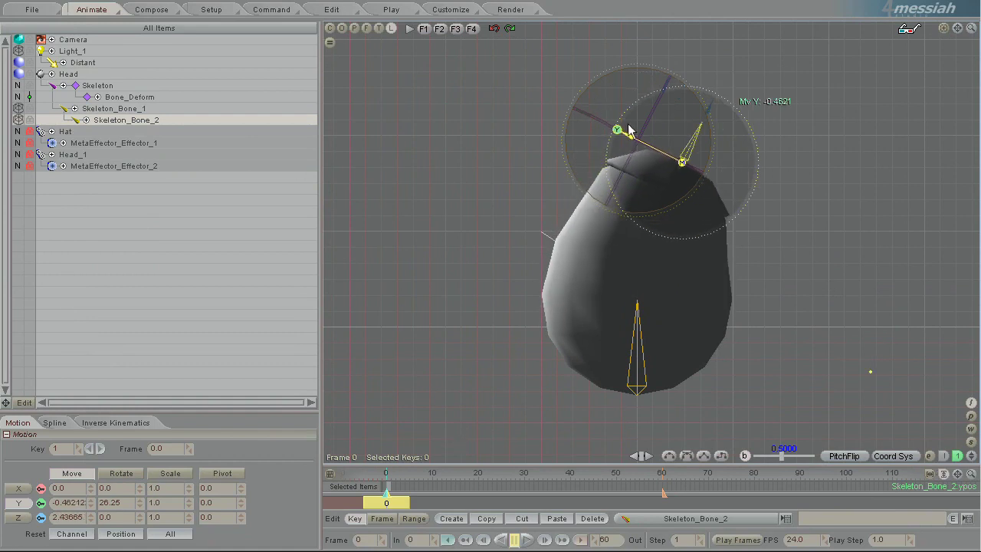
pyautogui.moveTo(714, 97); pyautogui.dragTo(734, 58)
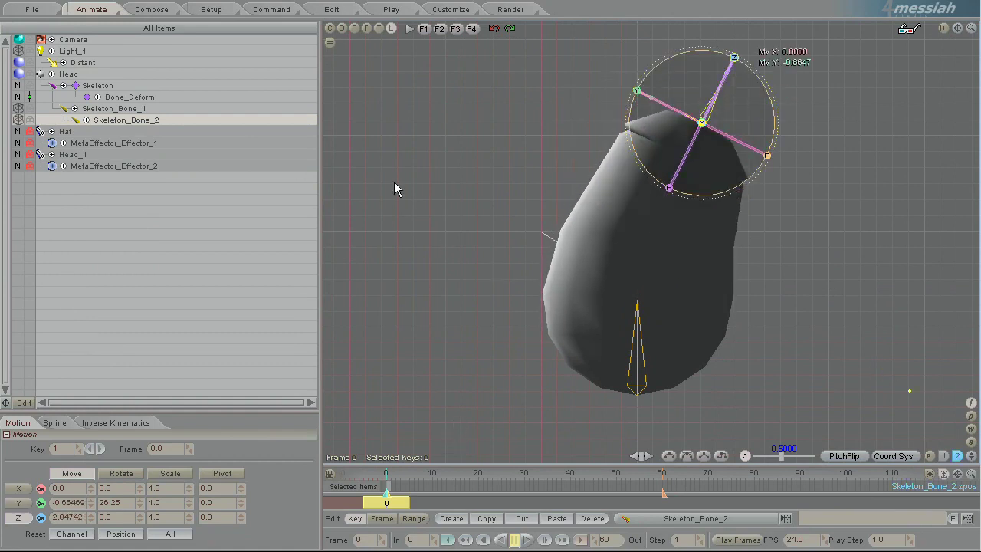
# In the setup mode's bone settings, assign the Head_1 weight to Skeleton_Bone_1
pyautogui.click(127, 109)
pyautogui.press('y')
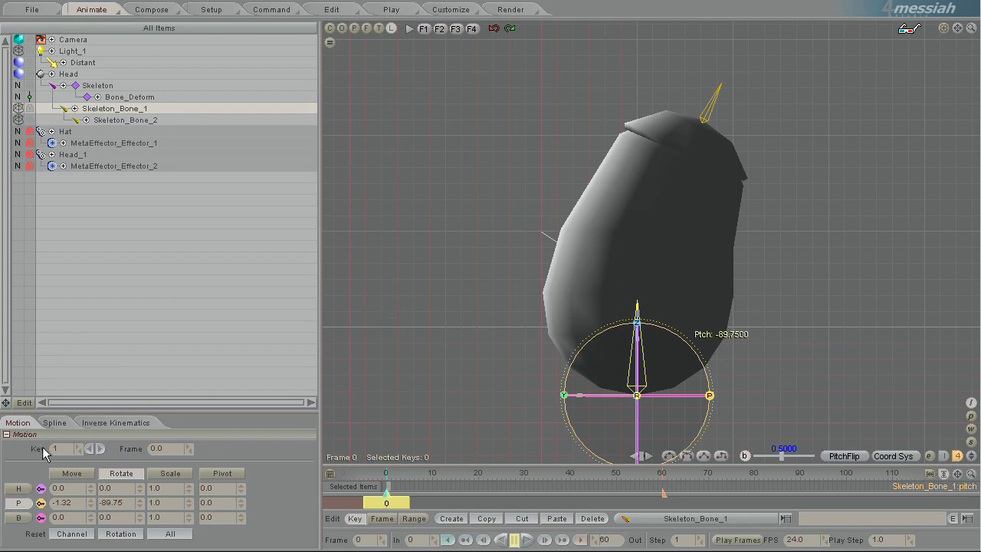
pyautogui.click(225, 10)
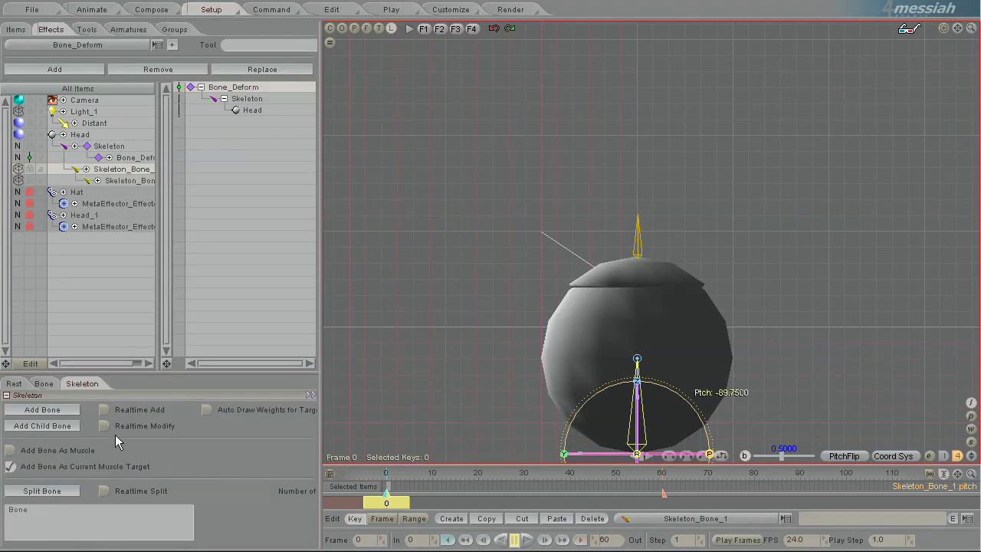
pyautogui.click(45, 384)
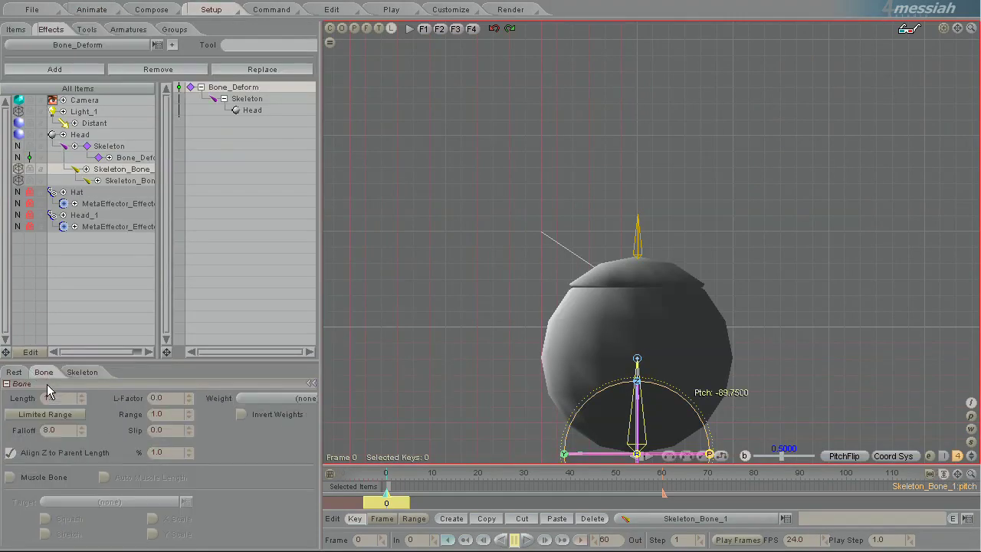
pyautogui.click(272, 400)
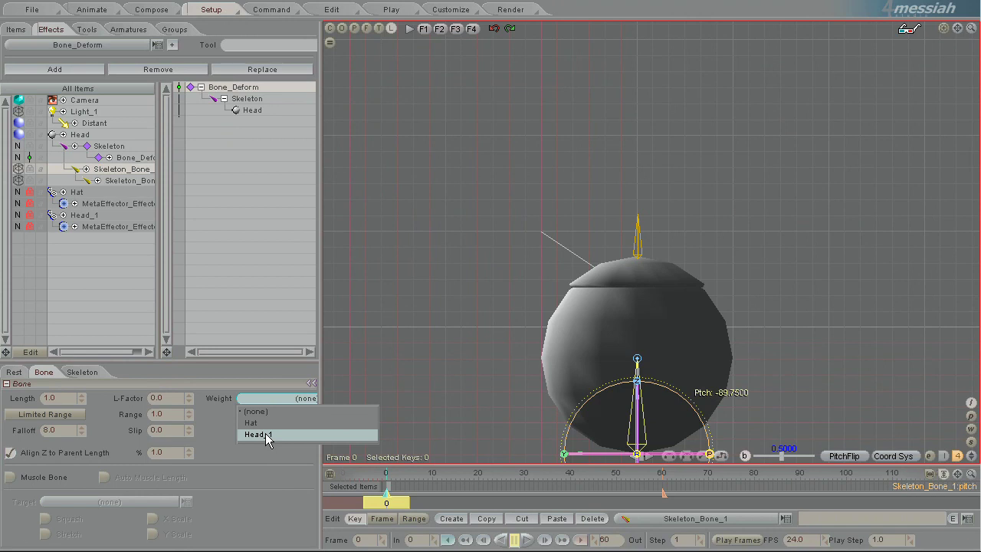
pyautogui.click(261, 435)
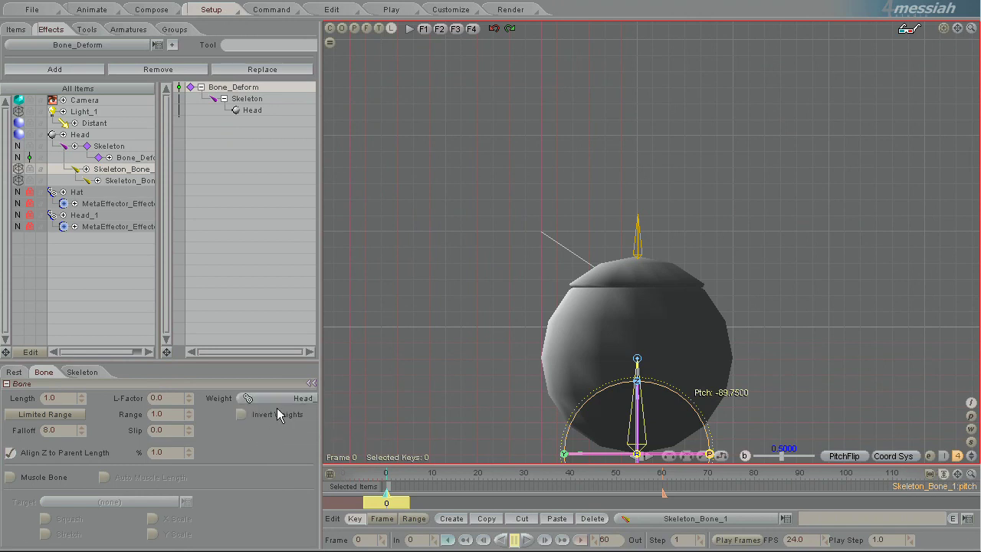
# Assign the Hat weight to Skeleton_Bone_2, widening the settings area to show the full weight field
pyautogui.click(119, 182)
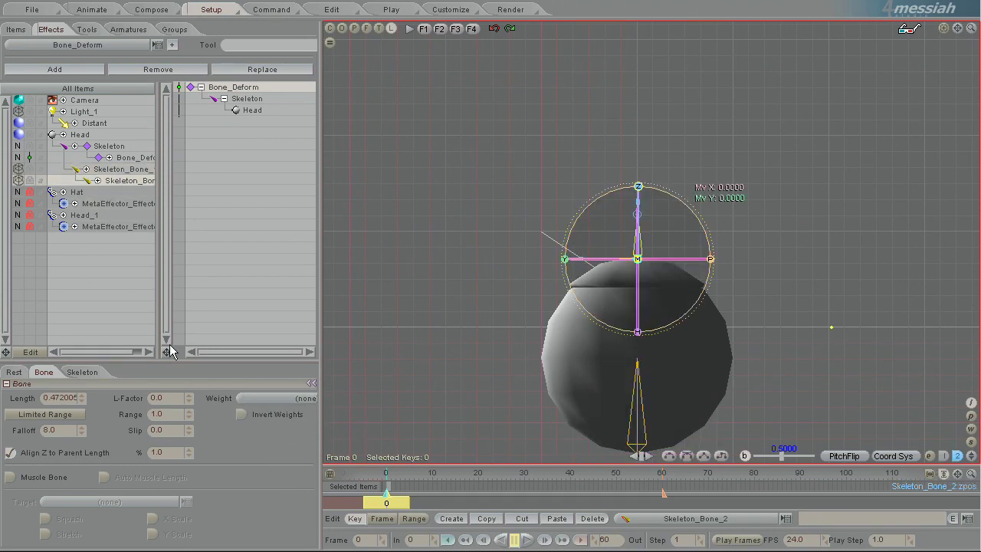
pyautogui.moveTo(320, 424); pyautogui.dragTo(405, 424)
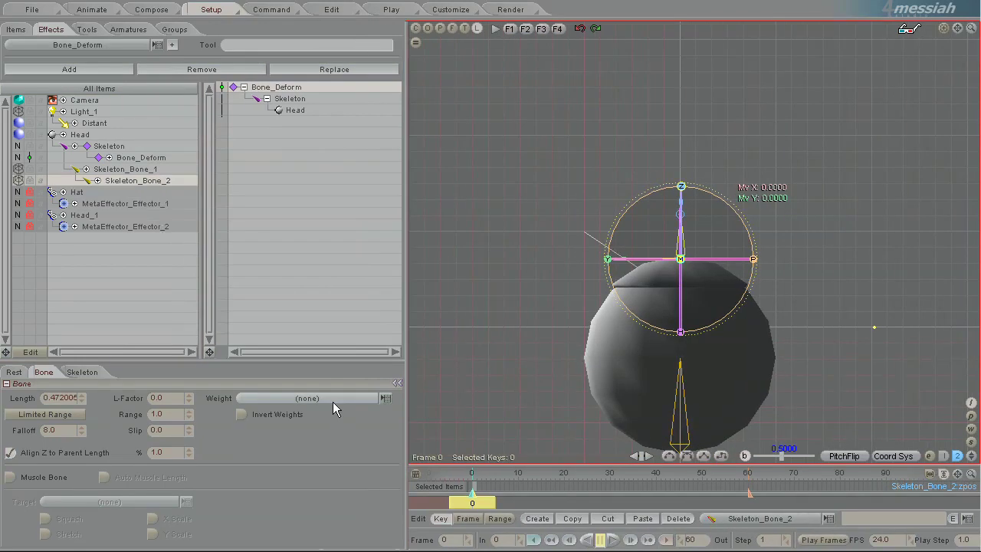
pyautogui.click(333, 399)
pyautogui.click(319, 424)
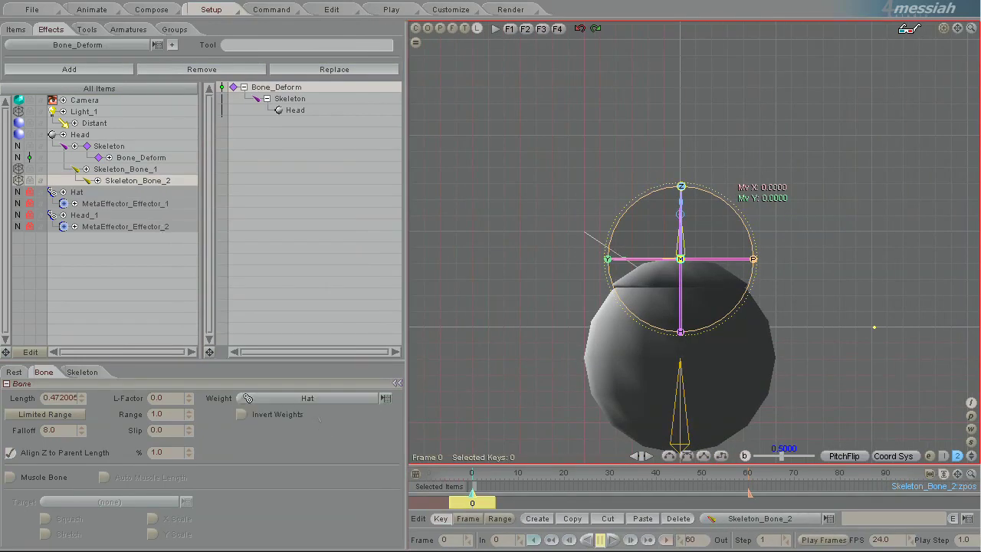
# Back in the animation mode, move Skeleton_Bone_2 to about 3.17 in Z and set its pitch to -28.25
pyautogui.click(91, 9)
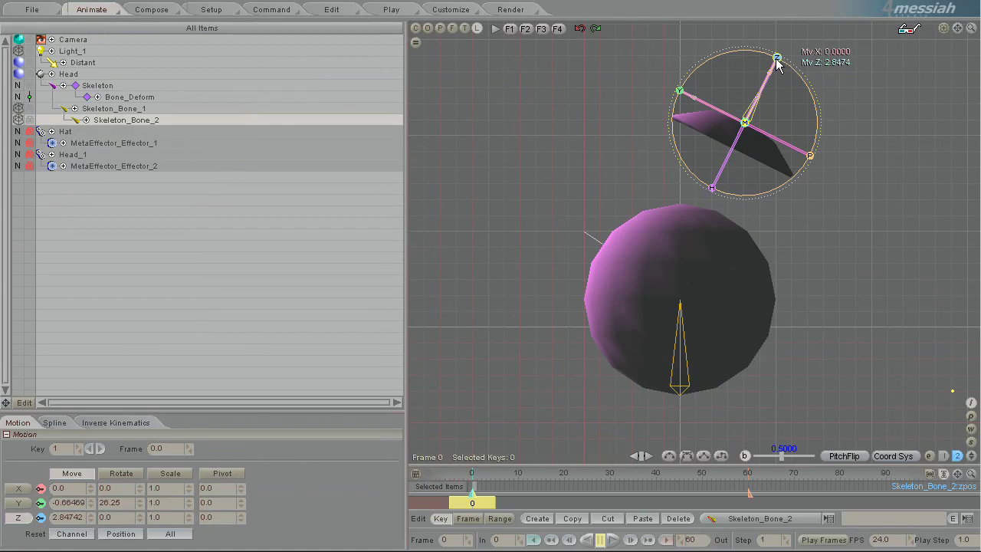
pyautogui.moveTo(779, 61); pyautogui.dragTo(792, 30)
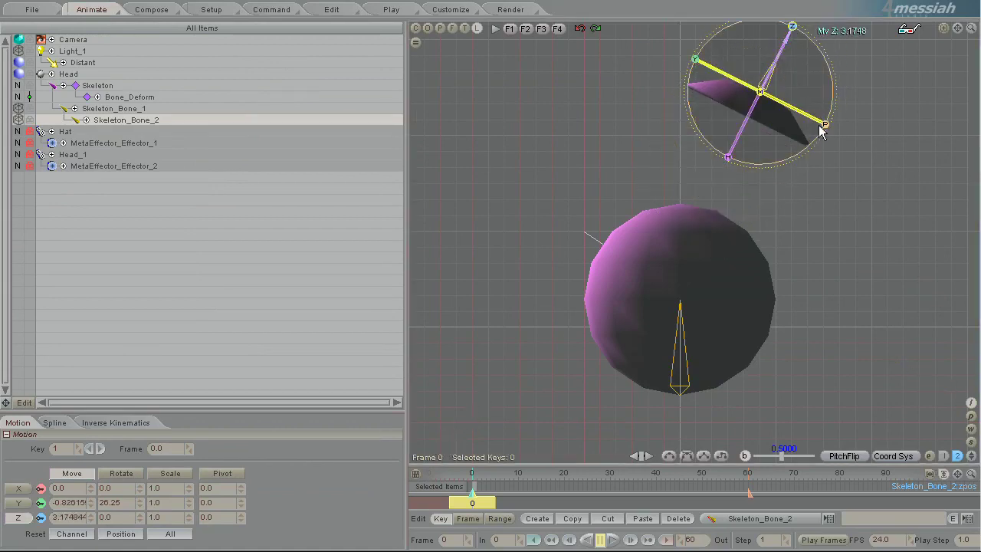
pyautogui.moveTo(810, 142); pyautogui.dragTo(824, 124)
pyautogui.moveTo(455, 424); pyautogui.dragTo(830, 8)
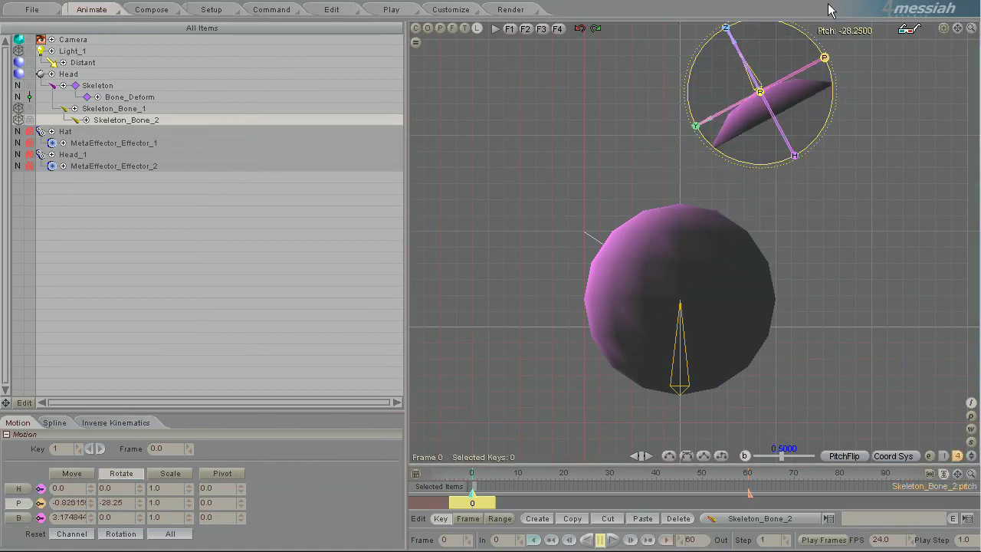
# In the perspective view, move Skeleton_Bone_2 to about 2.03 in Y and 2.48 in Z, and pitch it to -44.5
pyautogui.press('t')
pyautogui.moveTo(698, 132); pyautogui.dragTo(458, 255)
pyautogui.moveTo(488, 158); pyautogui.dragTo(455, 95)
pyautogui.click(440, 28)
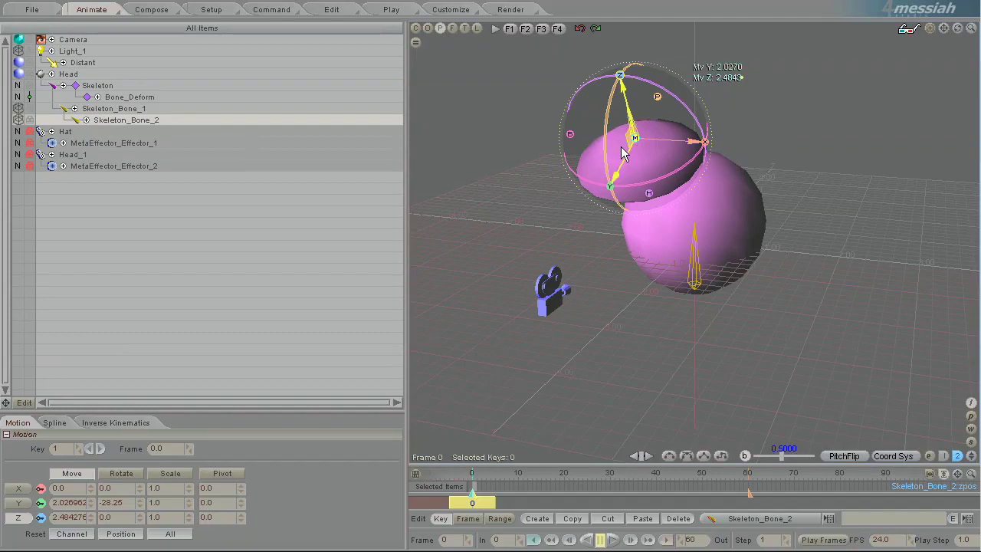
pyautogui.moveTo(603, 107); pyautogui.dragTo(569, 188)
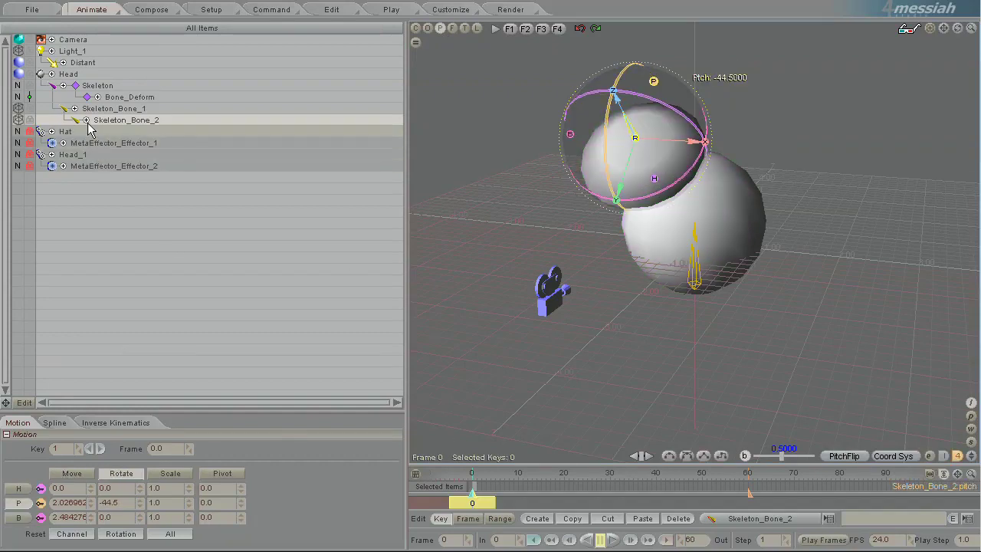
# Select Head and inspect the hat and head deformation from the opposite side
pyautogui.click(68, 73)
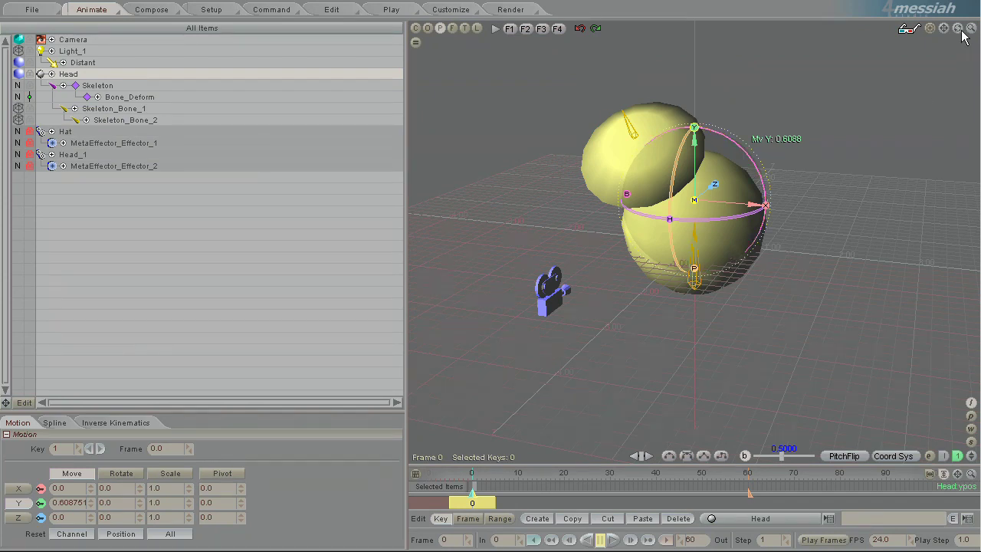
pyautogui.moveTo(962, 30); pyautogui.dragTo(451, 434)
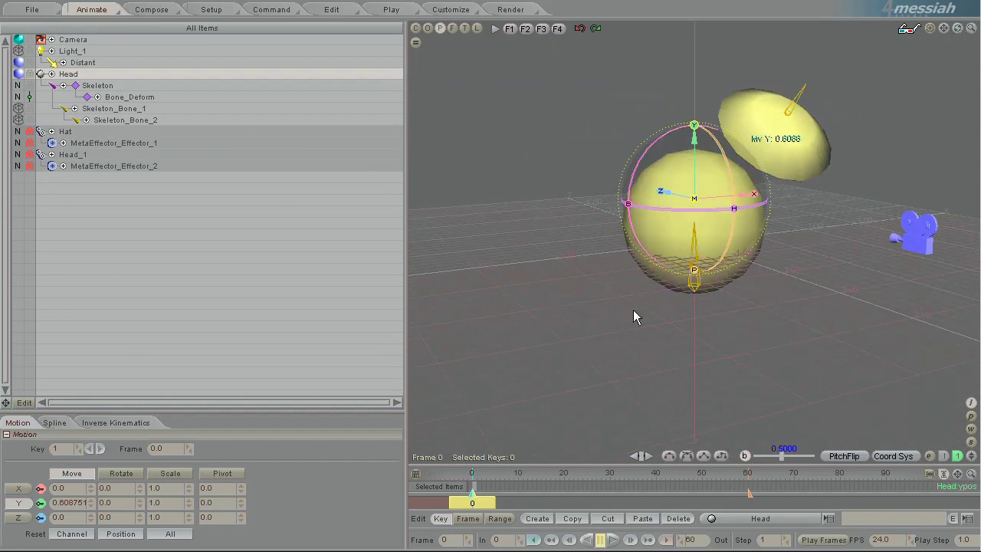